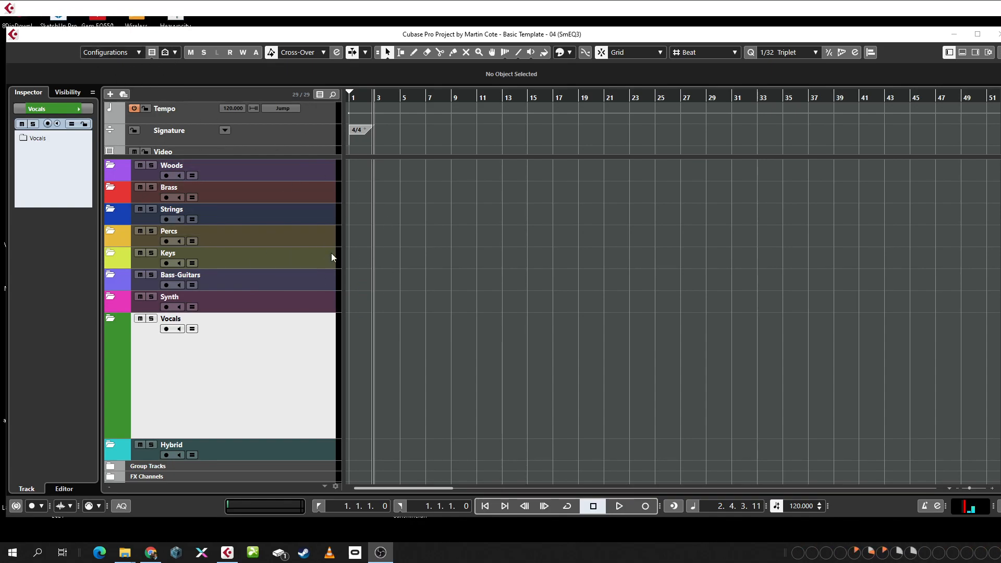
Look through the template's track list, expanding the Group Tracks and FX Channels folders to view their contents and collapsing them again.
scroll(265, 326, "down", 1)
scroll(264, 337, "up", 1)
scroll(295, 342, "down", 1)
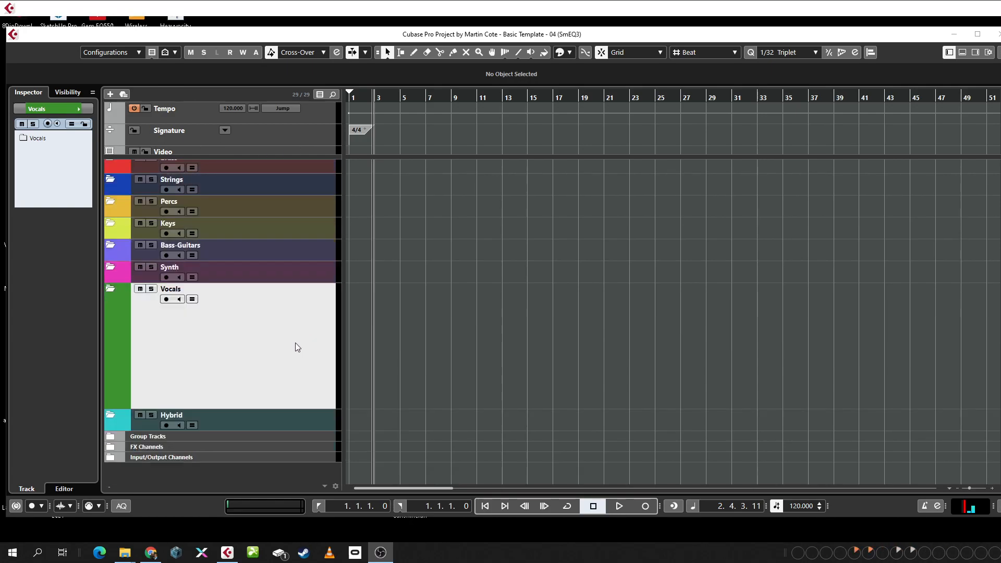
scroll(289, 350, "up", 1)
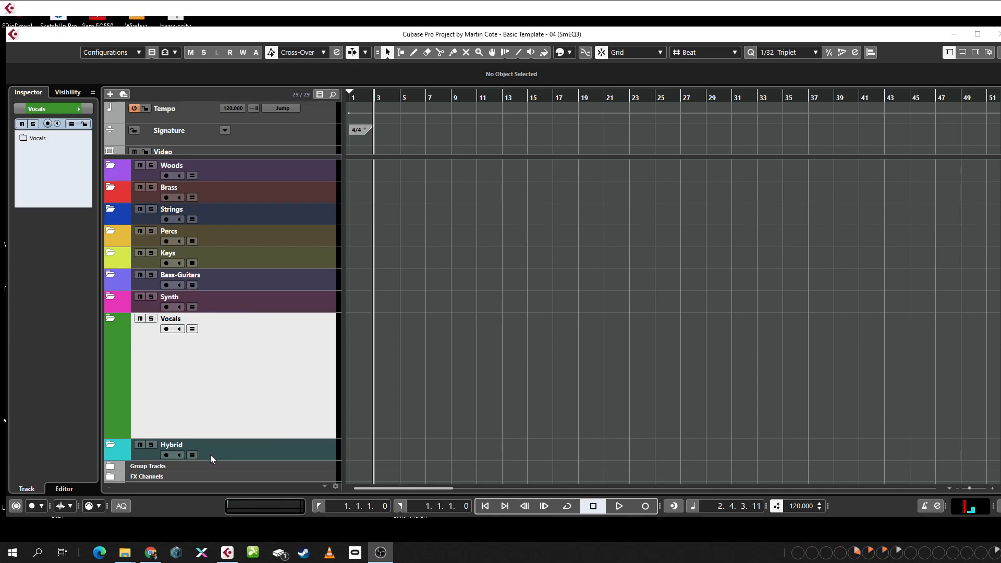
left_click(110, 466)
scroll(114, 454, "down", 5)
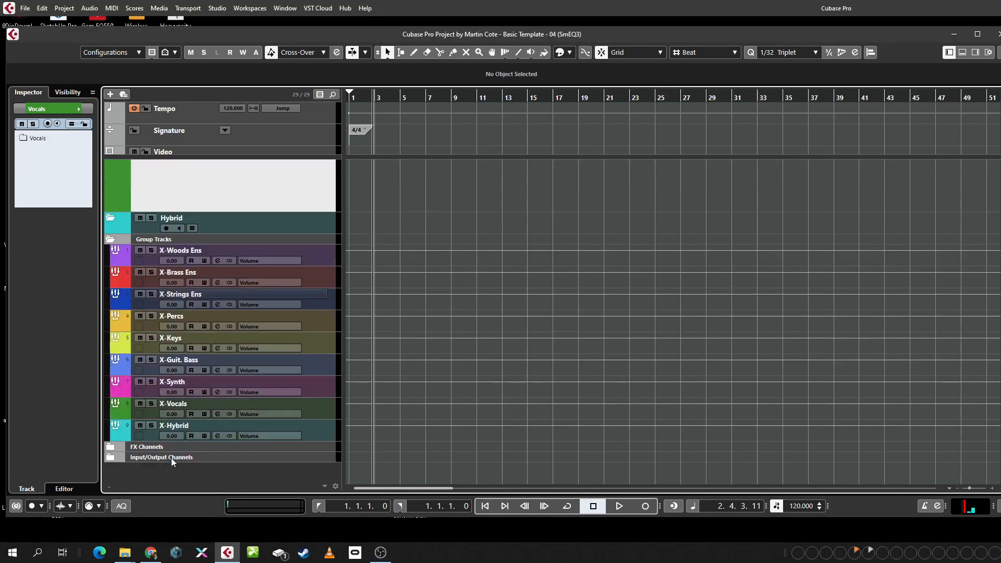
left_click(112, 446)
scroll(113, 446, "down", 4)
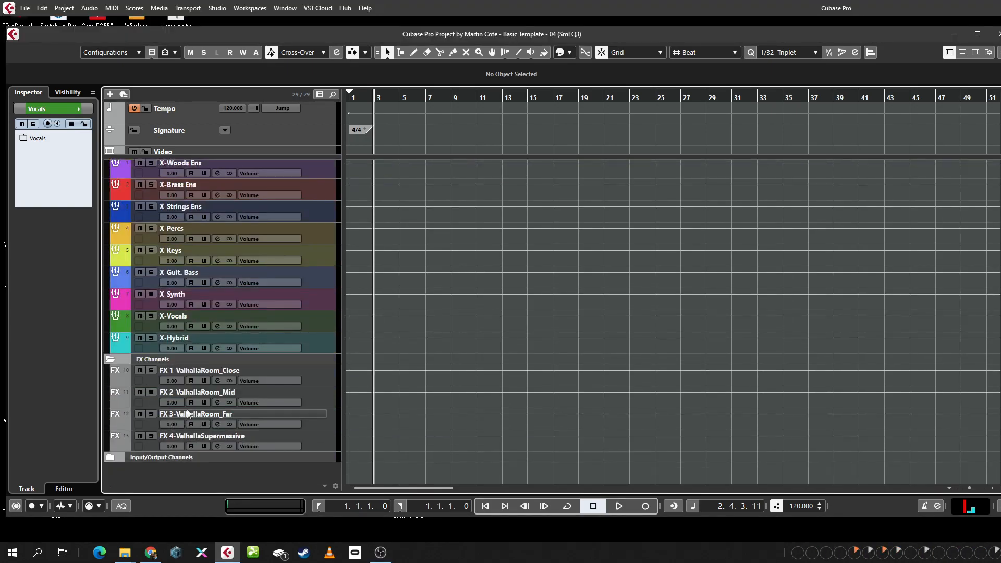
scroll(146, 358, "up", 7)
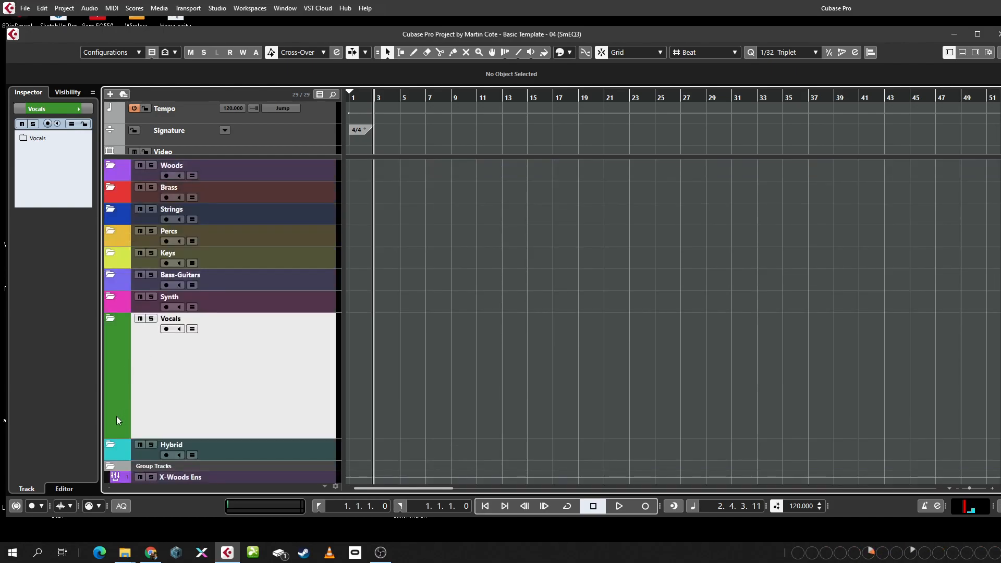
scroll(117, 413, "down", 3)
left_click(109, 336)
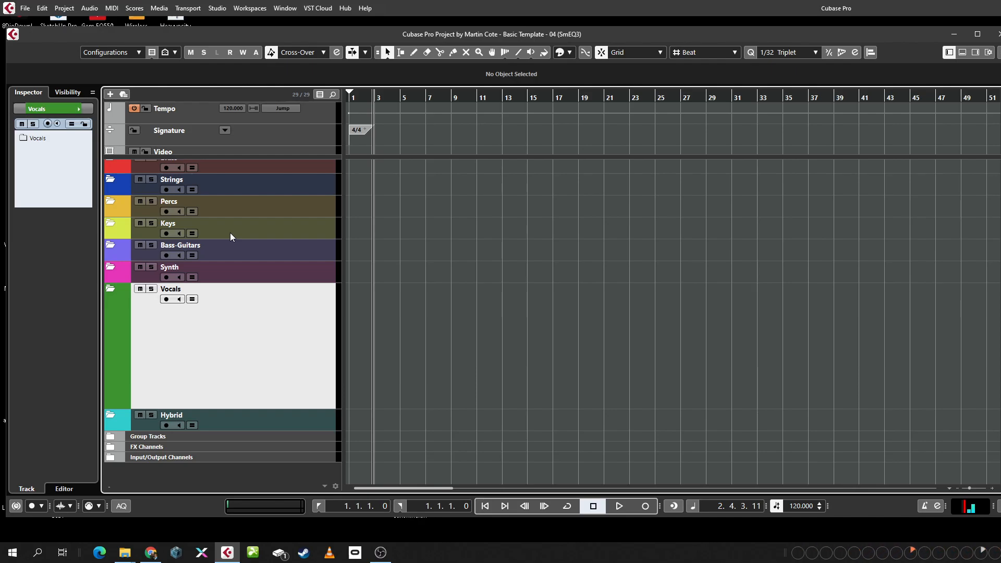
Check the file properties of "Basic Template - 04 (SmEQ3).cpr" in the Cubase 2021 folder in File Explorer, and return to Cubase.
left_click(125, 552)
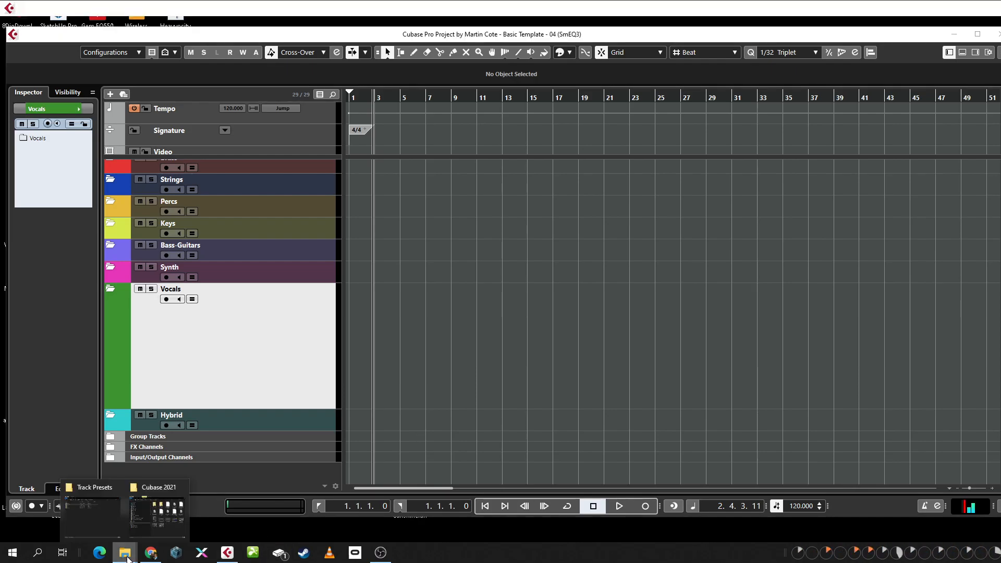
left_click(158, 524)
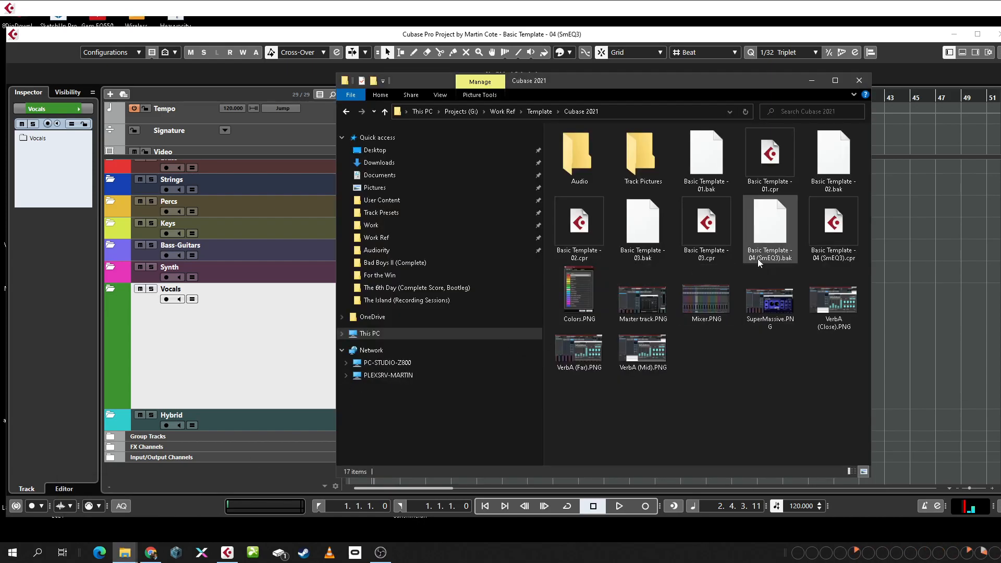
right_click(772, 211)
left_click(703, 201)
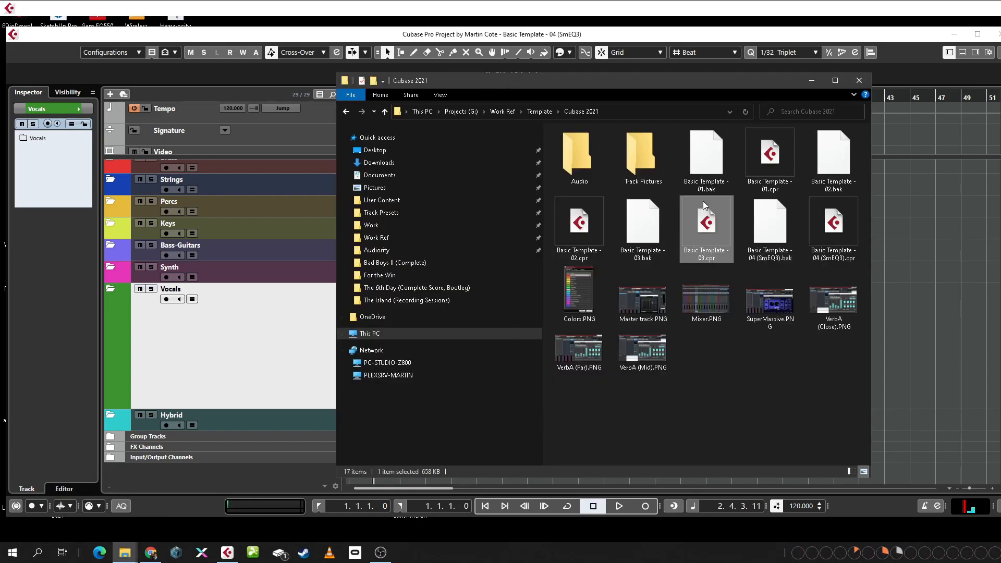
right_click(703, 201)
right_click(819, 229)
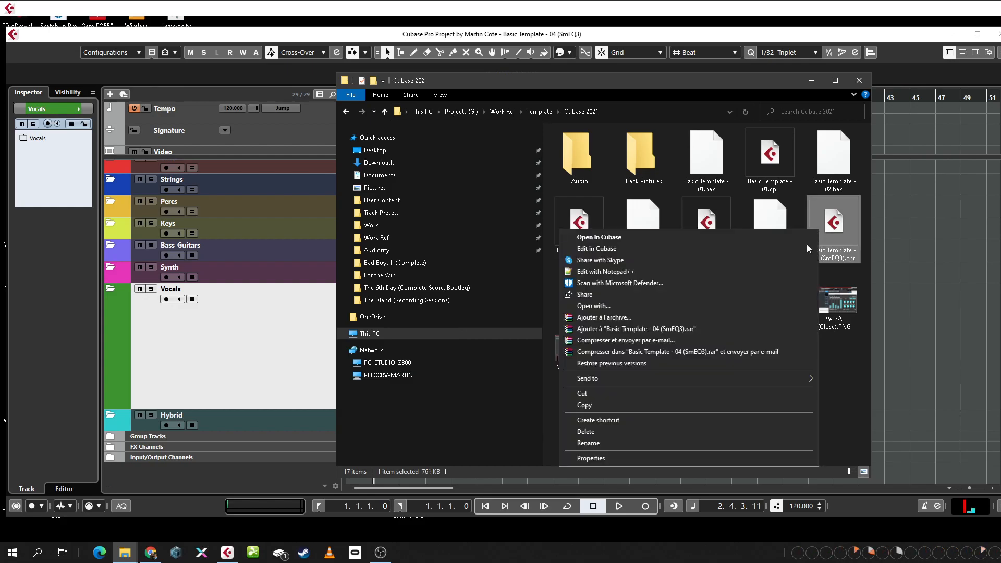
left_click(650, 459)
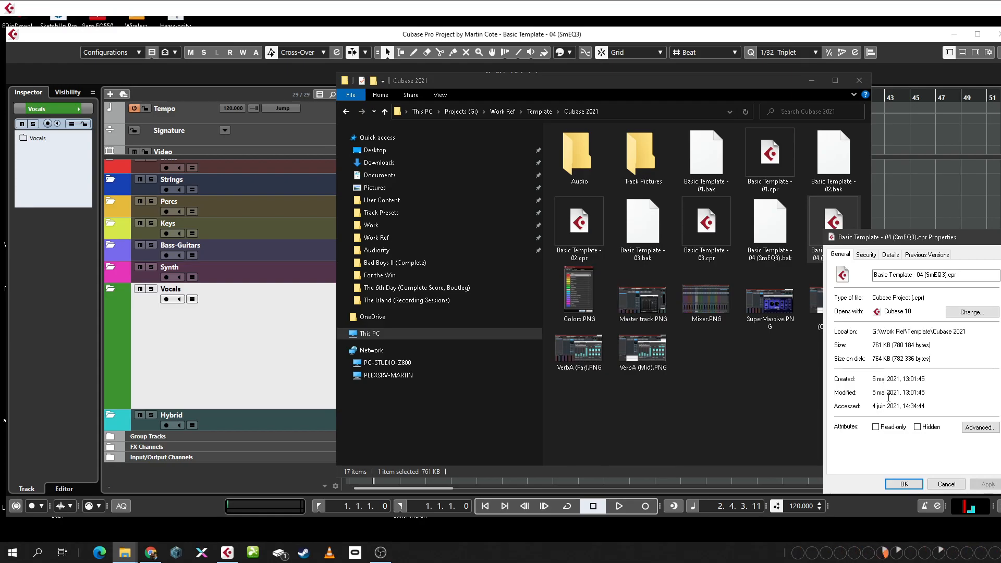
left_click(947, 484)
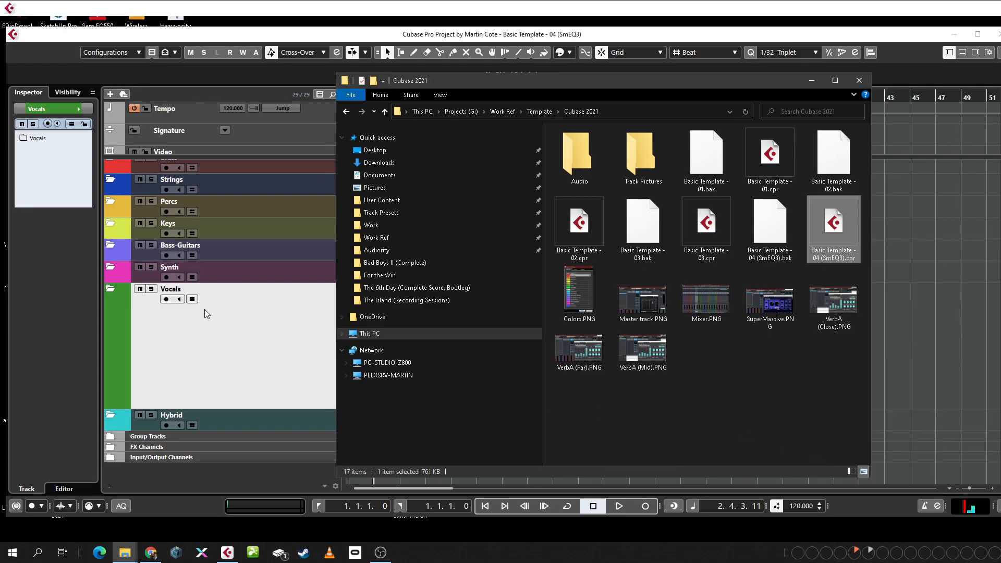
left_click(204, 330)
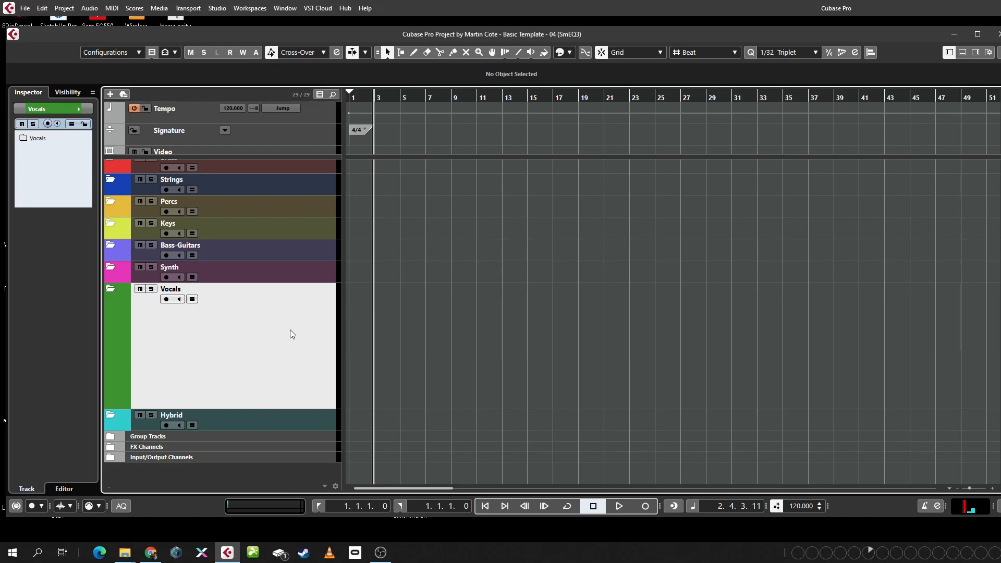
scroll(241, 240, "up", 1)
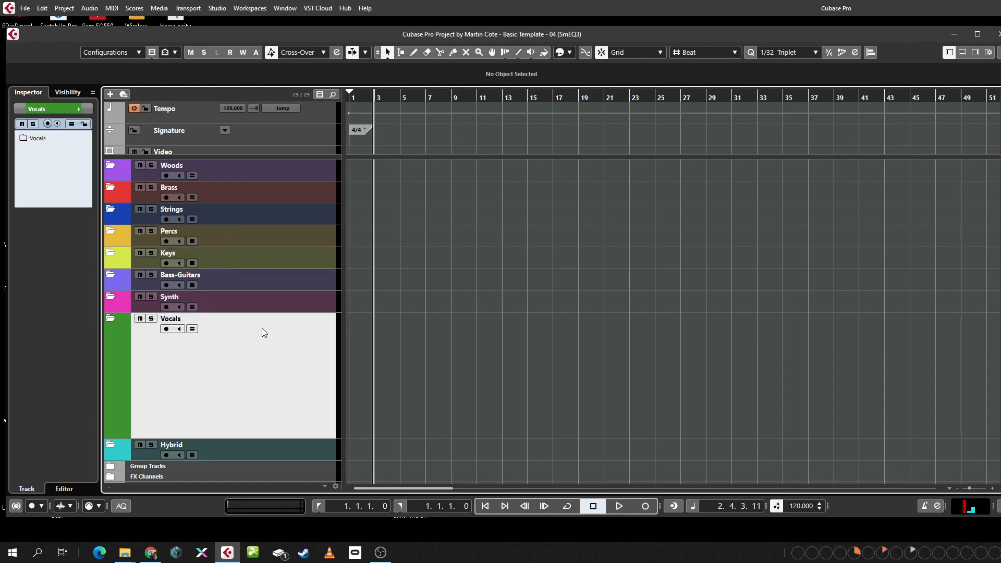
Switch to the Track Presets folder in File Explorer and display the Instrument folder's properties.
left_click(125, 552)
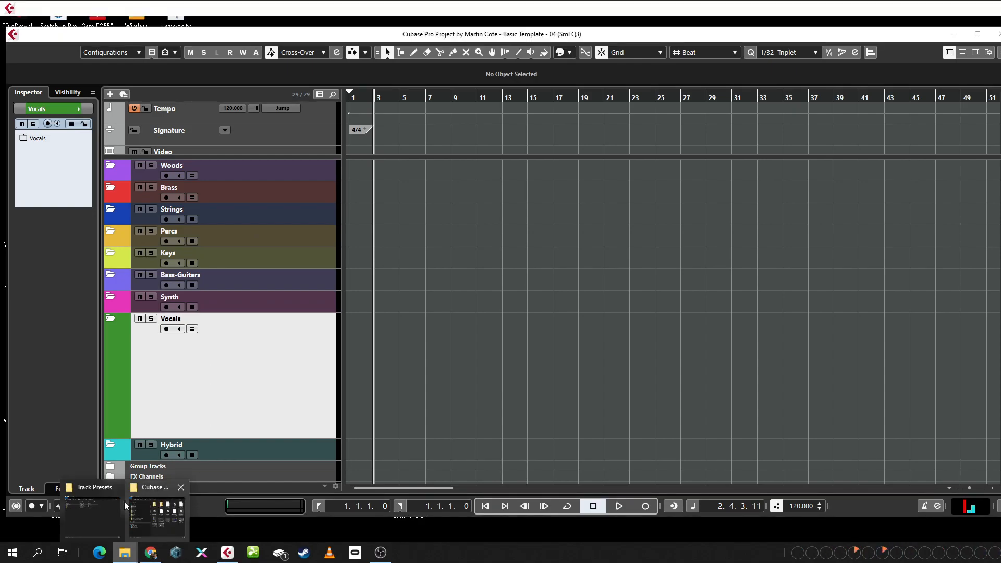
left_click(99, 514)
right_click(189, 158)
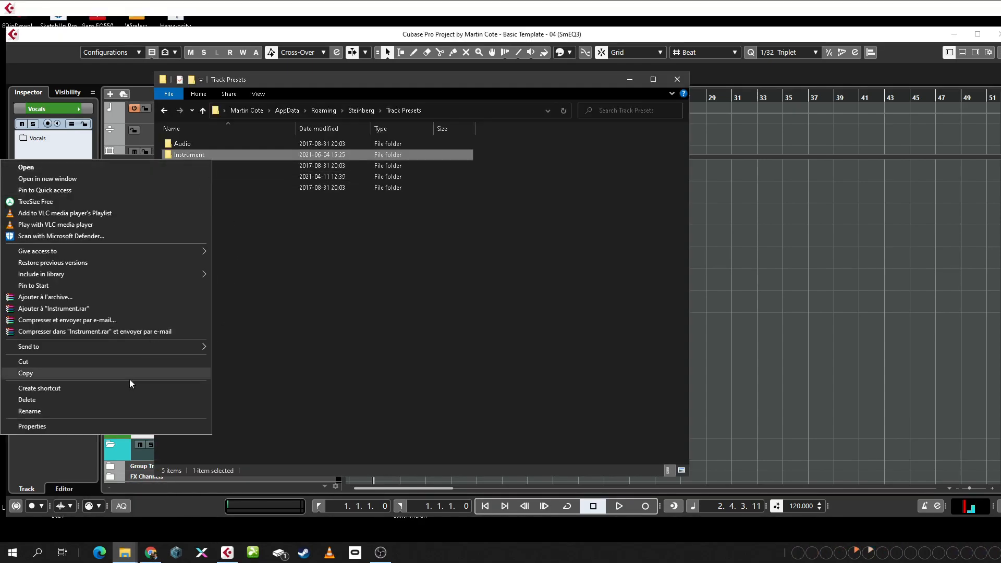
left_click(88, 426)
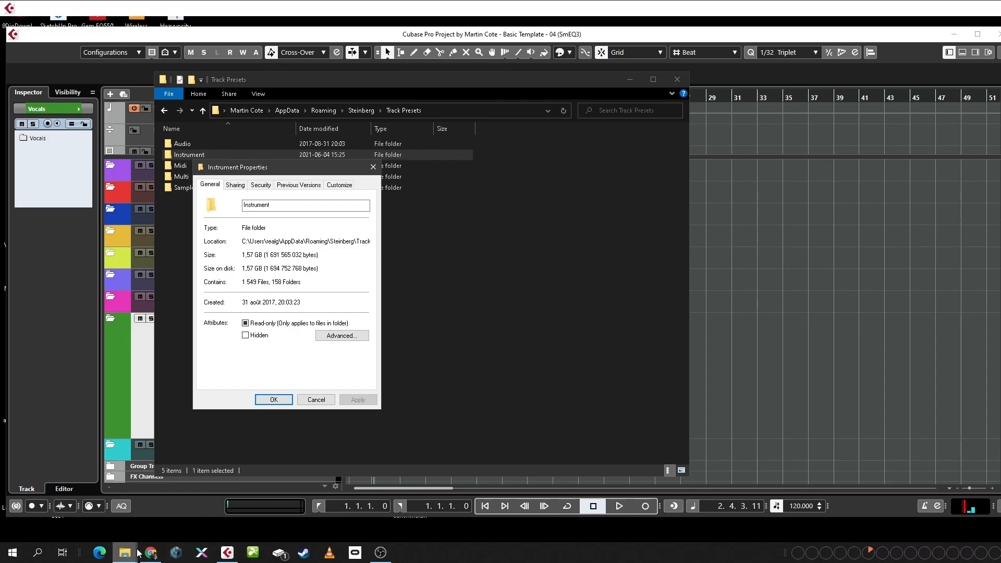
Compare the Instrument folder's properties with those of "Basic Template - 04 (SmEQ3).cpr", and return to the Cubase project.
mouse_move(127, 556)
left_click(174, 525)
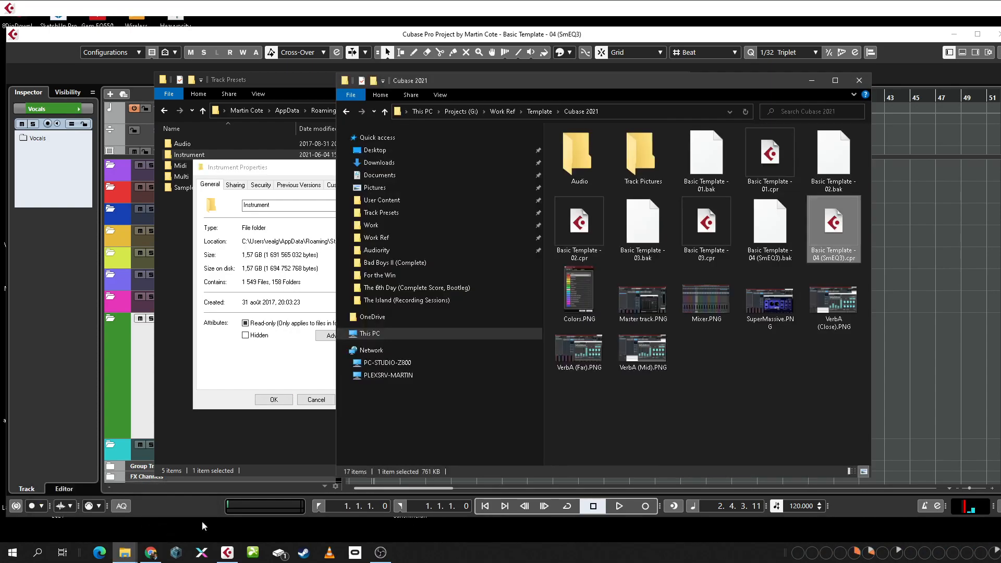
right_click(837, 224)
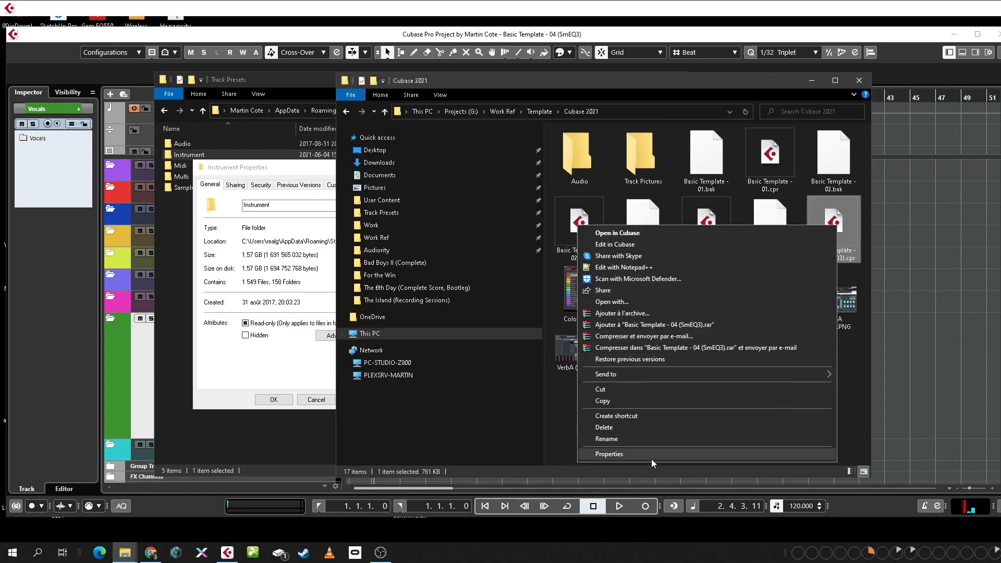
left_click(652, 459)
left_click_drag(877, 233, 475, 181)
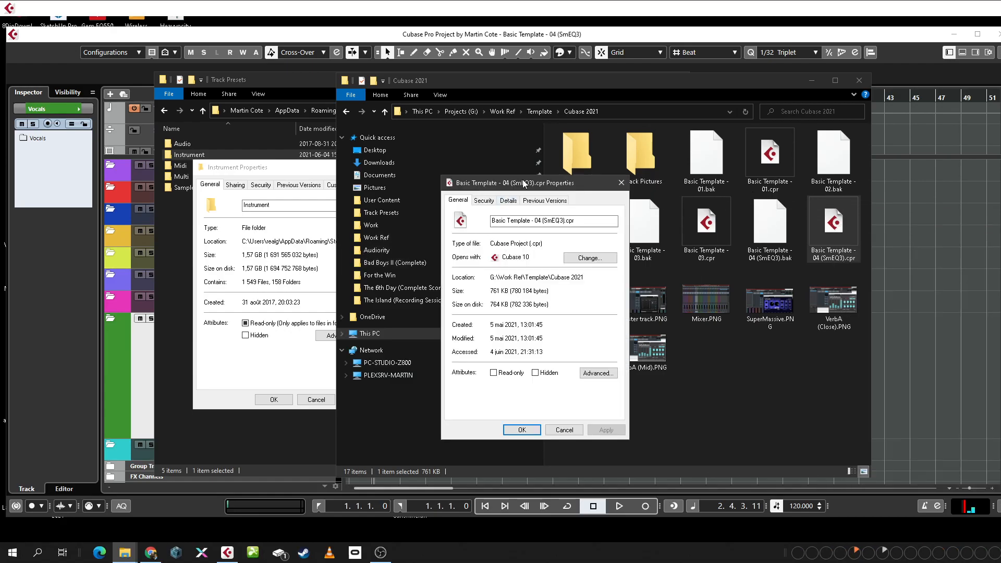
left_click(559, 428)
left_click(809, 80)
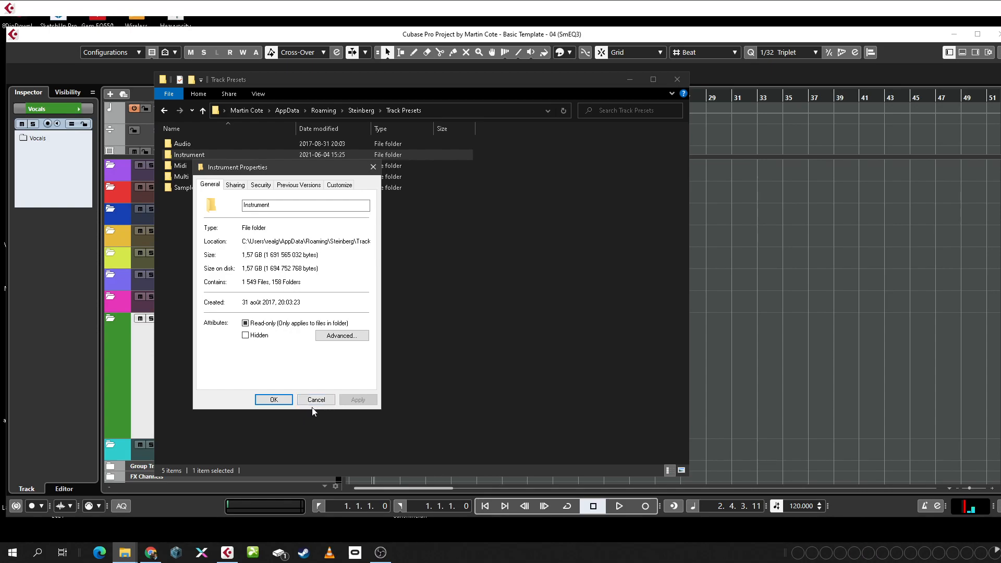
left_click(81, 37)
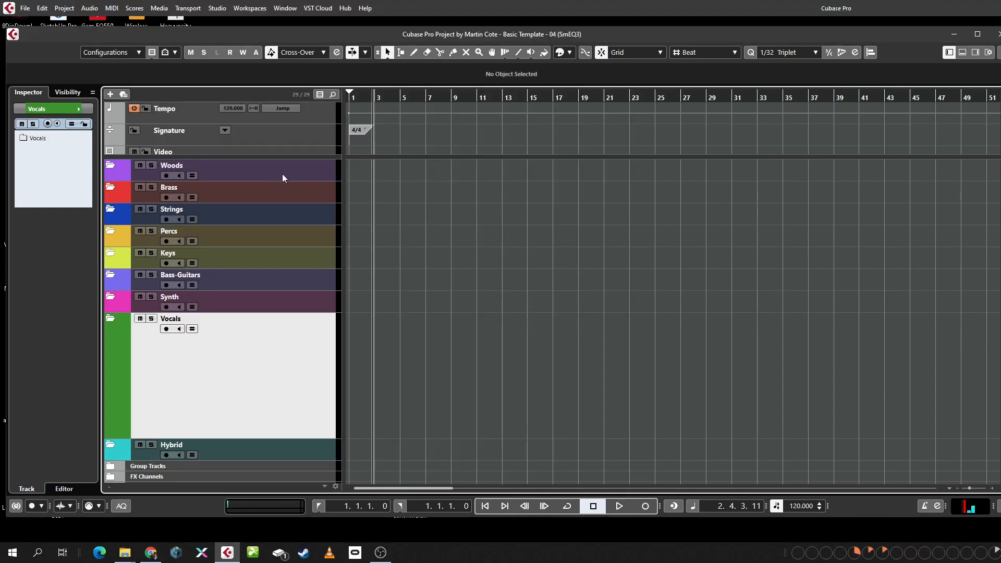
right_click(237, 355)
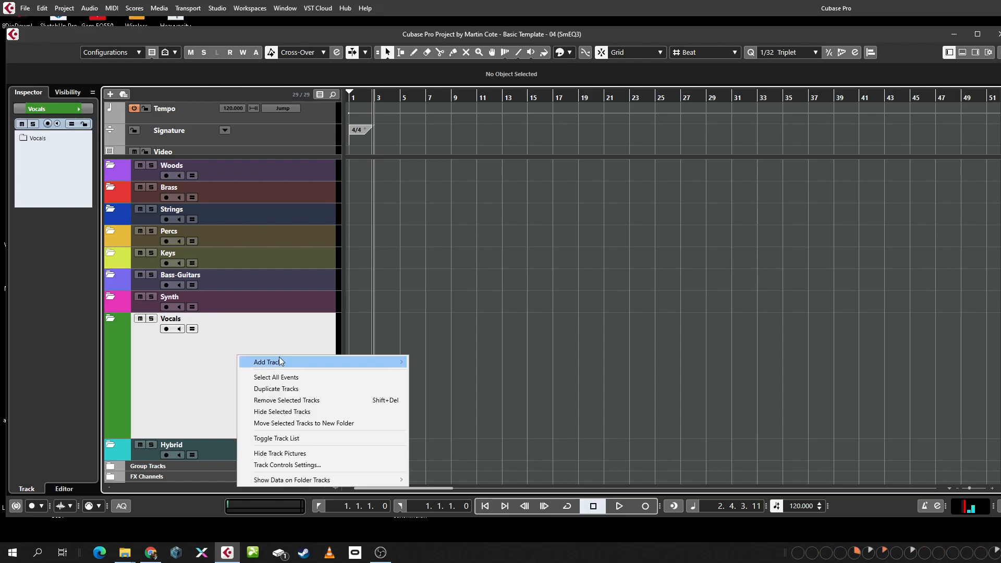
mouse_move(267, 361)
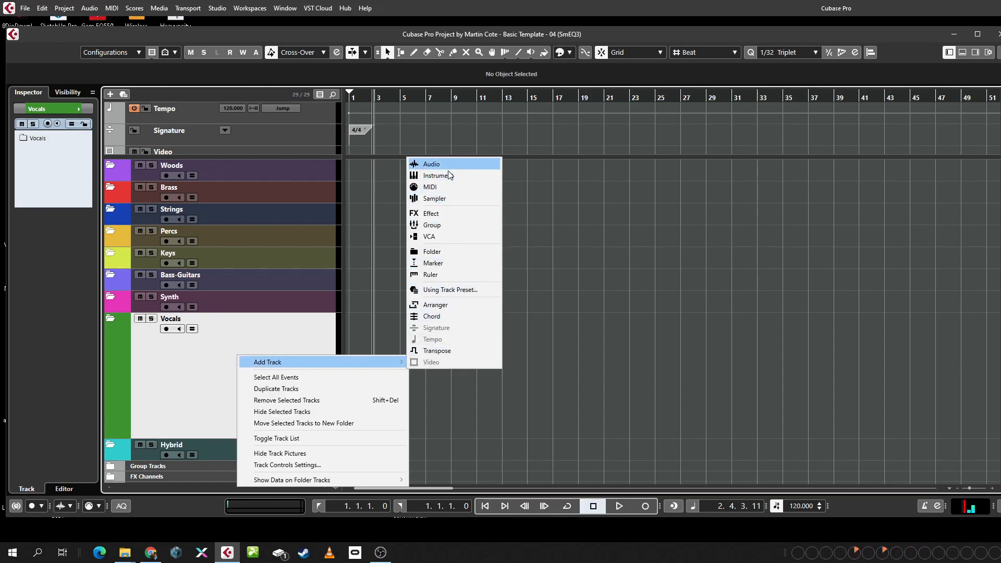
left_click(456, 291)
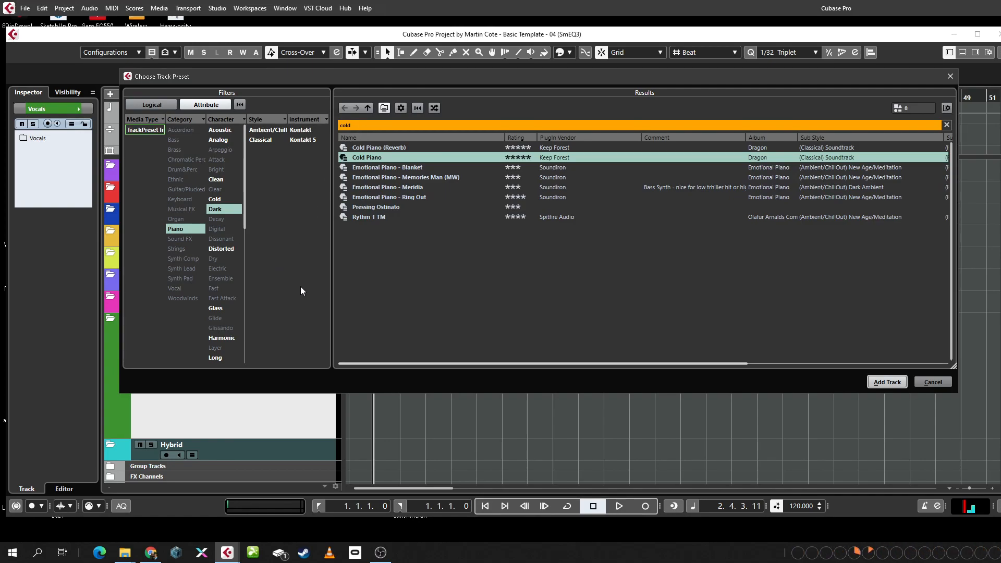
left_click(945, 384)
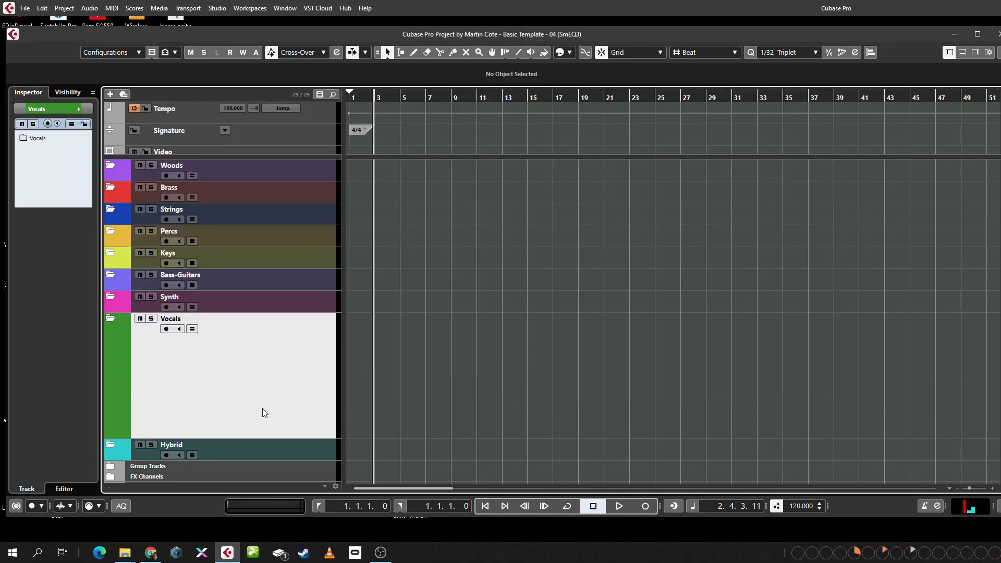
Open the track preset chooser and clear the "cold" search along with the Piano and Dark filters.
key("t")
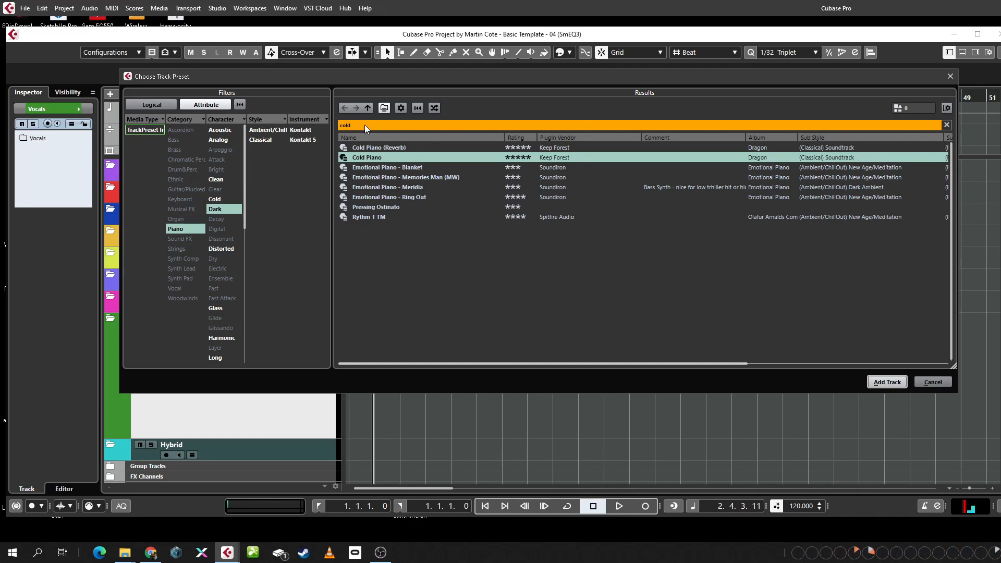
left_click(947, 125)
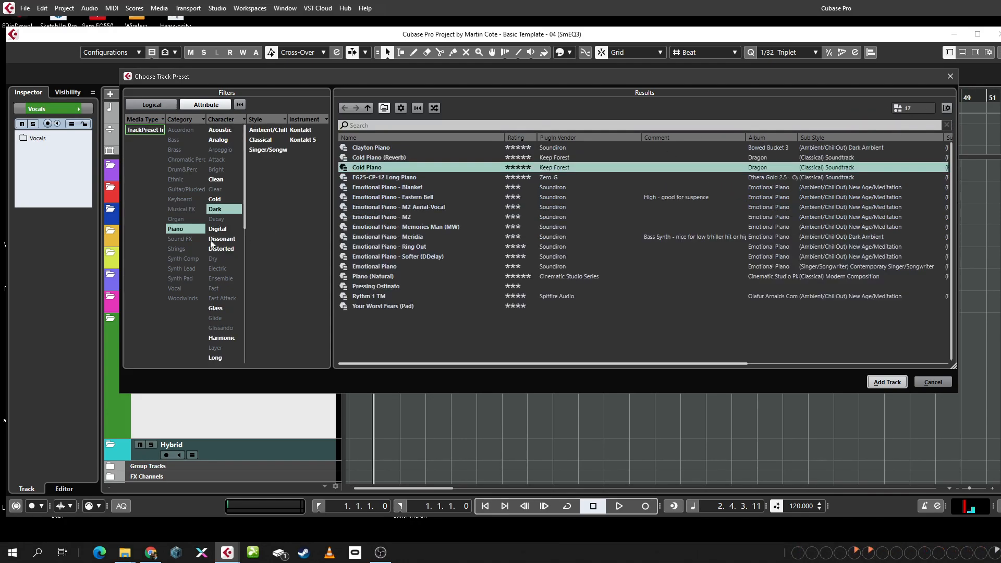
left_click(177, 231)
left_click(215, 209)
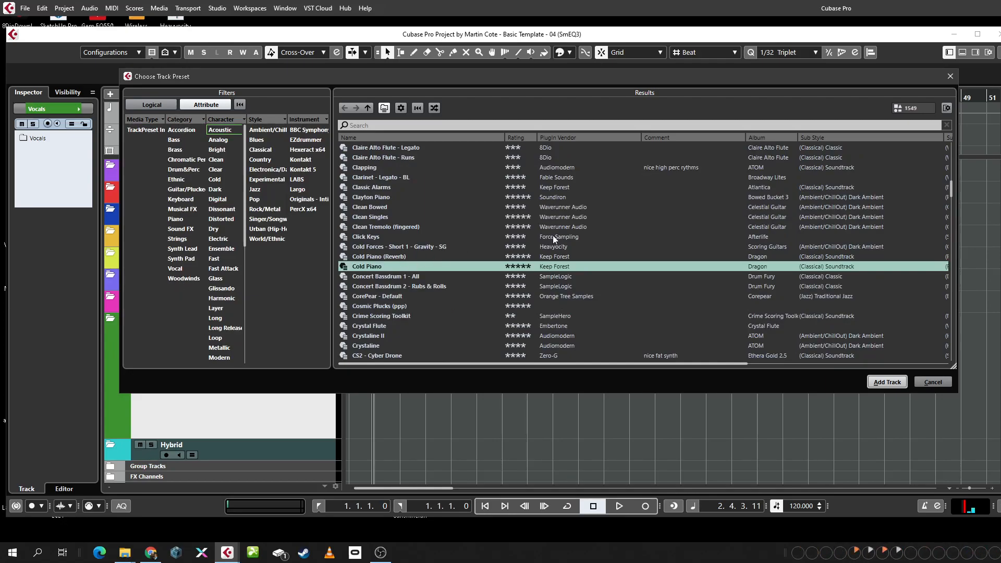
Browse the full preset list, search it for "boom", and clear the search.
left_click_drag(951, 150, 934, 327)
left_click(426, 127)
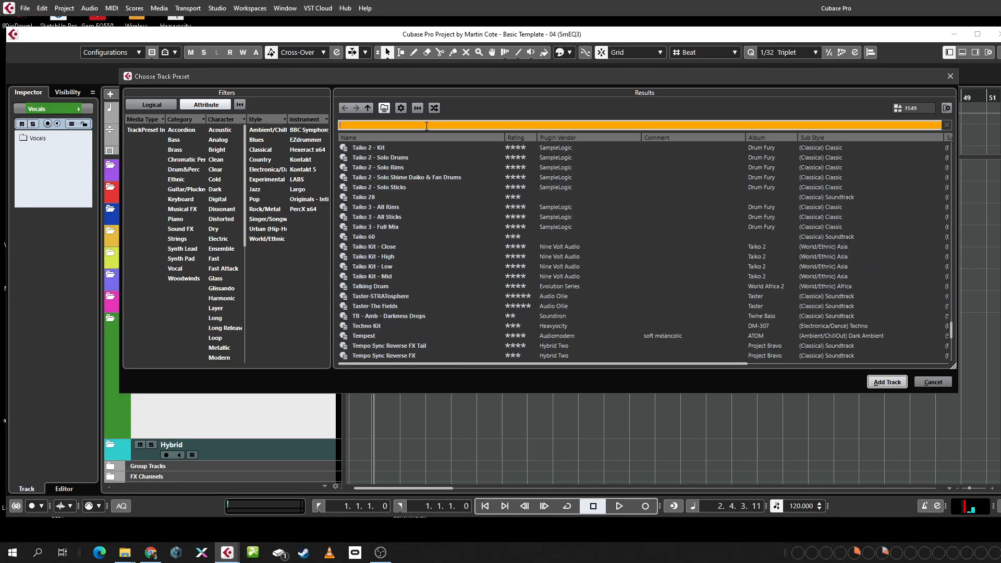
type("boom")
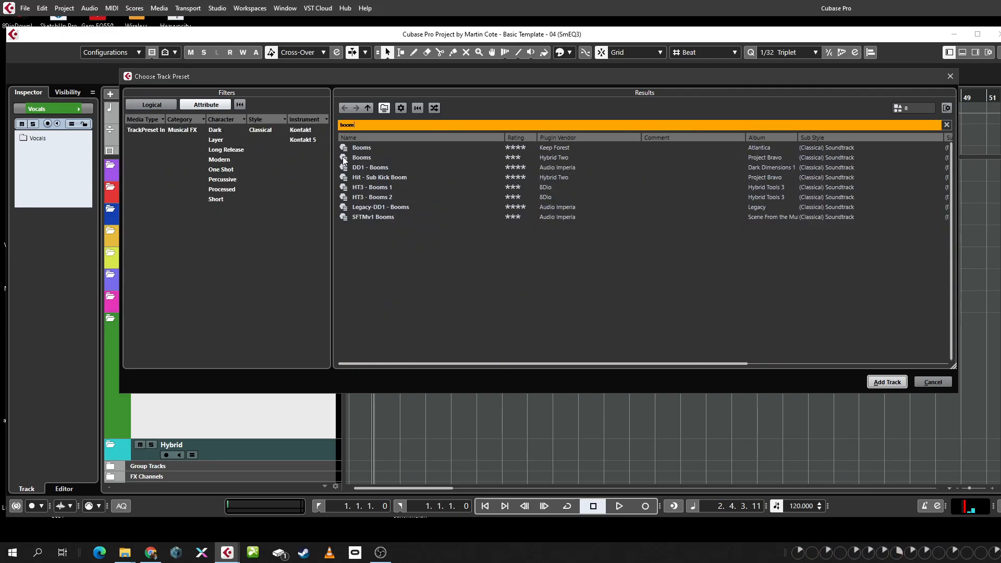
left_click(947, 125)
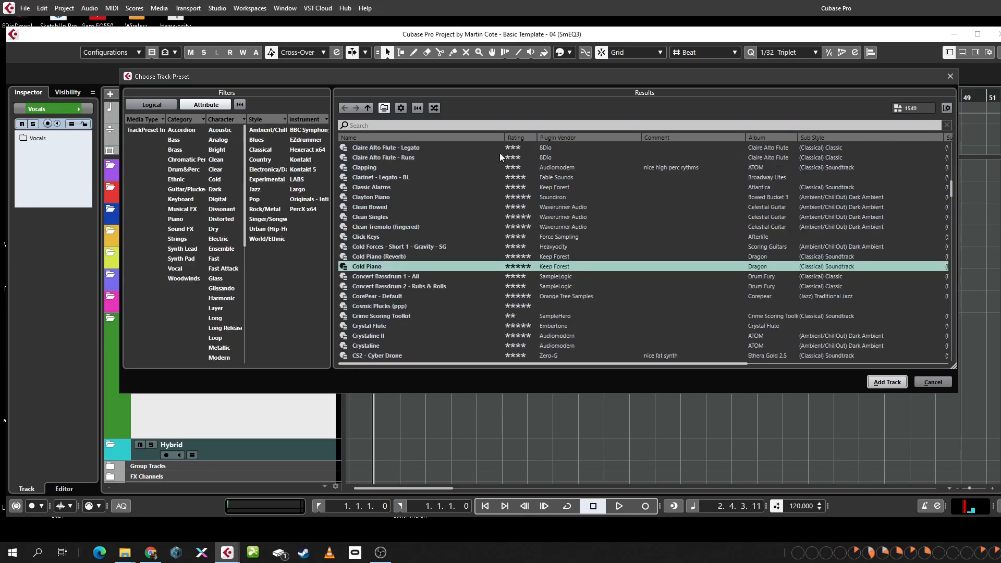
Filter the track presets by the Strings category and the Dark and Acoustic characters.
left_click(220, 189)
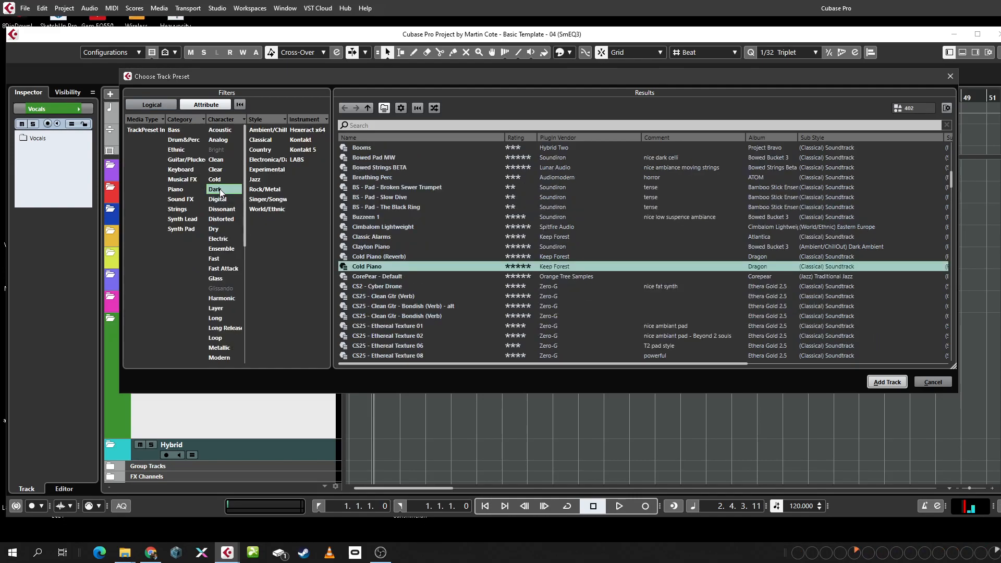
left_click(176, 209)
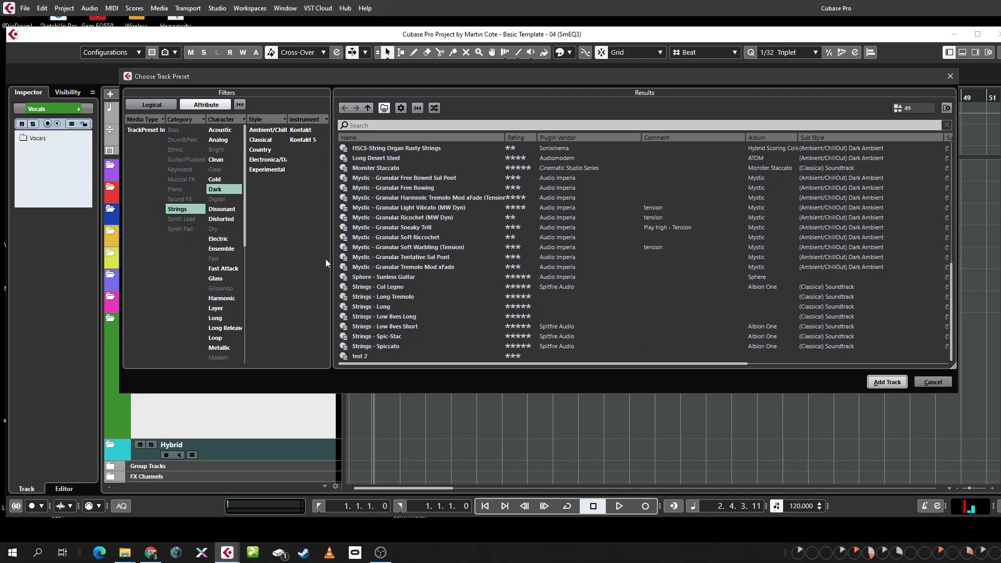
left_click(221, 130)
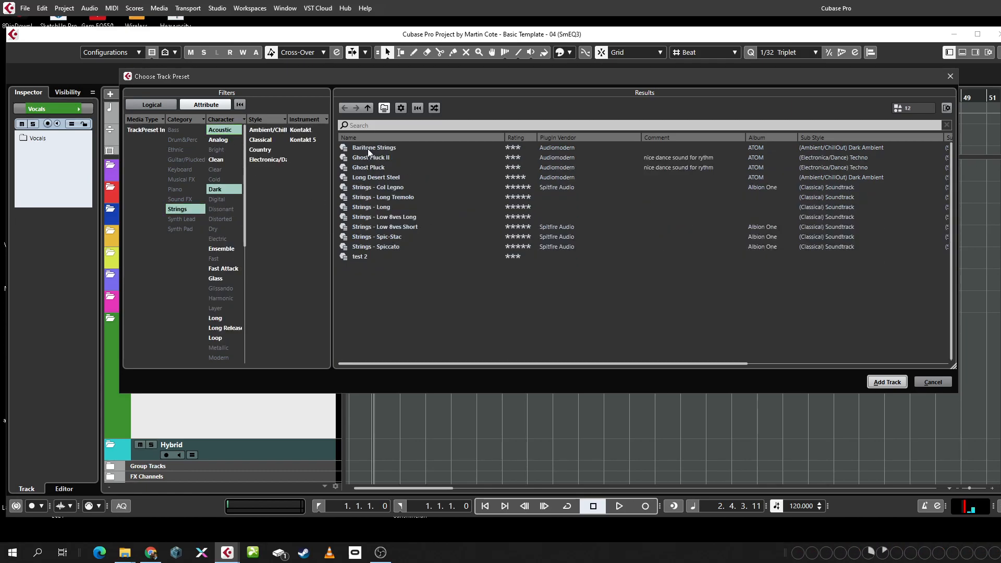
Add a track from the "Strings - Col Legno" preset and place it inside the Strings folder.
double_click(374, 187)
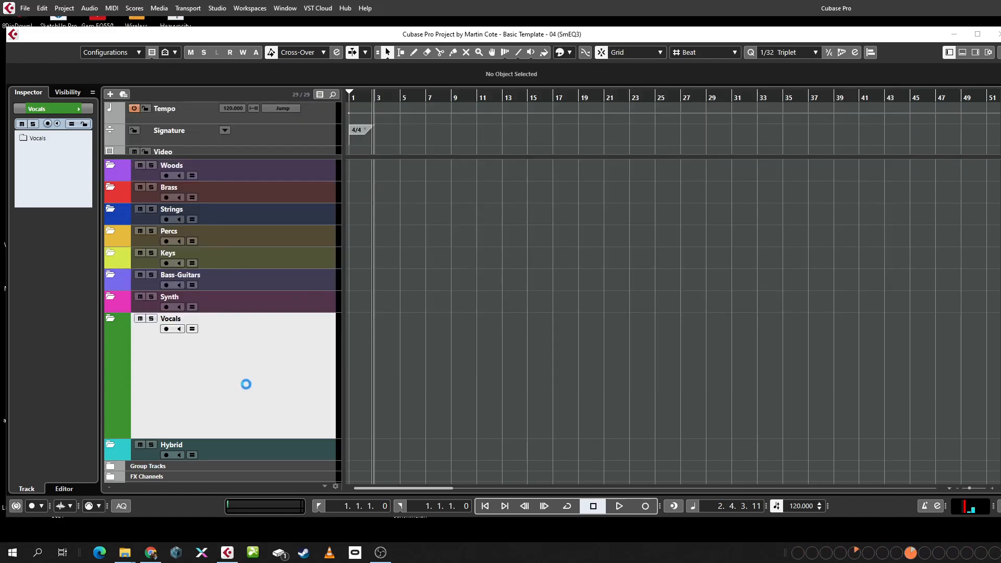
left_click_drag(246, 387, 252, 212)
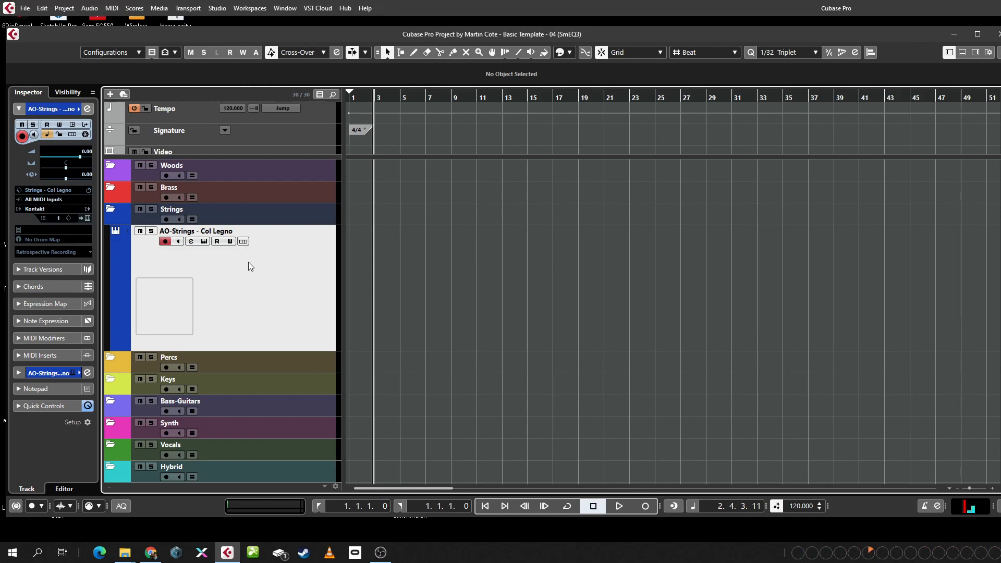
Disable the AO-Strings - Col Legno track and enable it again.
right_click(261, 275)
left_click(306, 462)
right_click(250, 270)
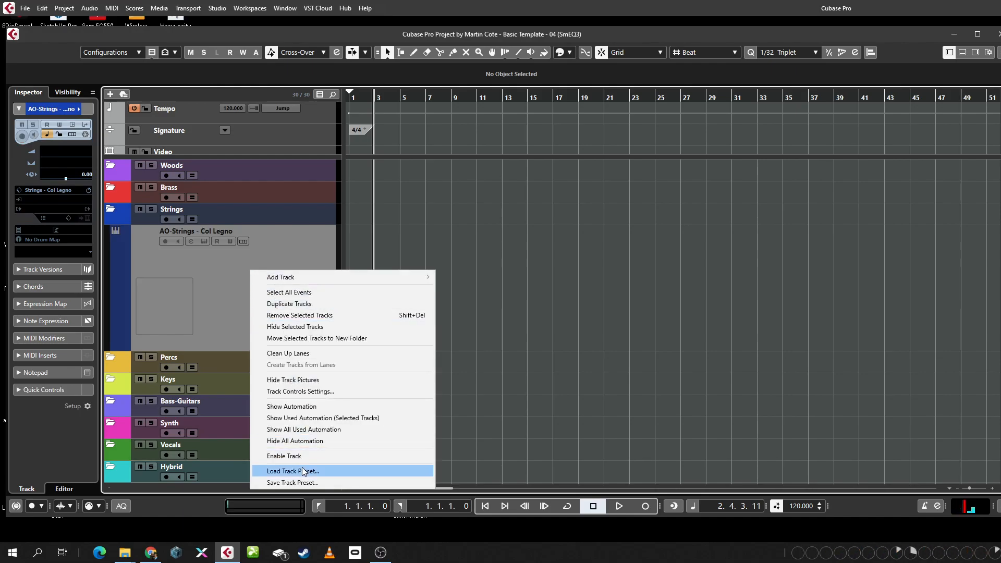
left_click(306, 454)
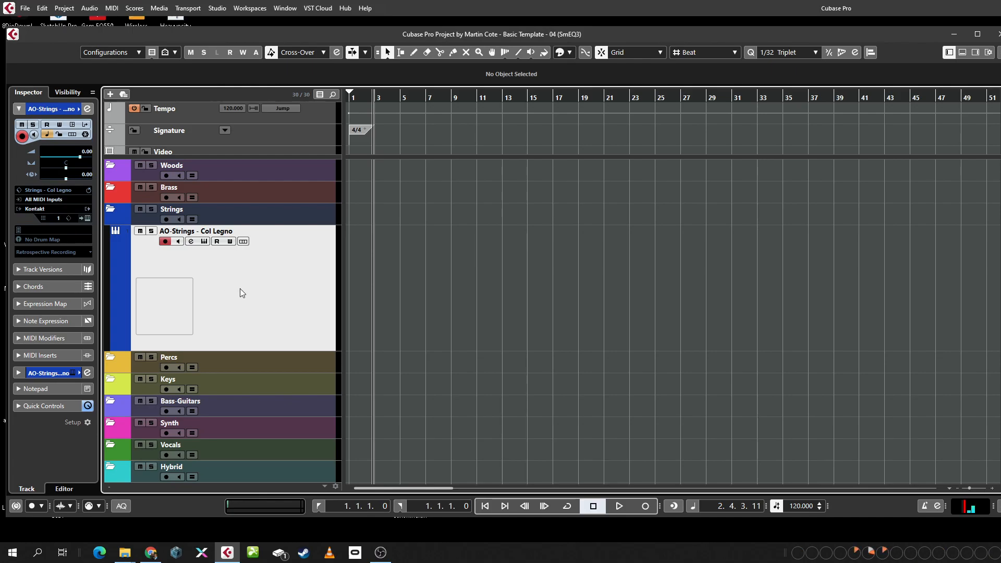
Look at the track preset chooser without adding anything, and inspect the channel settings of the AO-Strings - Col Legno track.
key("t")
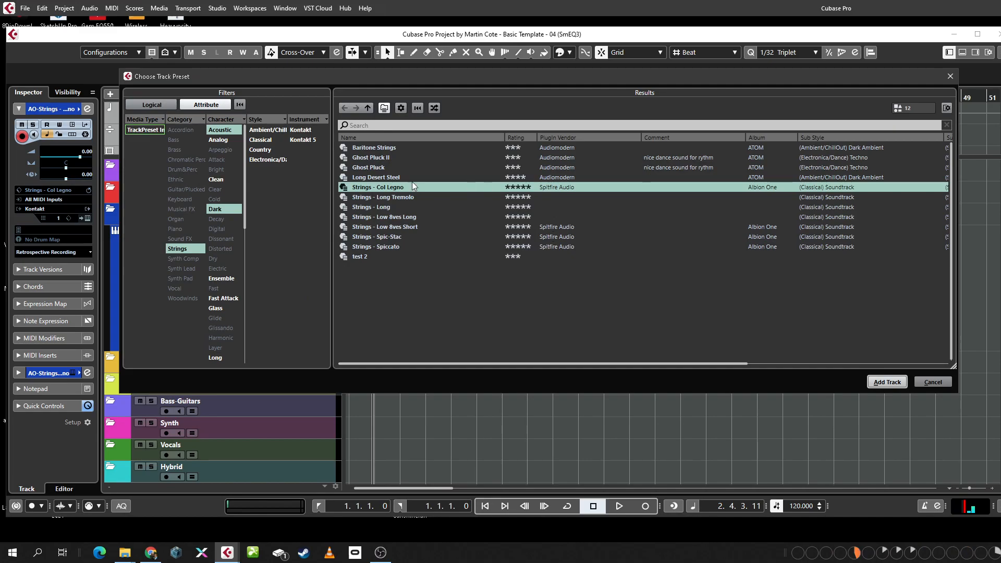
left_click(934, 382)
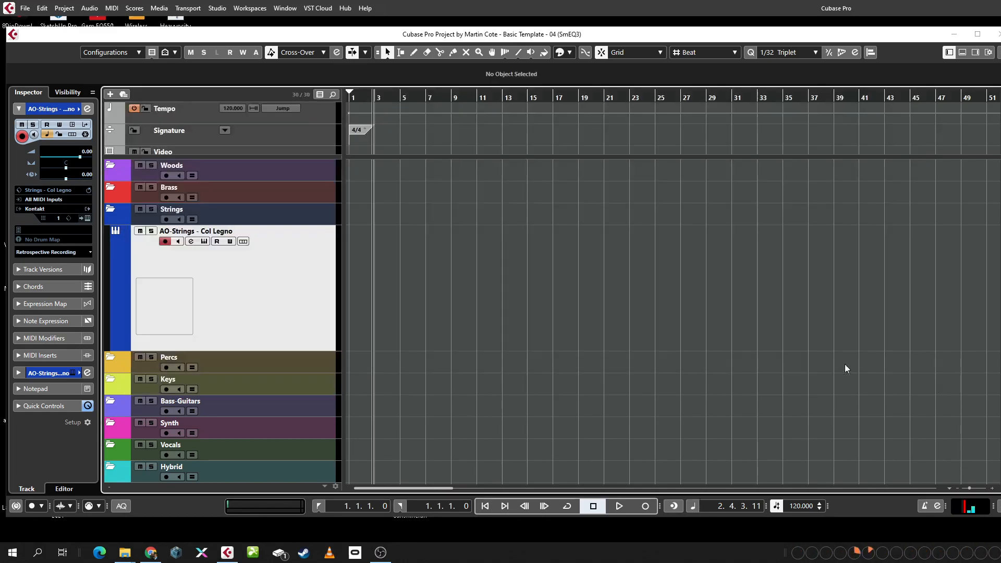
left_click(191, 242)
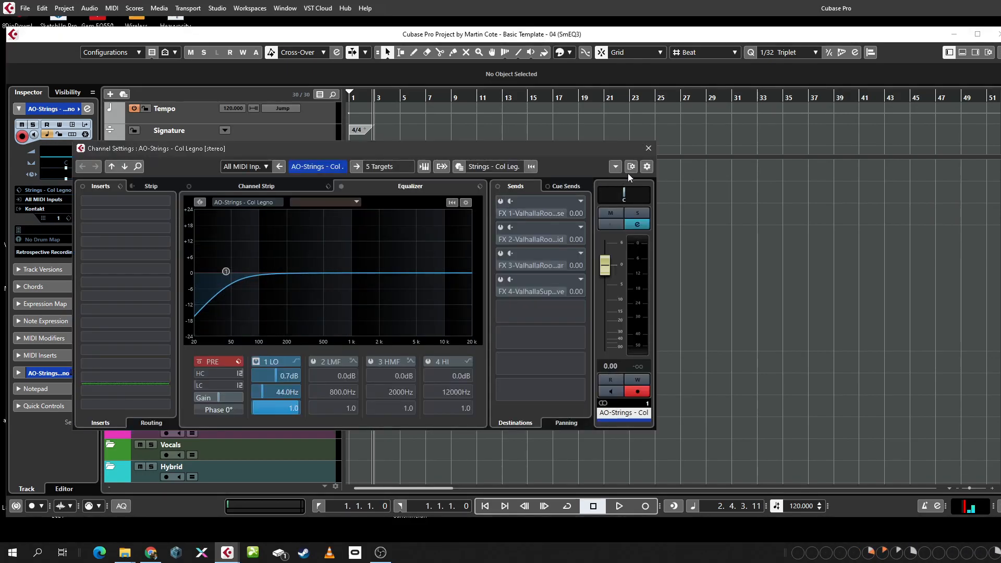
left_click(649, 149)
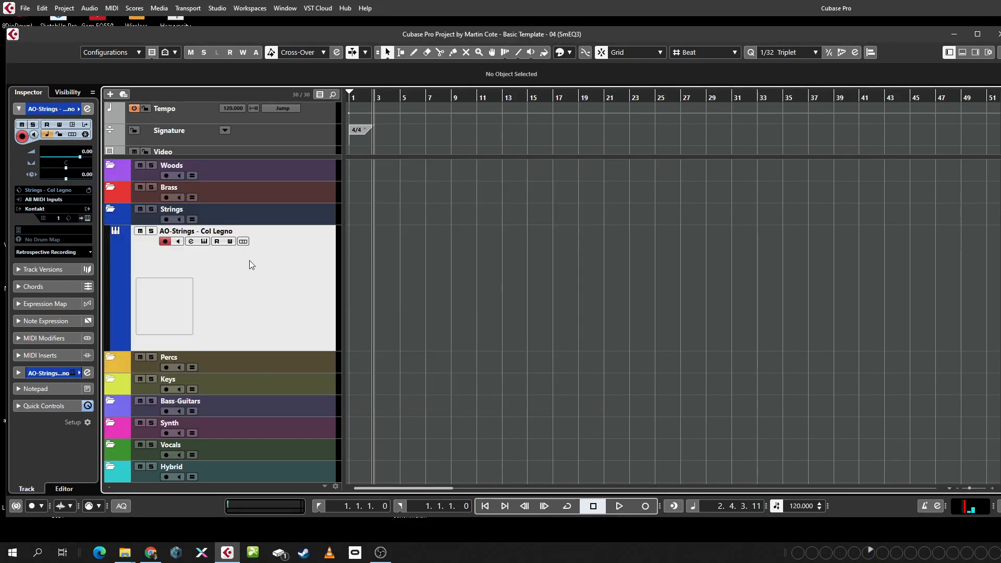
Search the track presets for "piano" and remove the Dark and Strings filters.
key("t")
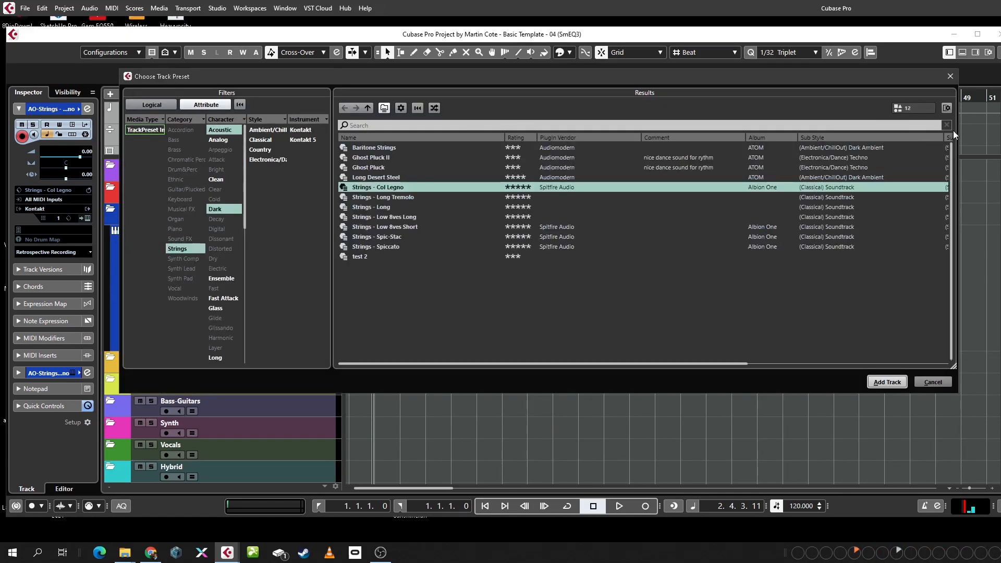
left_click(605, 124)
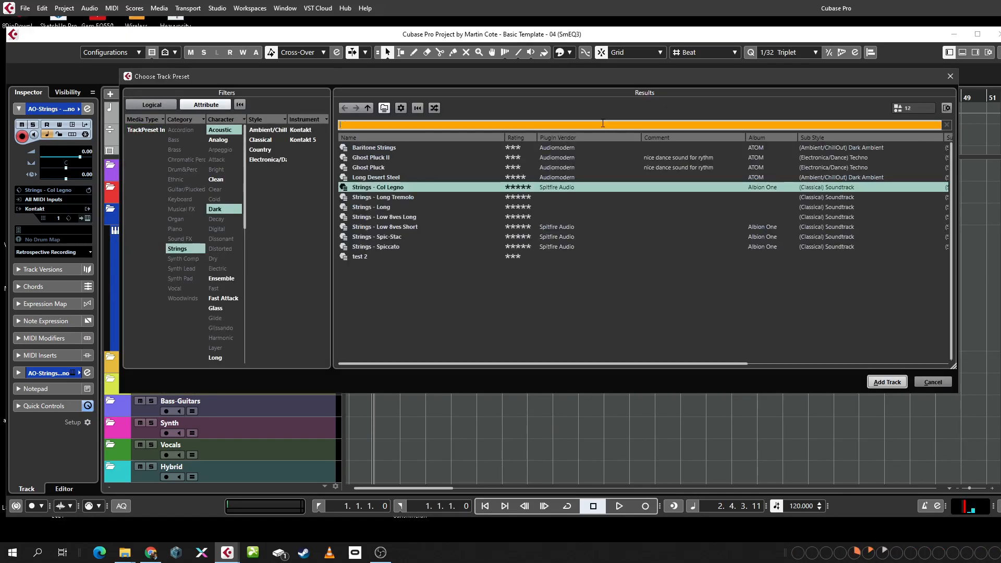
type("piano")
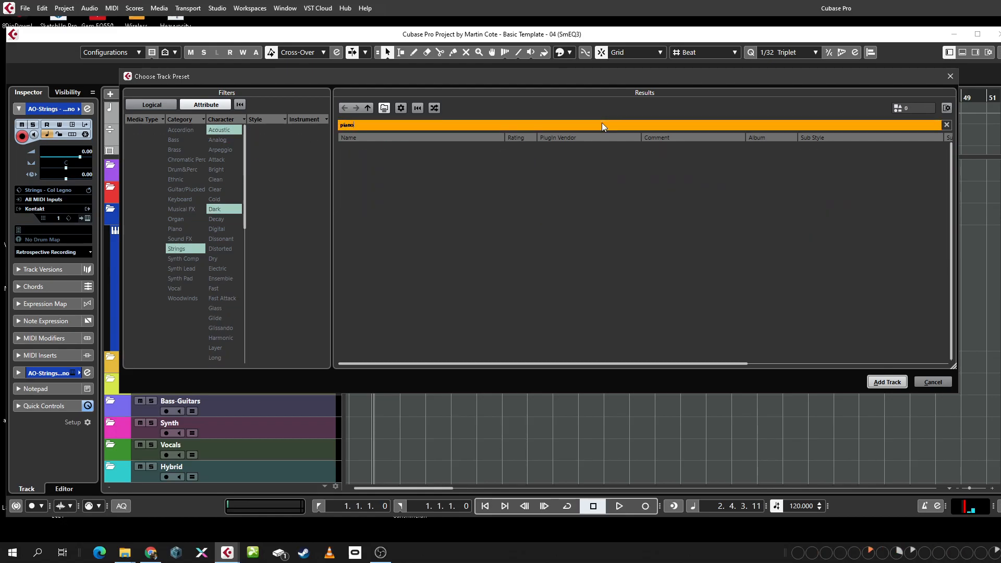
left_click(239, 209)
left_click(171, 247)
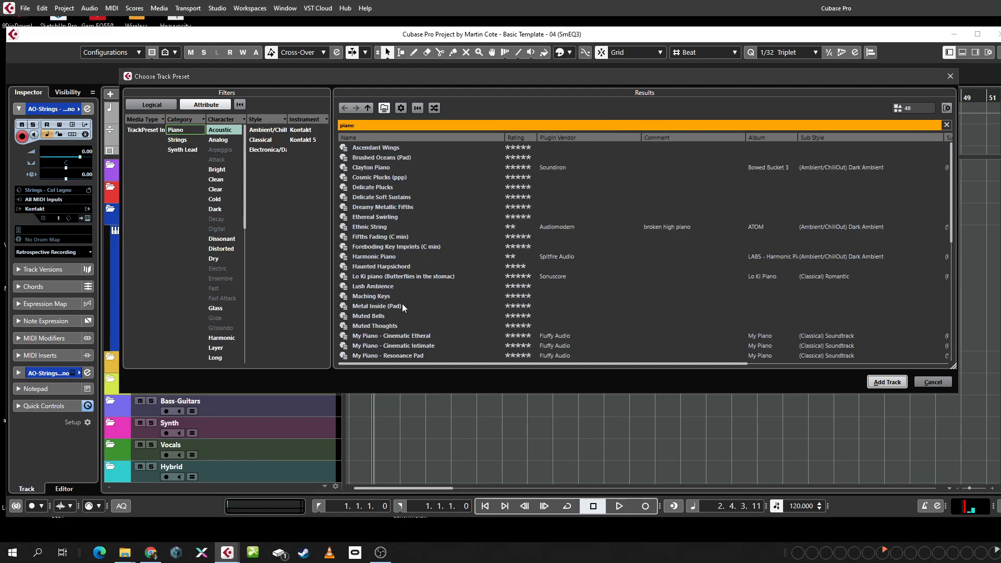
Browse the piano presets and add a track from the "Piano (Natural)" preset.
scroll(412, 271, "down", 7)
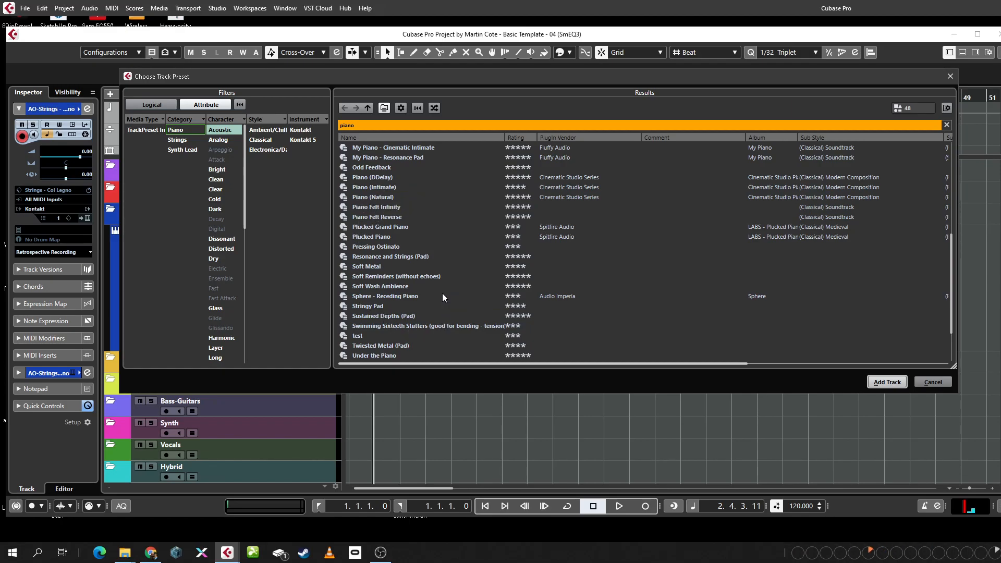
scroll(441, 294, "down", 2)
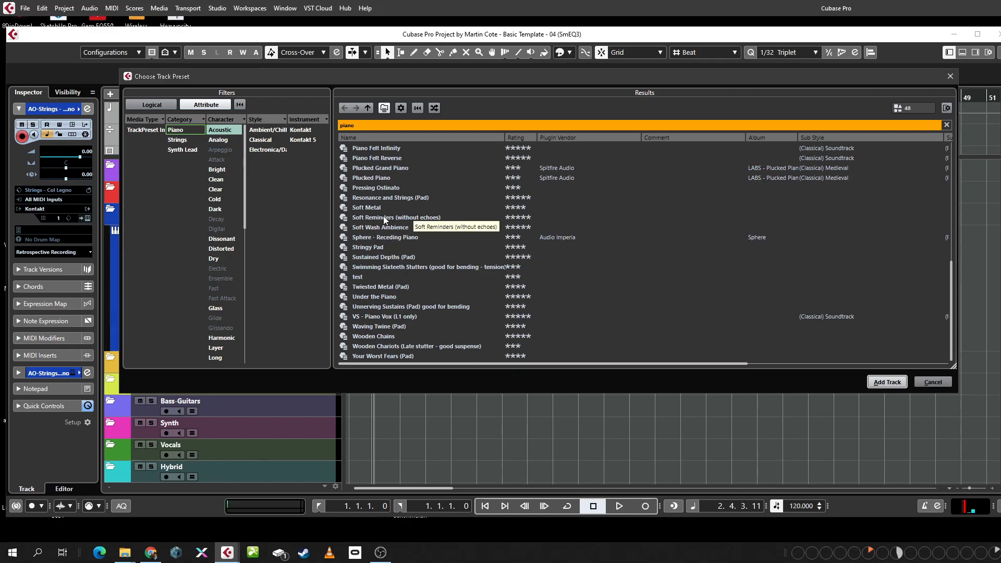
scroll(391, 203, "up", 3)
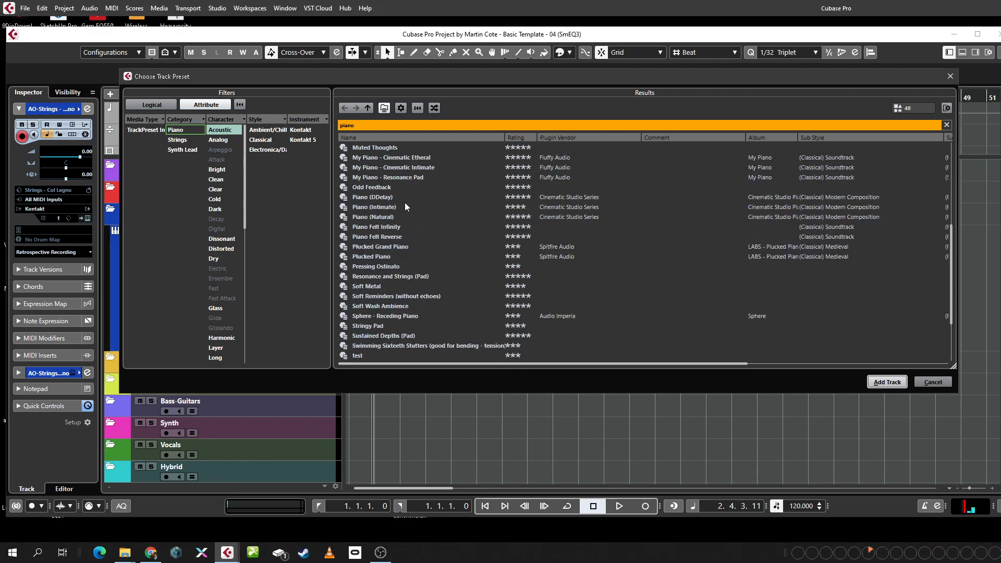
left_click(375, 215)
double_click(375, 216)
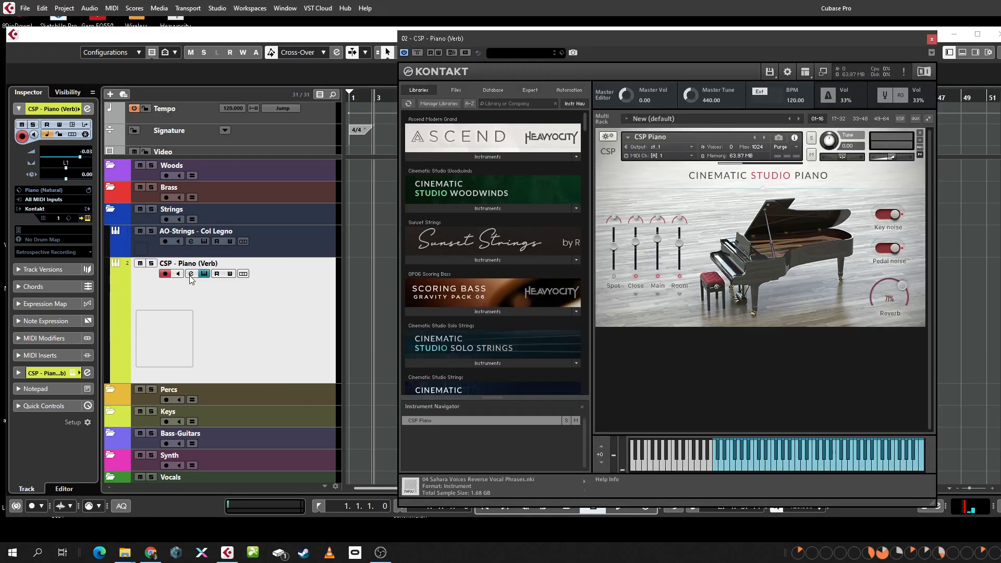
Close the Kontakt instrument and inspect the channel settings of the CSP - Piano (Verb) track.
left_click(191, 274)
left_click(932, 39)
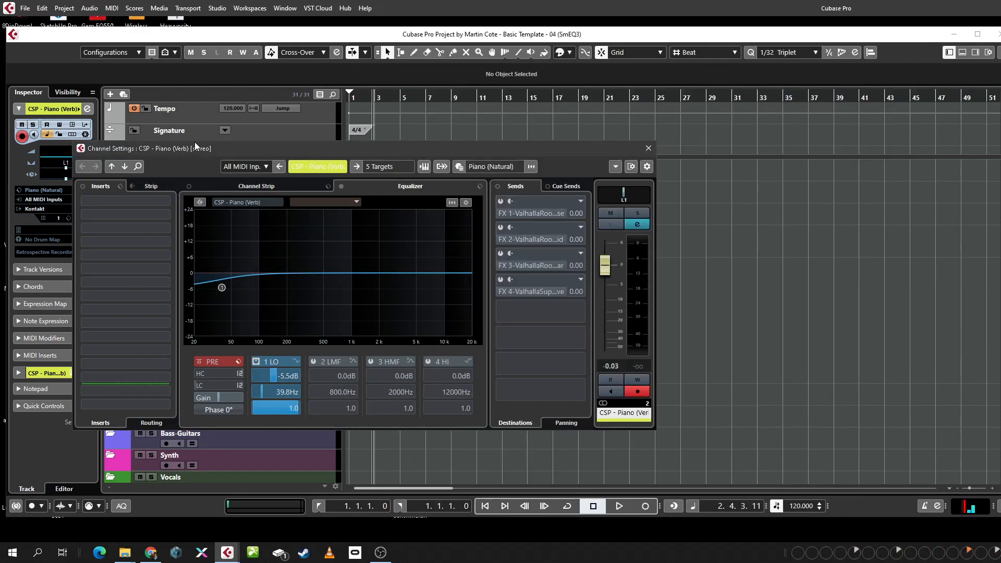
left_click_drag(187, 149, 344, 135)
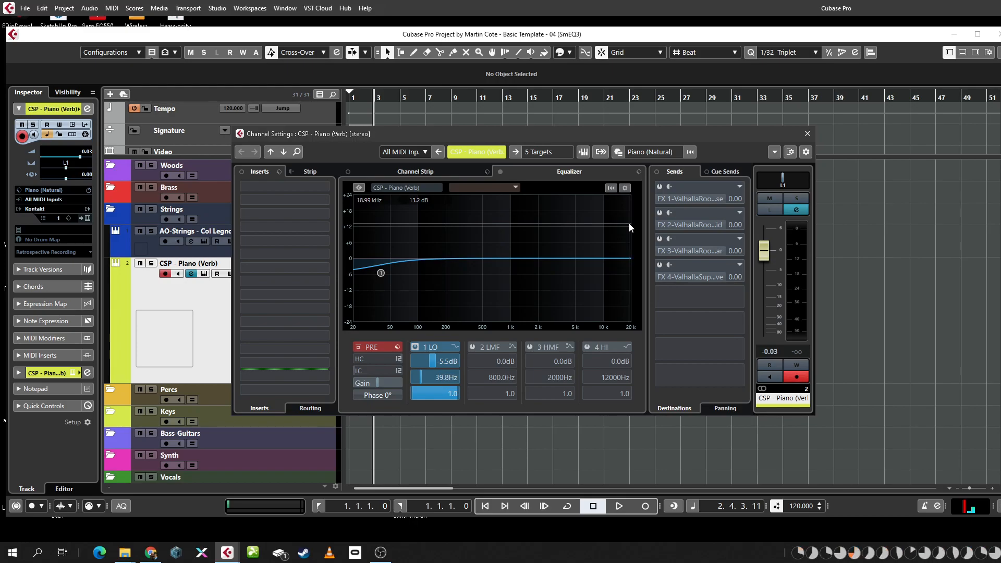
In the piano track's Kontakt instrument, enable the Spot microphone, set the reverb to 0% and turn off the key noise.
left_click(202, 273)
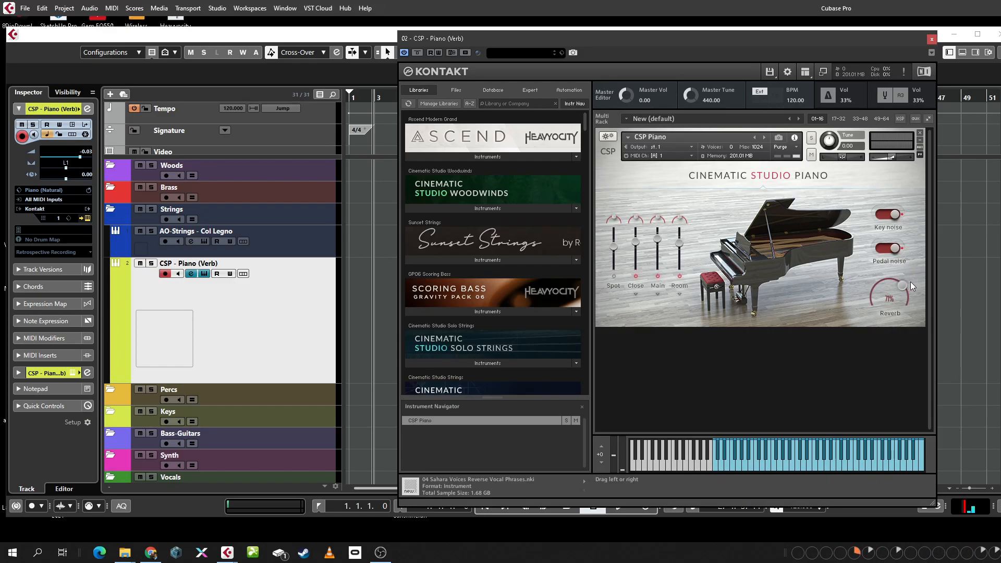
left_click(615, 276)
left_click_drag(899, 283, 854, 301)
left_click(888, 214)
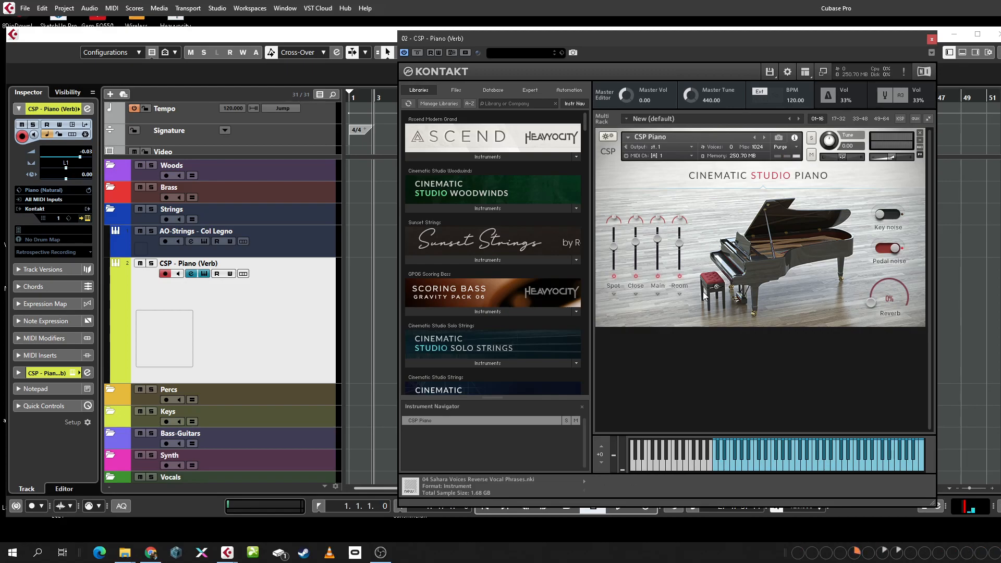
Reopen the piano track's channel settings and arrange them side by side with the Kontakt instrument.
left_click(208, 326)
left_click(193, 274)
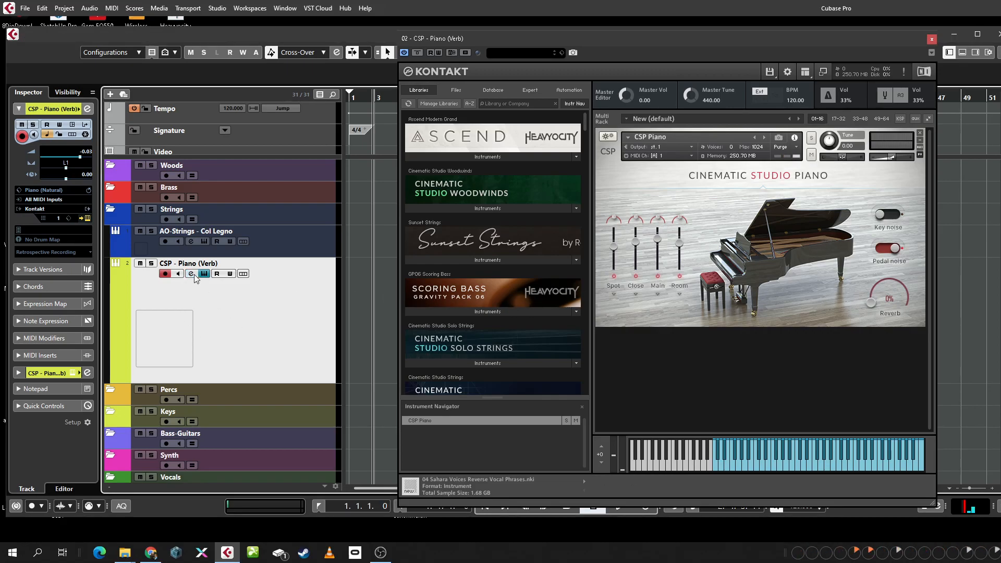
left_click(194, 275)
left_click_drag(818, 39, 1000, 33)
left_click_drag(511, 135, 352, 103)
left_click_drag(675, 32, 595, 30)
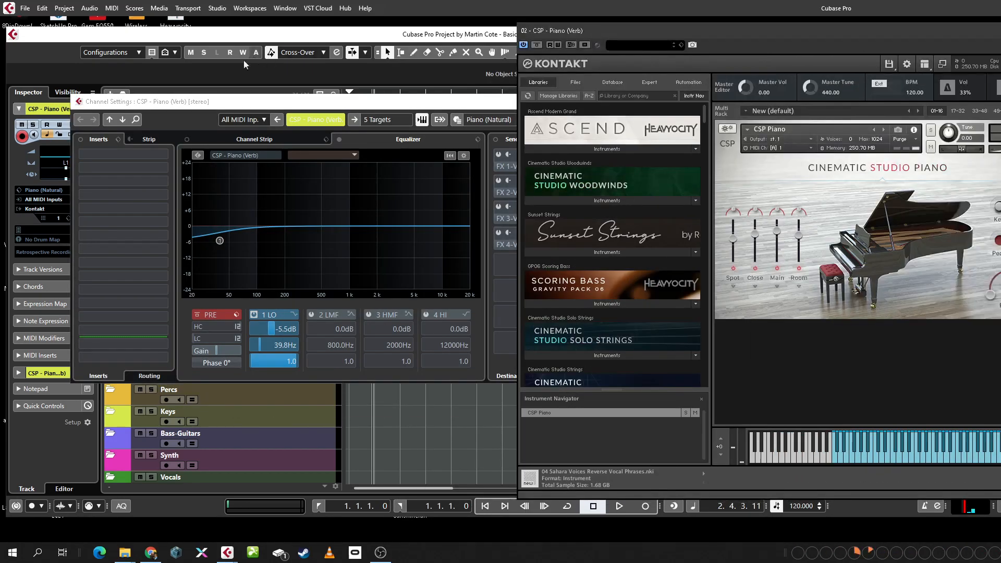
left_click_drag(244, 98, 193, 91)
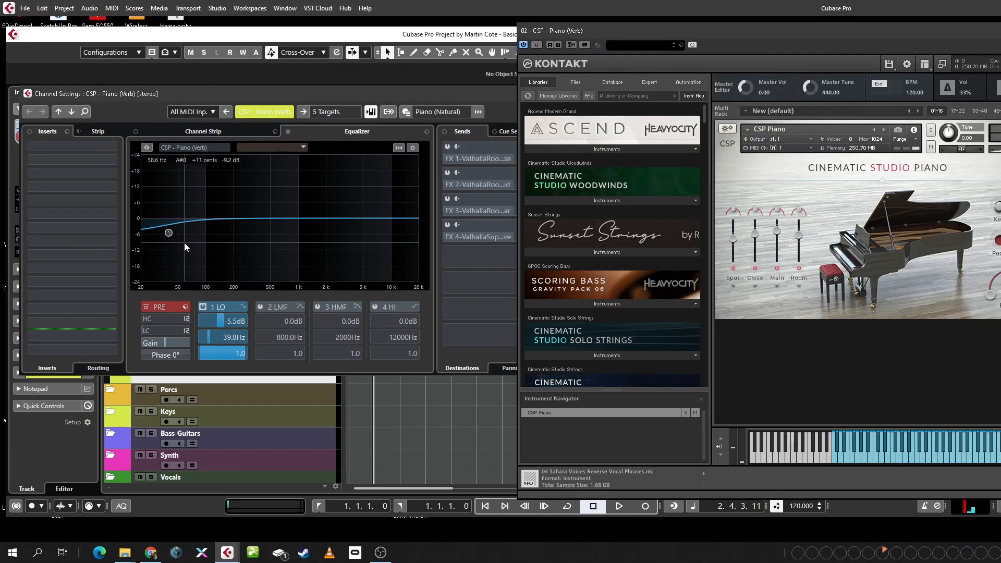
Add StereoDelay as the piano channel's first insert effect and set its second delay time to 1/2.
left_click(49, 146)
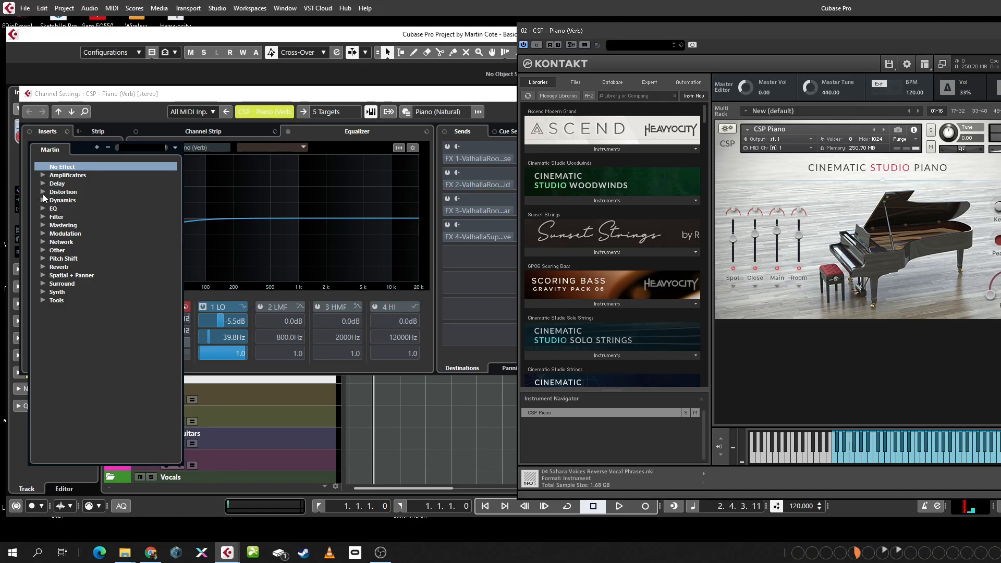
left_click(42, 184)
left_click(76, 226)
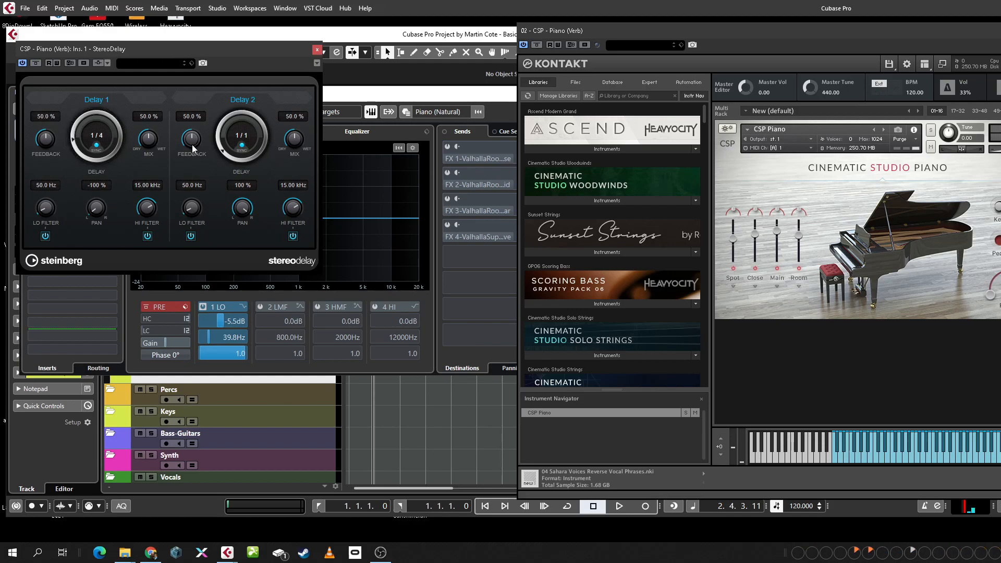
left_click_drag(210, 143, 295, 87)
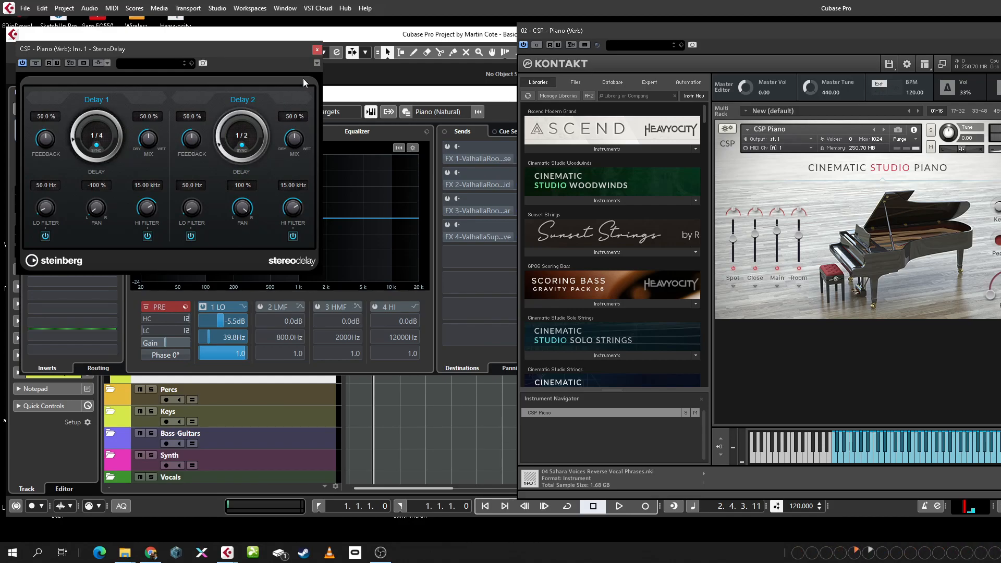
left_click(318, 50)
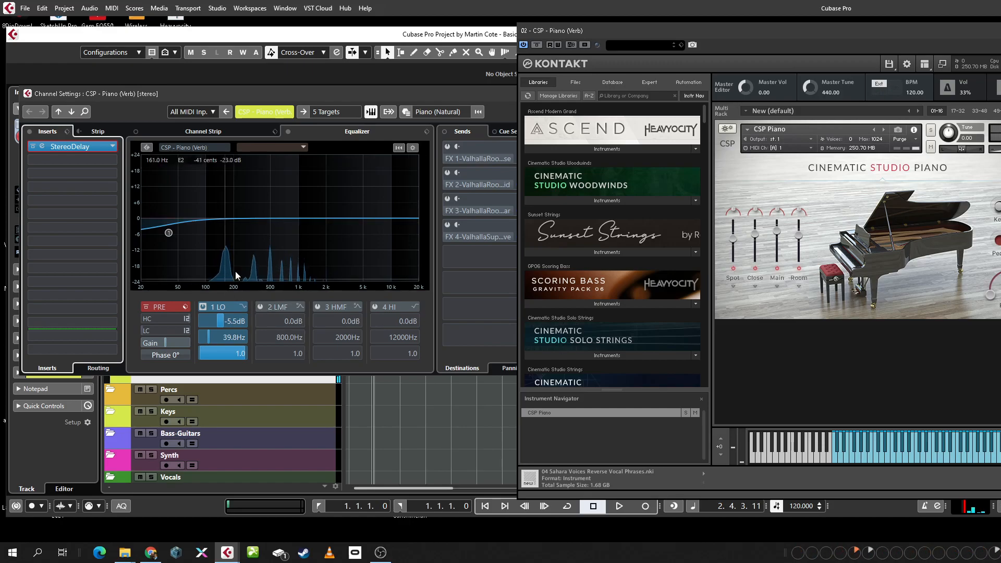
Set the piano channel's high EQ band to 15.7 dB at 5992 Hz and its low band to -17.5 dB at 1249 Hz.
left_click_drag(359, 217, 369, 179)
left_click_drag(168, 232, 309, 265)
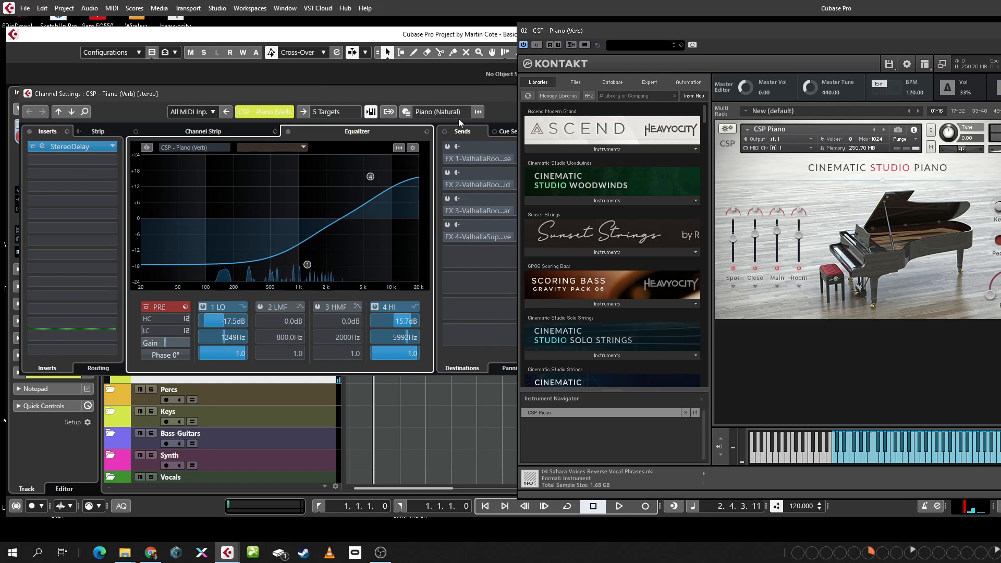
Close the Kontakt instrument, then set the piano channel's level to -3.09 dB and its pan to R63.
left_click(1000, 30)
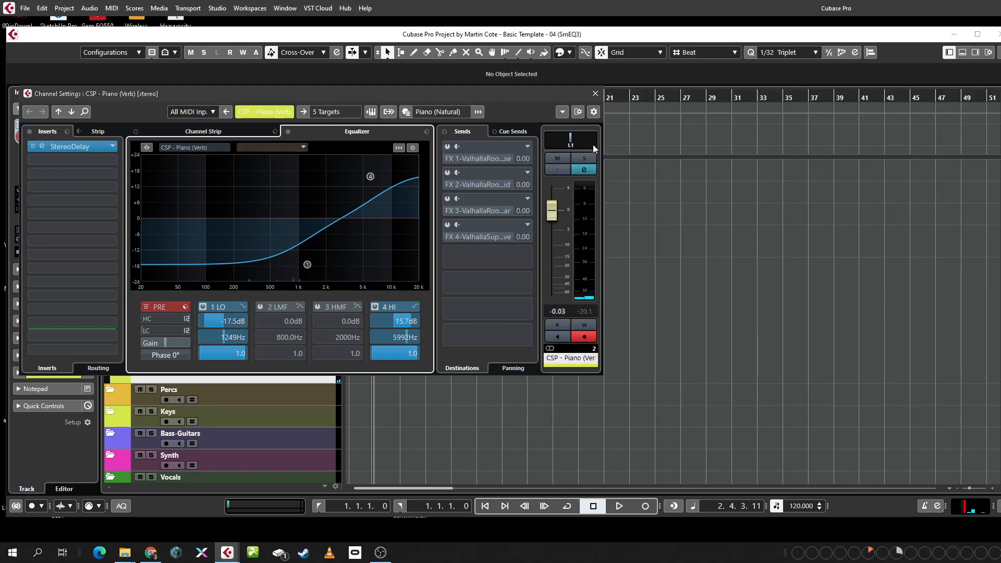
left_click_drag(556, 212, 553, 232)
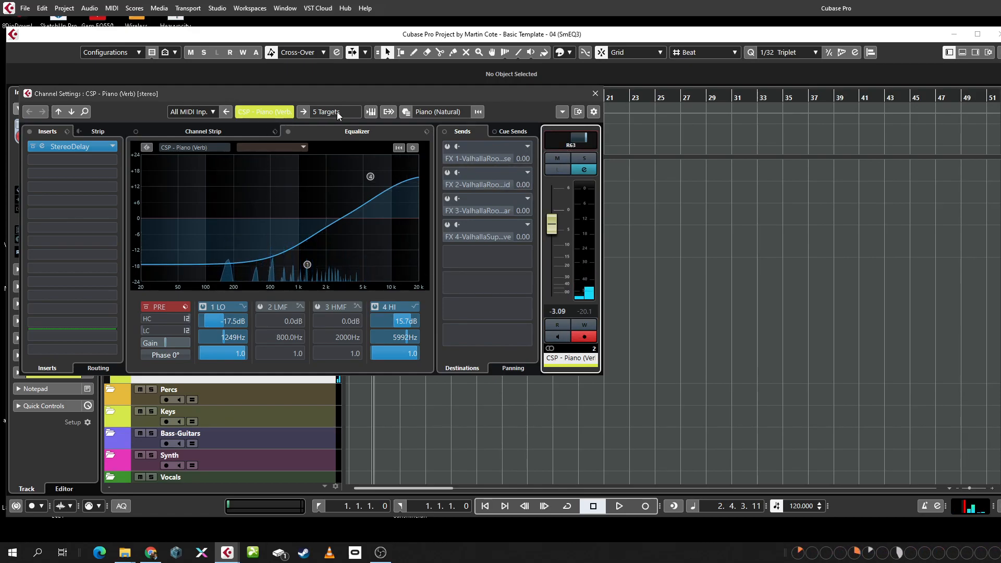
left_click_drag(162, 98, 296, 105)
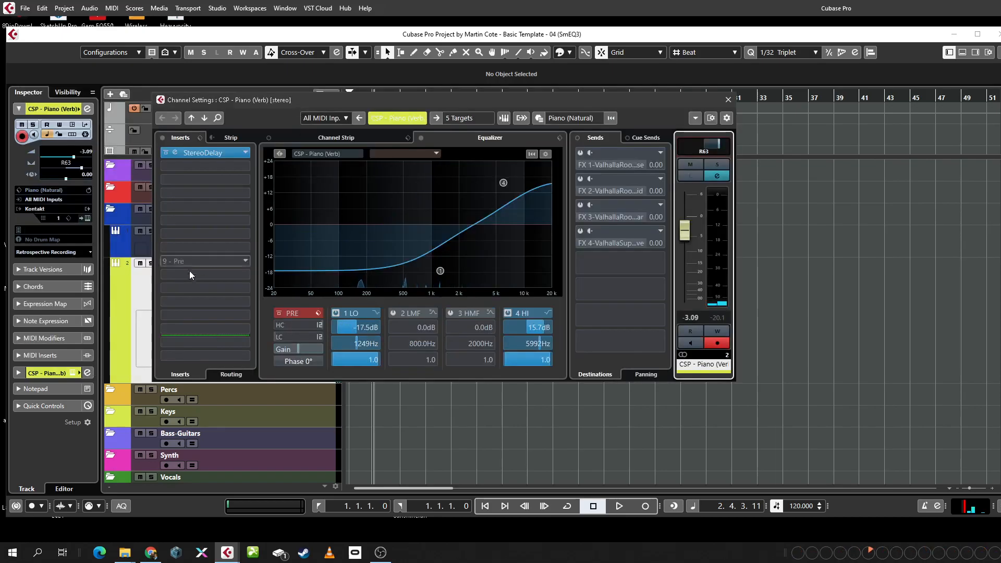
Start saving the piano track as a track preset and browse the vendor folders in the preset library.
right_click(127, 305)
left_click(156, 516)
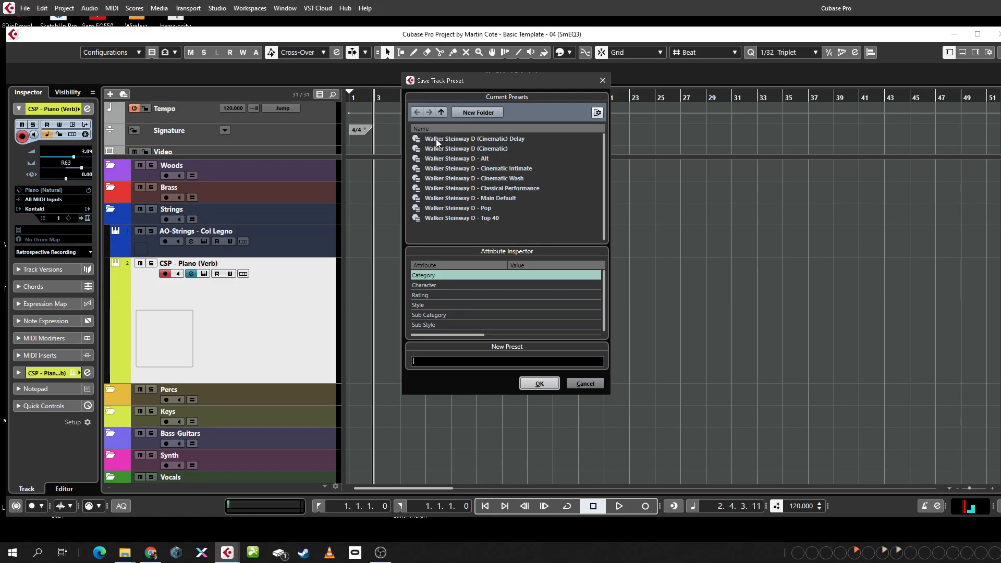
left_click(442, 113)
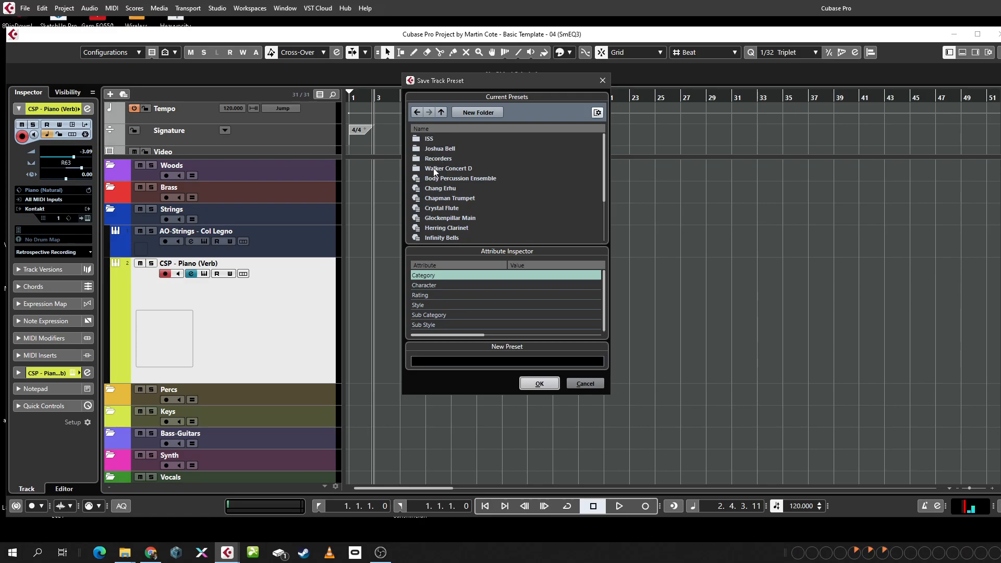
scroll(473, 220, "down", 2)
scroll(473, 219, "up", 2)
left_click(442, 112)
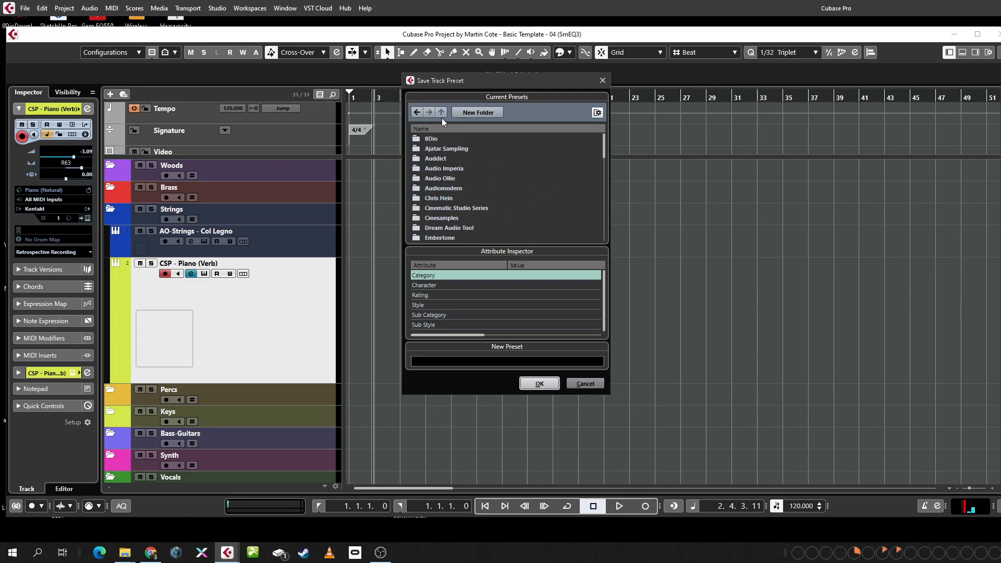
scroll(468, 210, "down", 10)
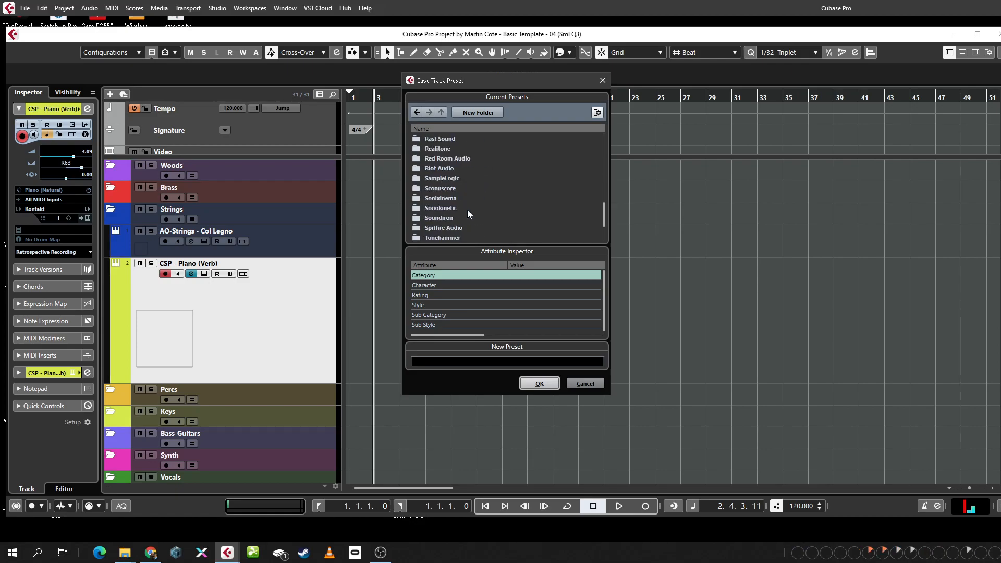
scroll(468, 214, "down", 3)
scroll(490, 207, "up", 7)
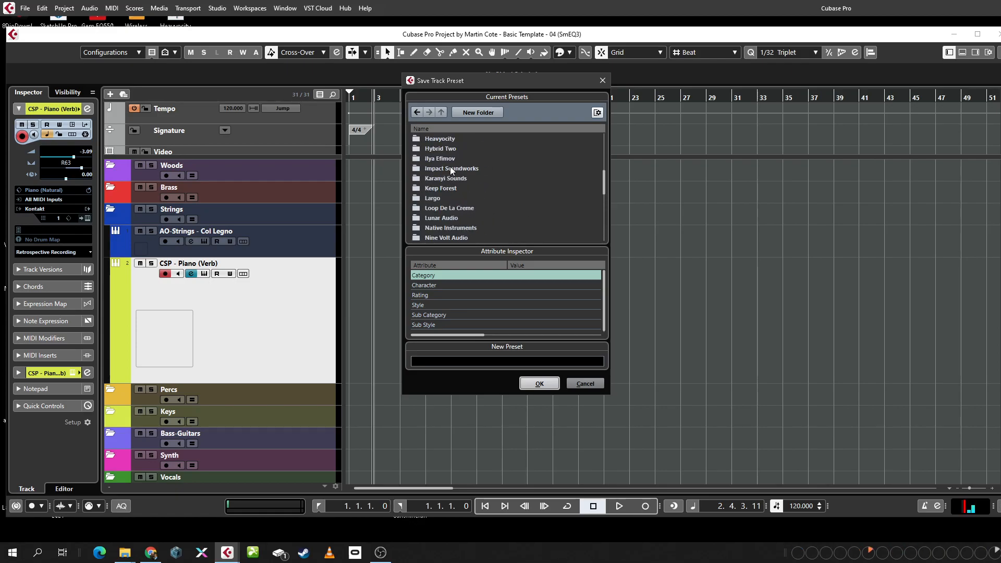
scroll(450, 170, "up", 2)
Look through the presets stored in the Embertone folder, then leave without saving a preset.
double_click(449, 169)
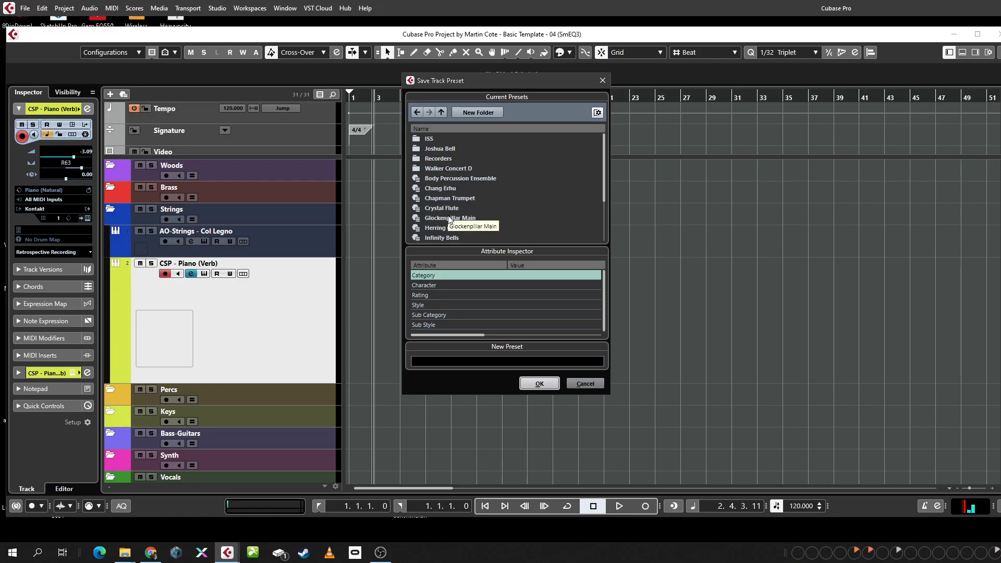
scroll(484, 196, "down", 3)
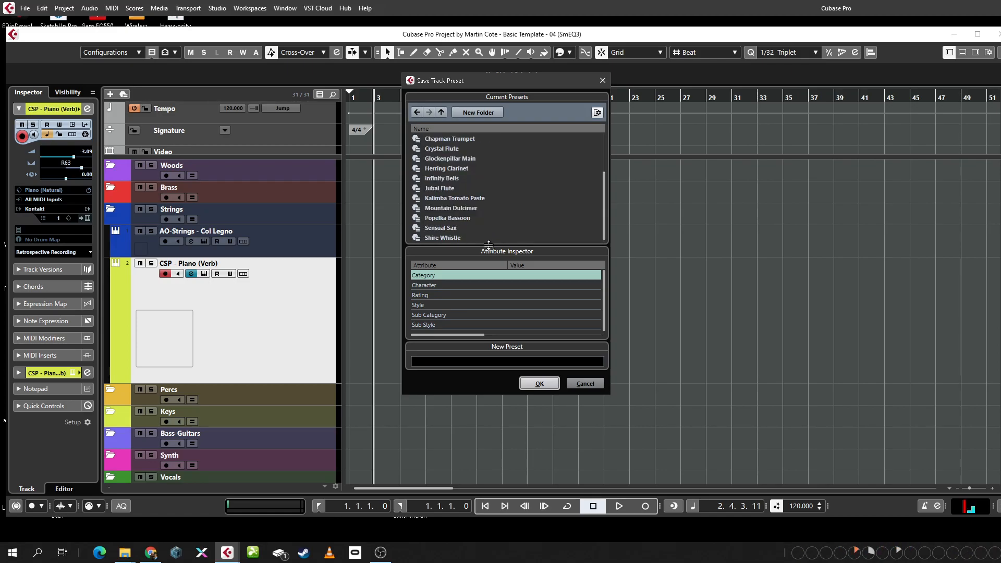
scroll(496, 238, "up", 3)
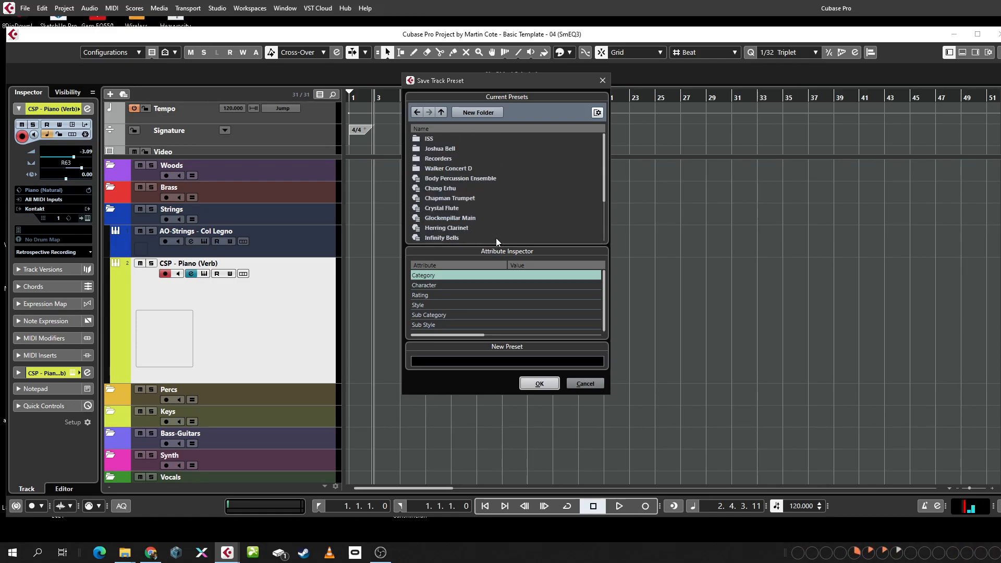
left_click(442, 112)
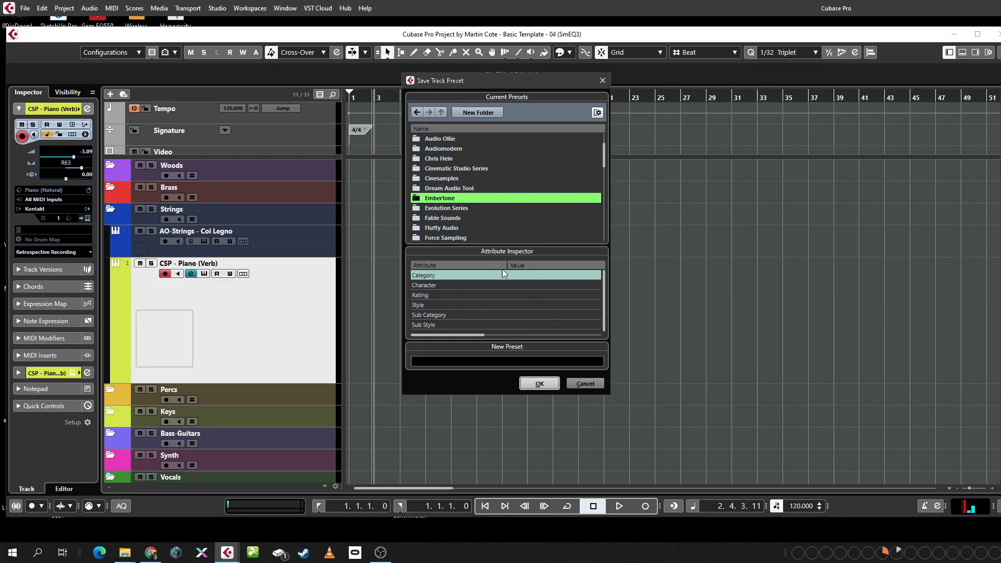
left_click(585, 384)
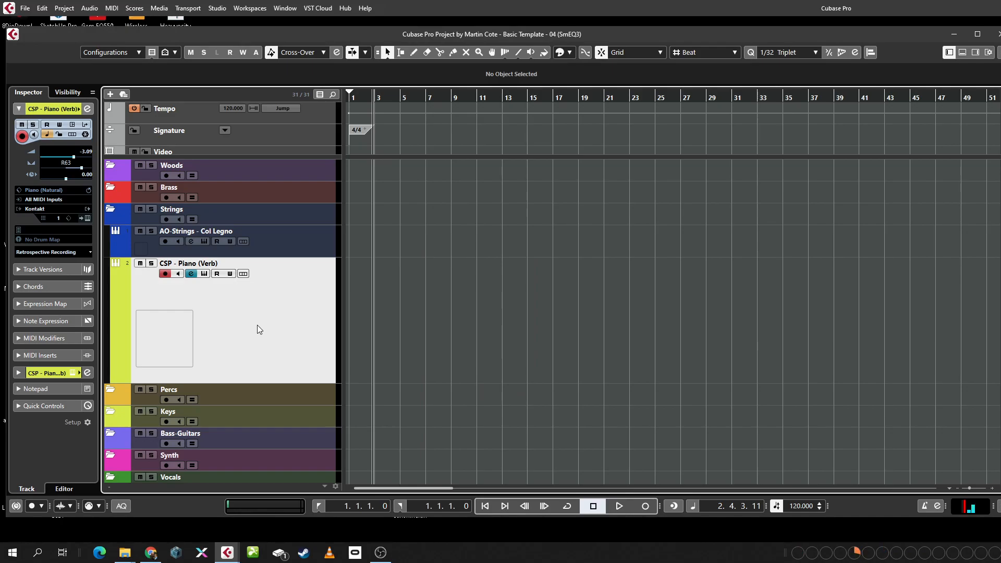
Review the piano matches in the track preset chooser, then close it without adding a track.
key("t")
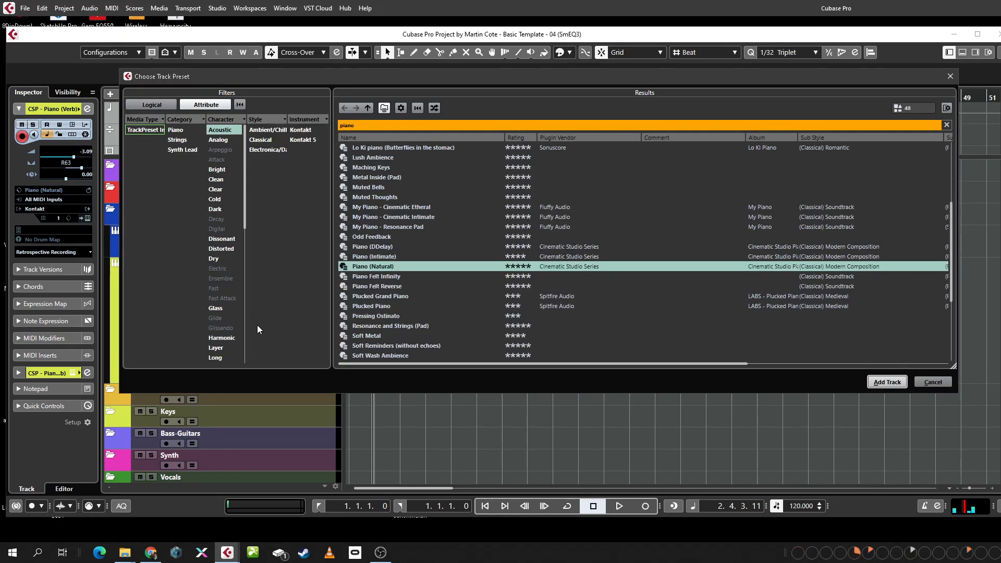
scroll(629, 249, "up", 5)
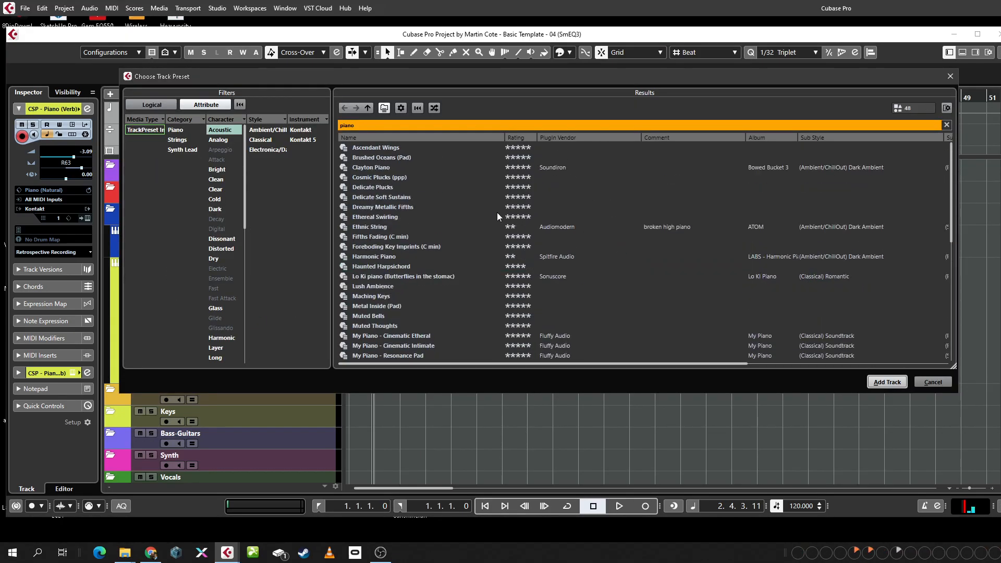
left_click(933, 382)
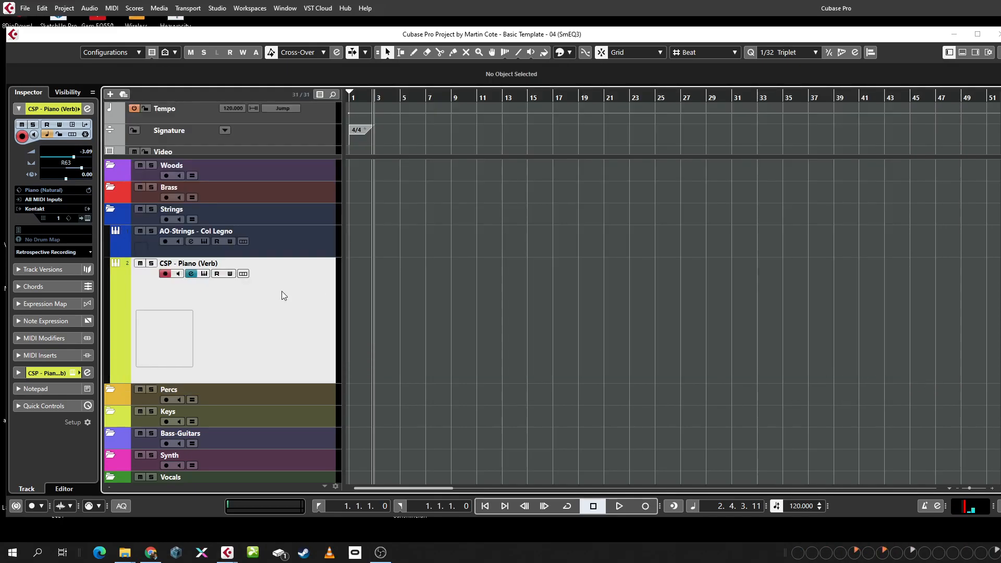
Begin a new track preset from the CSP - Piano (Verb) track and set its category to Piano.
right_click(292, 308)
left_click(311, 520)
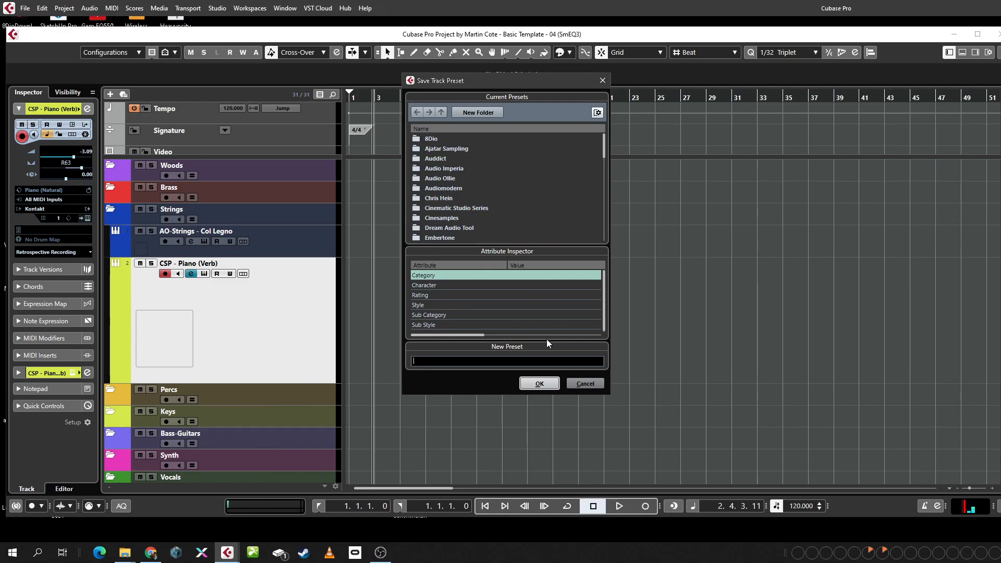
left_click(533, 277)
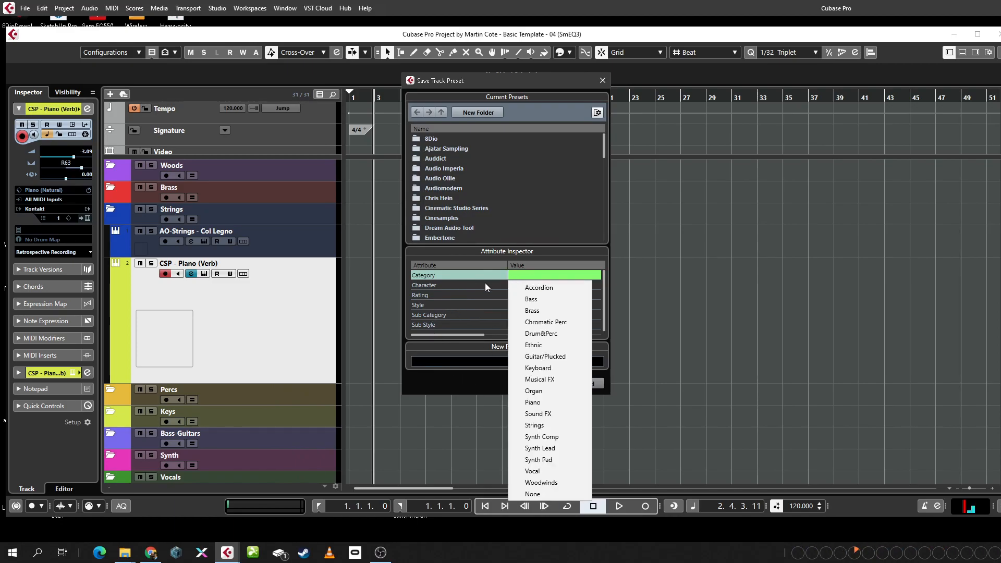
left_click(550, 404)
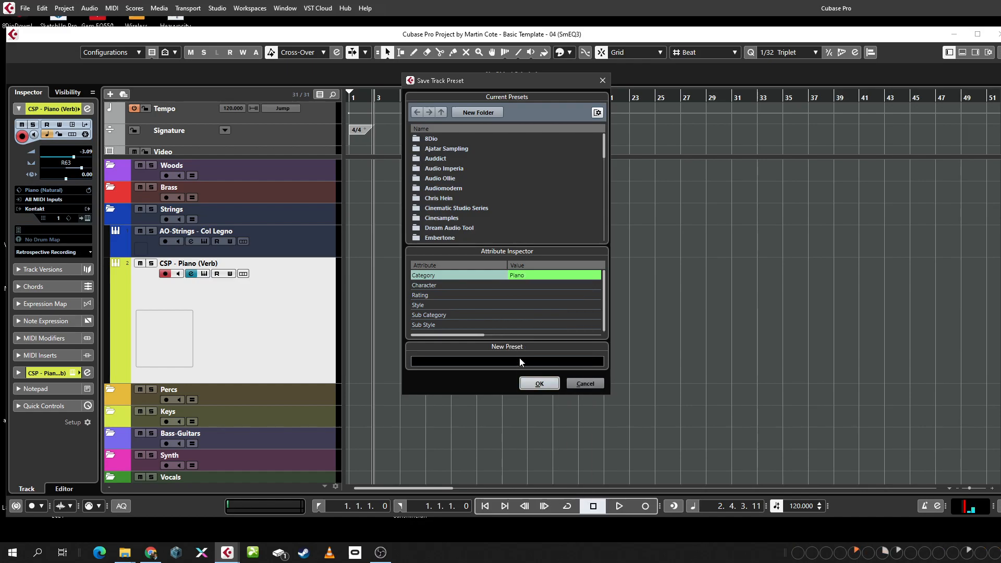
Tag the preset's character as Poly, Single, Acoustic and Processed.
left_click(468, 287)
left_click(553, 285)
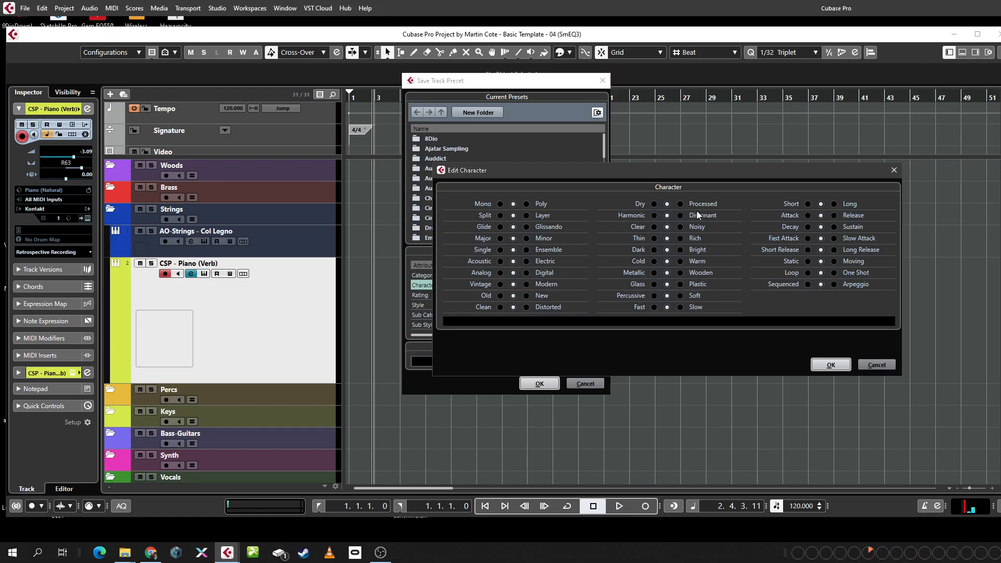
left_click(680, 204)
left_click(498, 250)
left_click(500, 261)
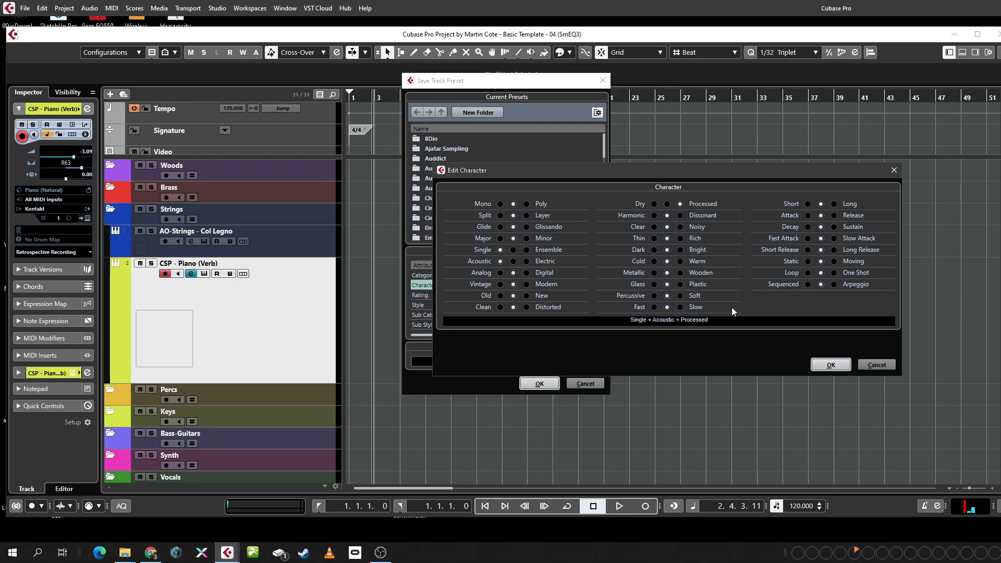
left_click(526, 204)
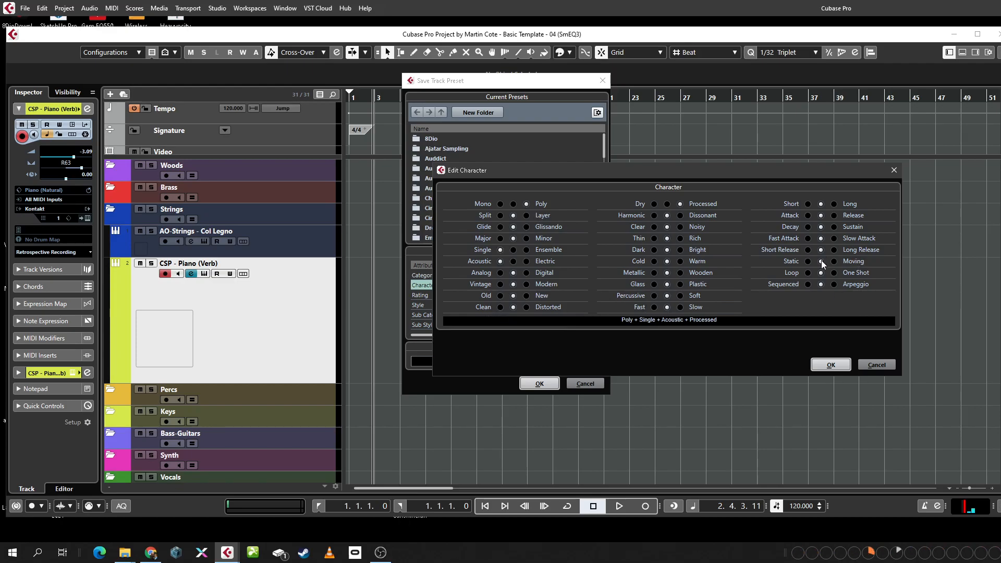
left_click(831, 365)
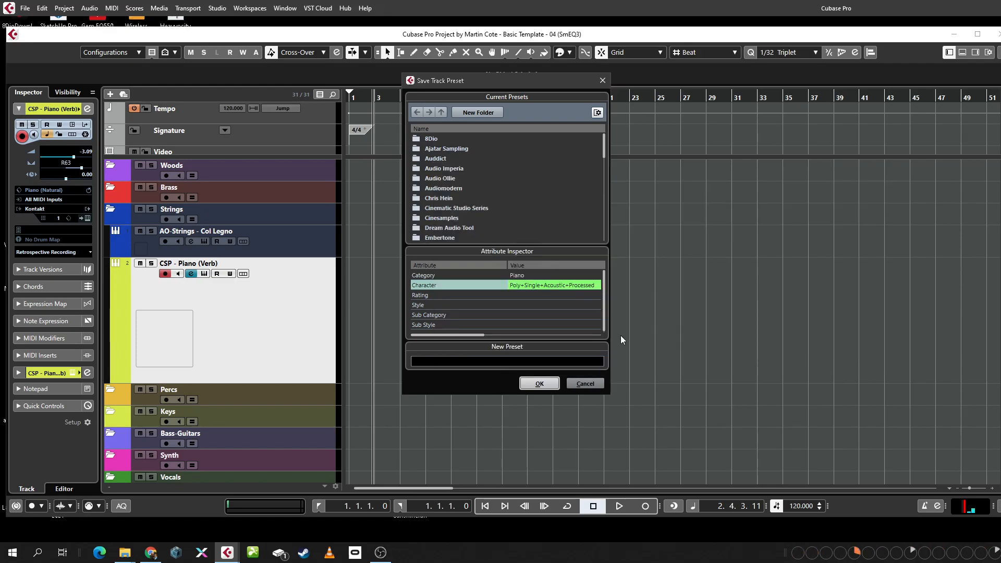
Rate the preset three stars and set its style to World/Ethnic, leaving the sub category and sub style empty.
left_click(529, 296)
left_click(517, 296)
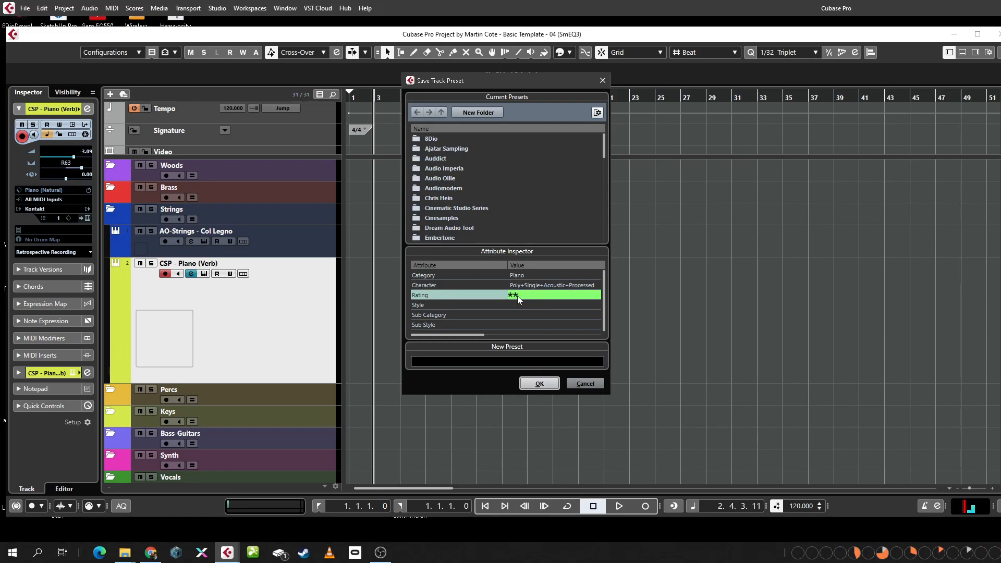
left_click(522, 296)
left_click(521, 306)
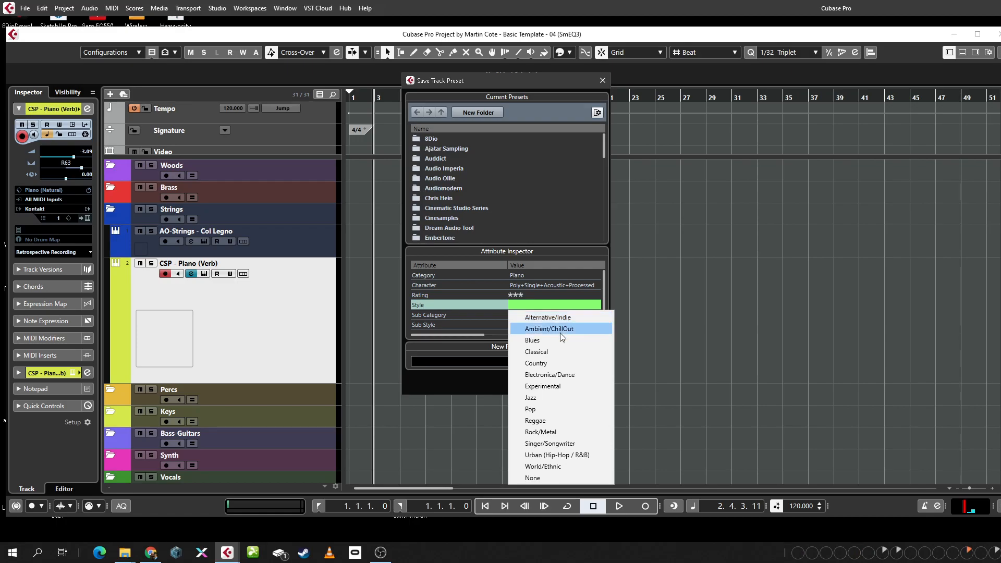
left_click(549, 468)
left_click(524, 315)
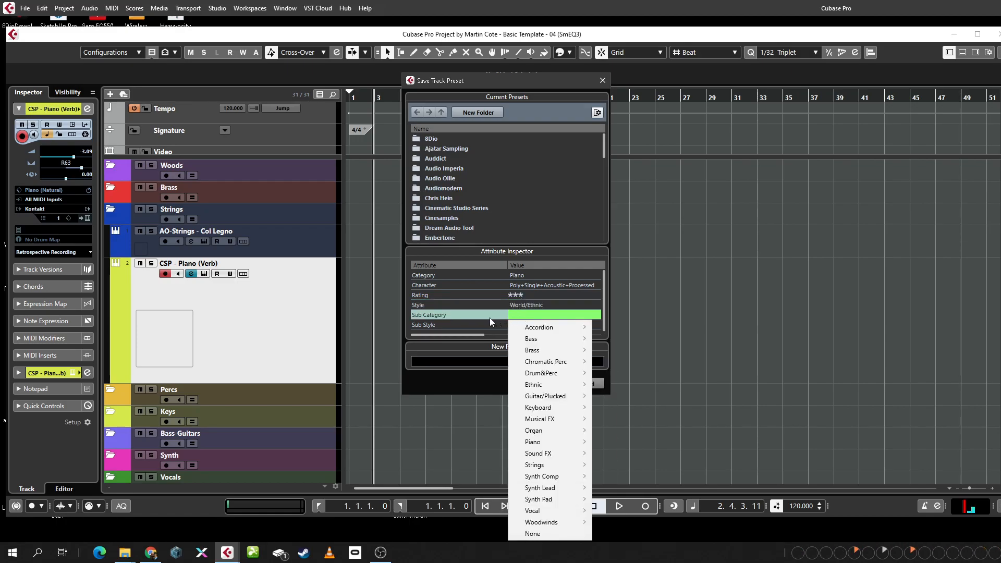
left_click(460, 329)
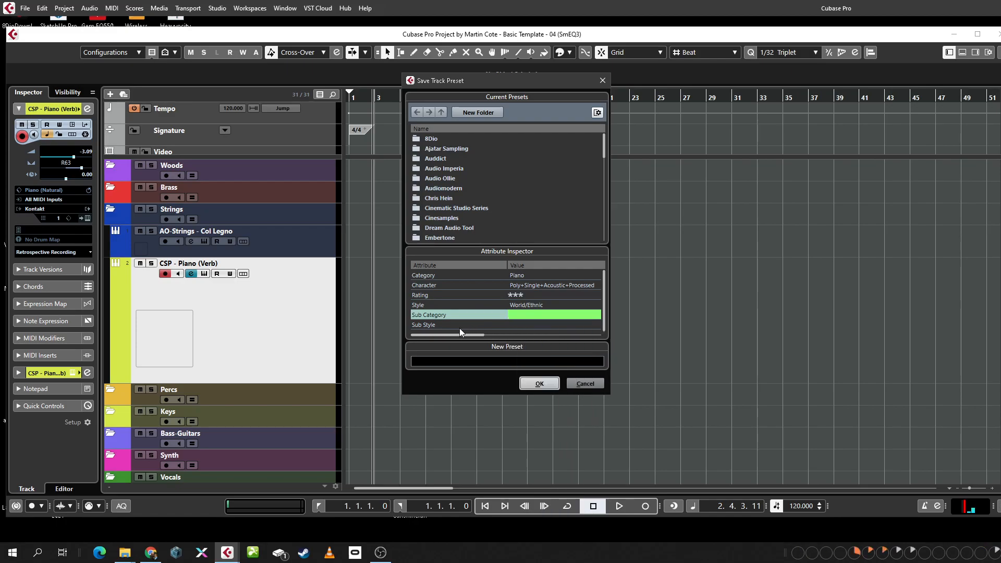
left_click(543, 326)
Name the preset "Test Piano" and save it.
left_click(449, 359)
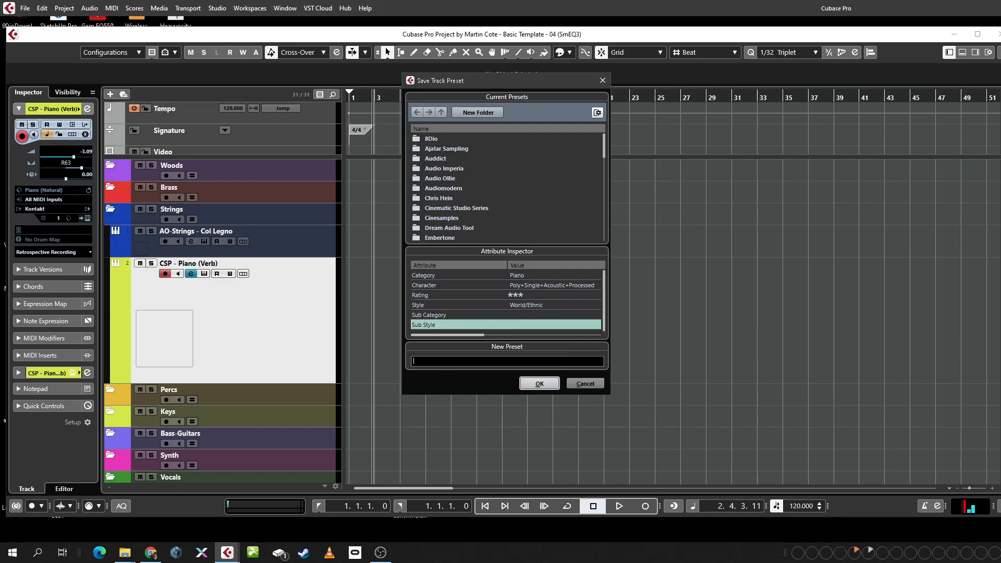
type("Test Piano")
left_click(538, 384)
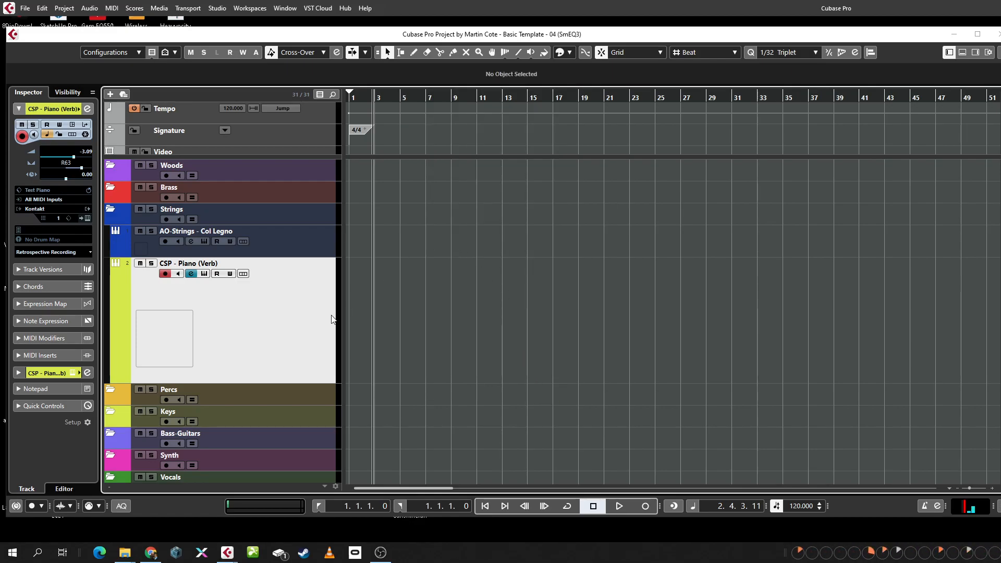
Remove the CSP - Piano (Verb) track, then add it back from the Test Piano preset found by searching "test".
right_click(280, 311)
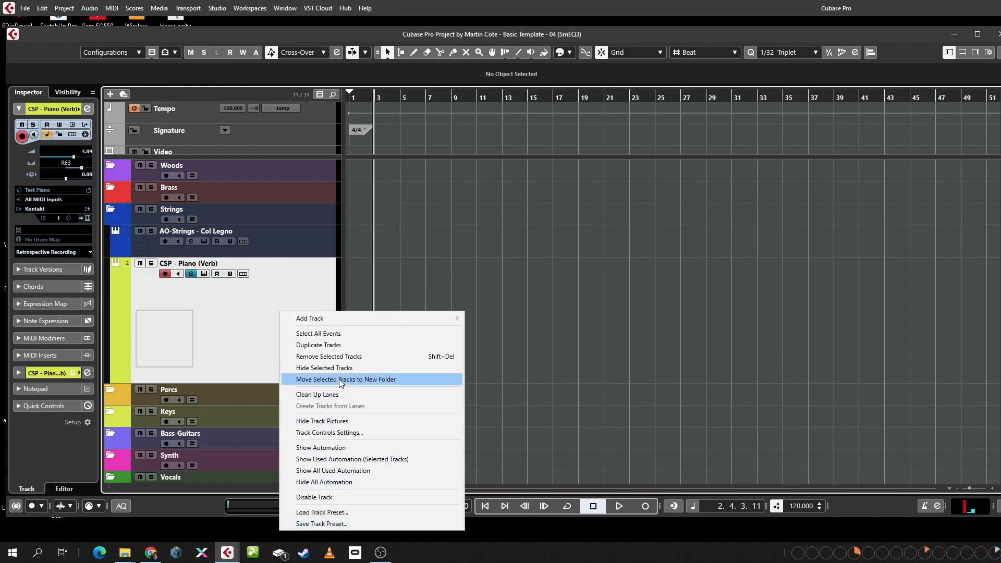
left_click(266, 344)
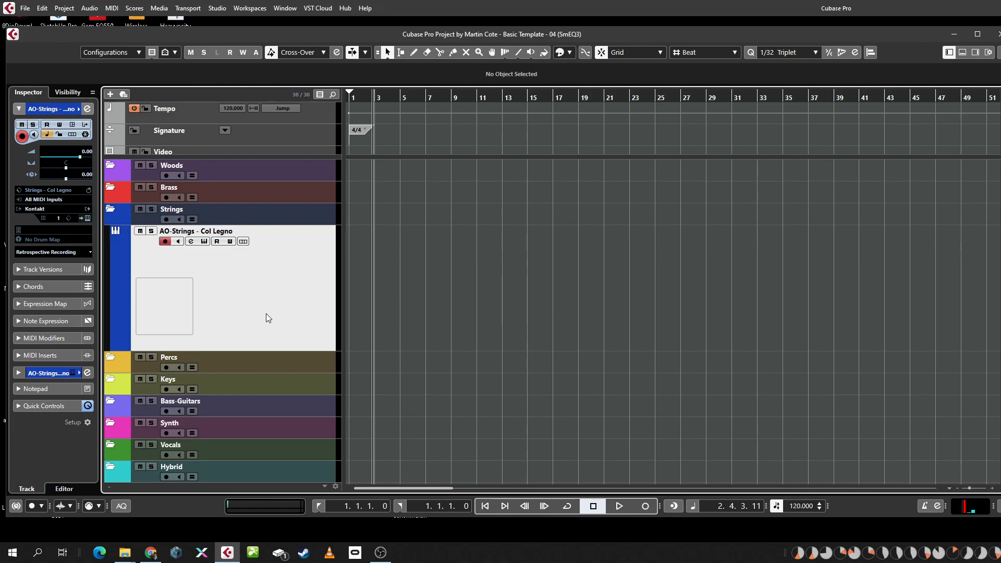
key("t")
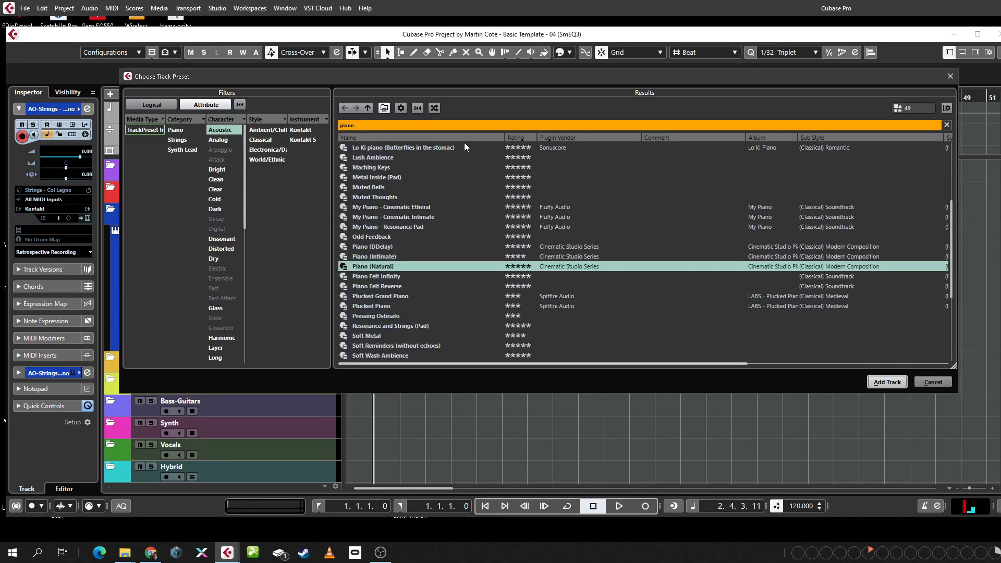
left_click(949, 125)
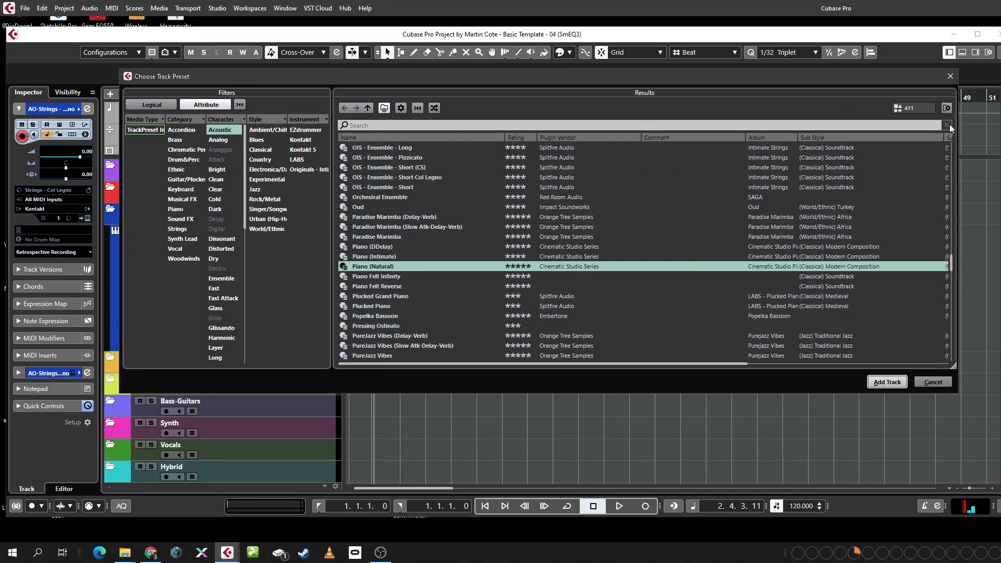
left_click(656, 127)
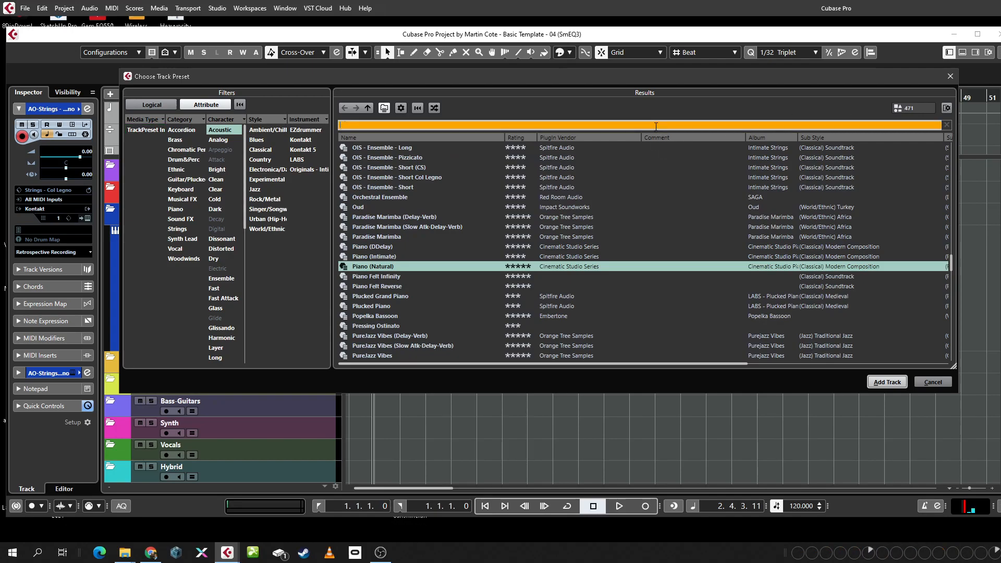
type("test")
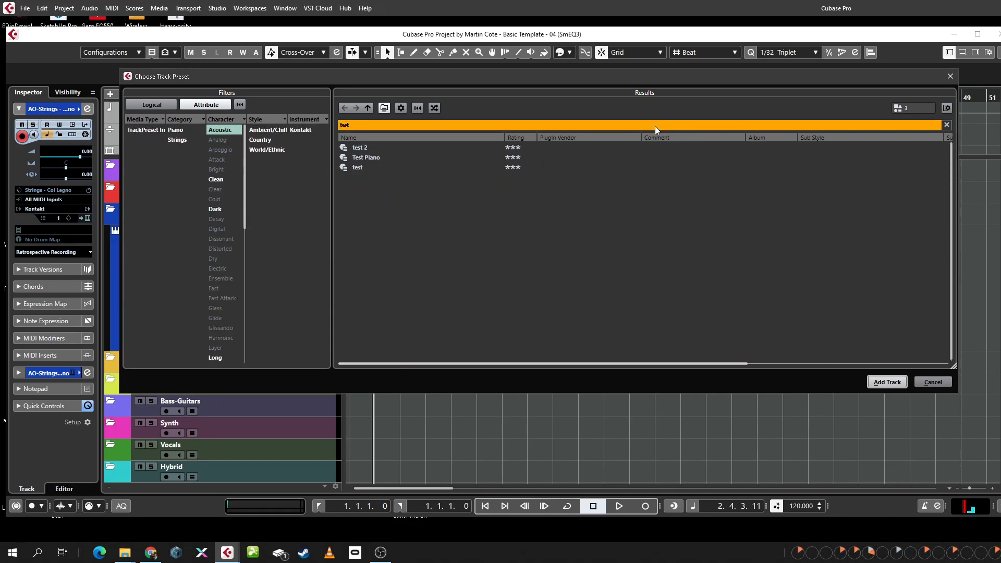
double_click(366, 157)
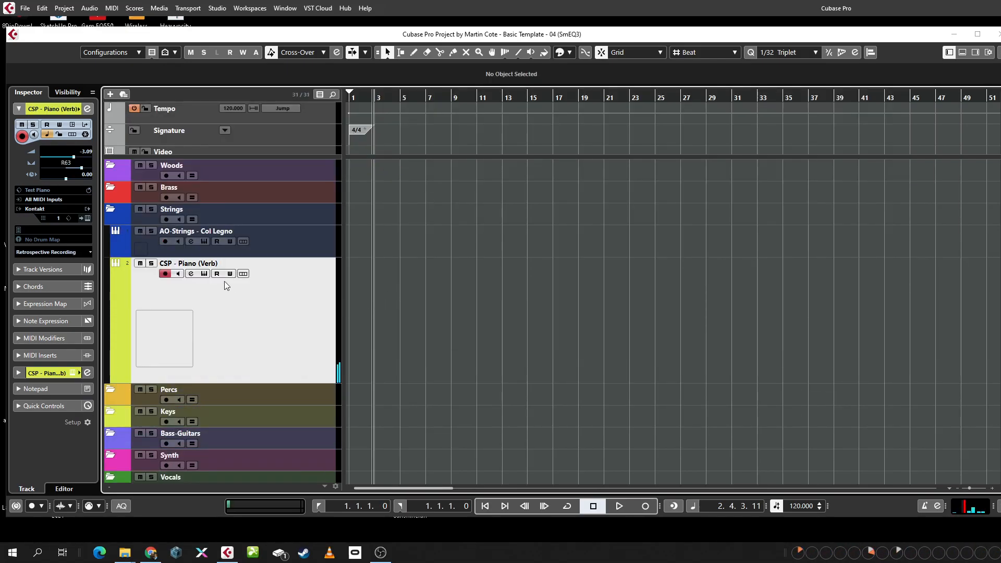
Review the output routing choices in the CSP - Piano (Verb) track's channel settings.
left_click(193, 274)
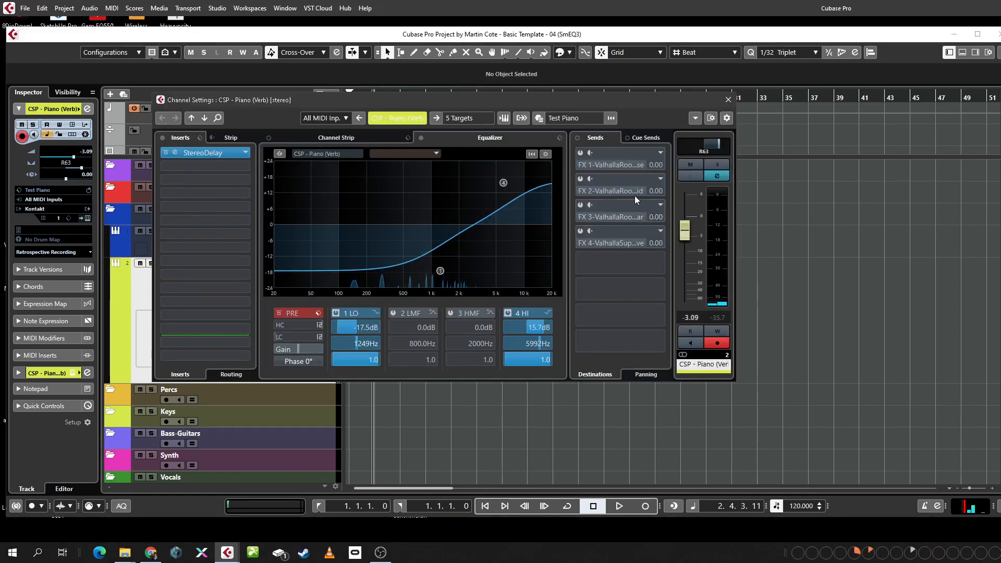
left_click(460, 118)
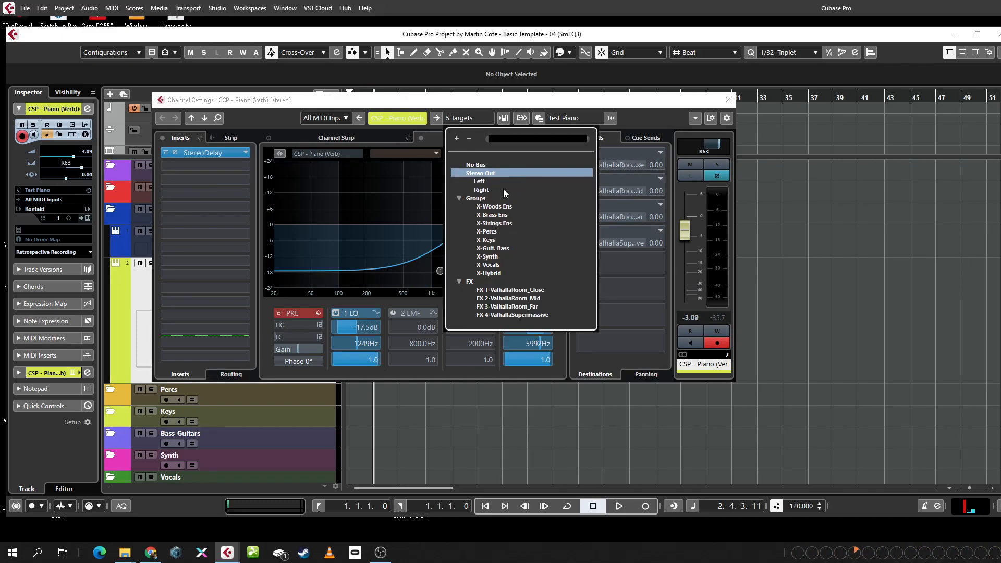
left_click(482, 99)
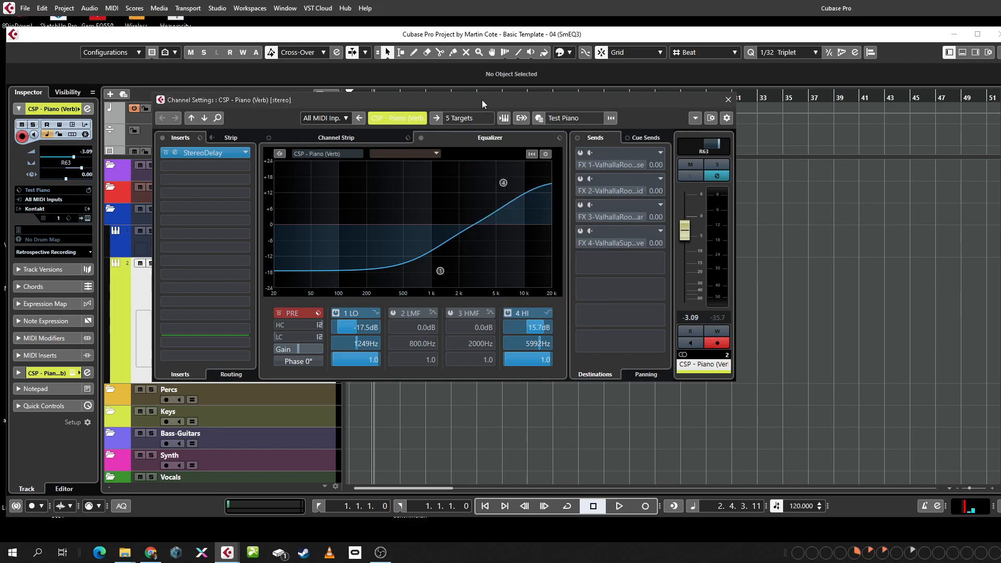
left_click(729, 100)
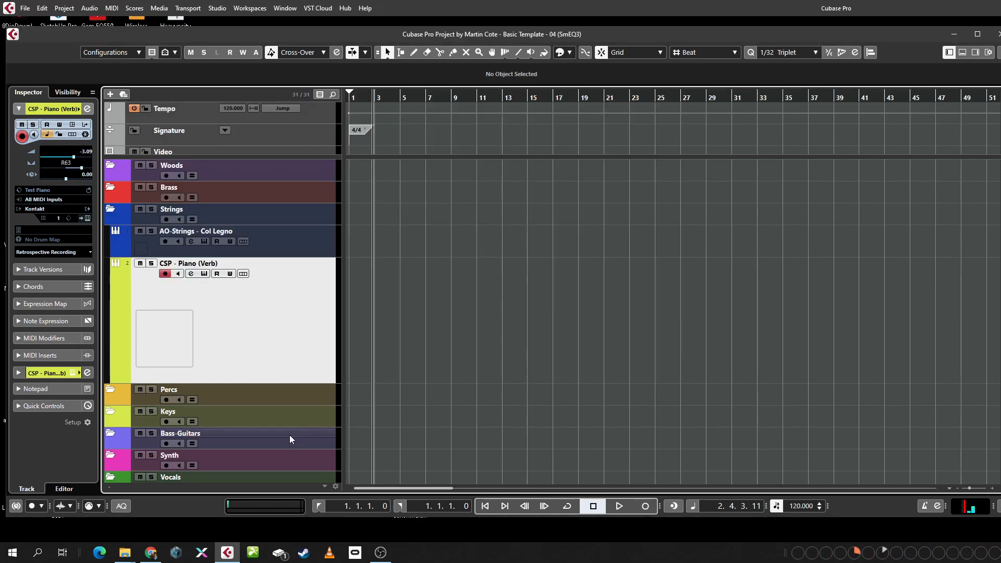
In the MixConsole, quick-link the AO-Strings and CSP - Piano channels and route both outputs to the X-Keys group.
key("F3")
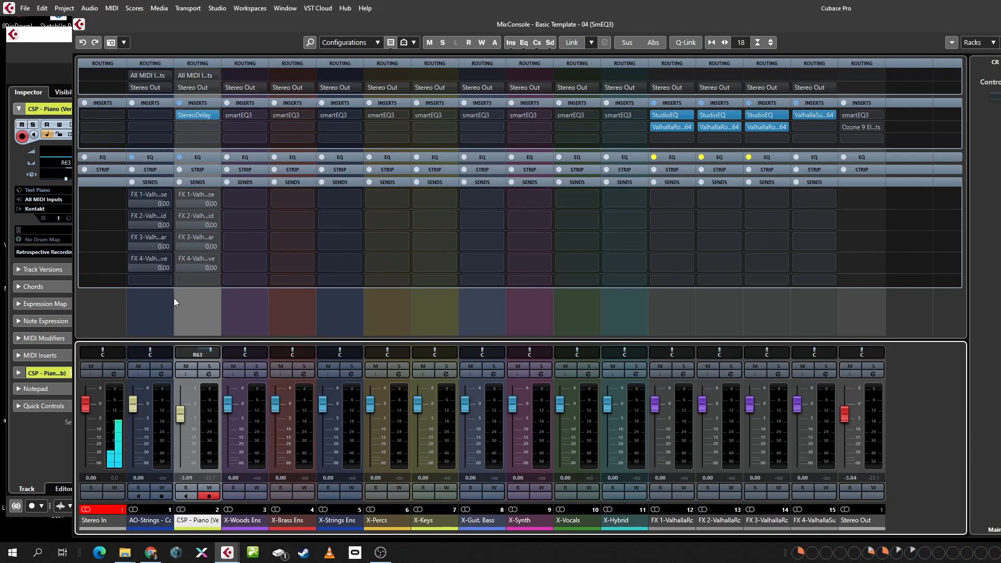
left_click(148, 521)
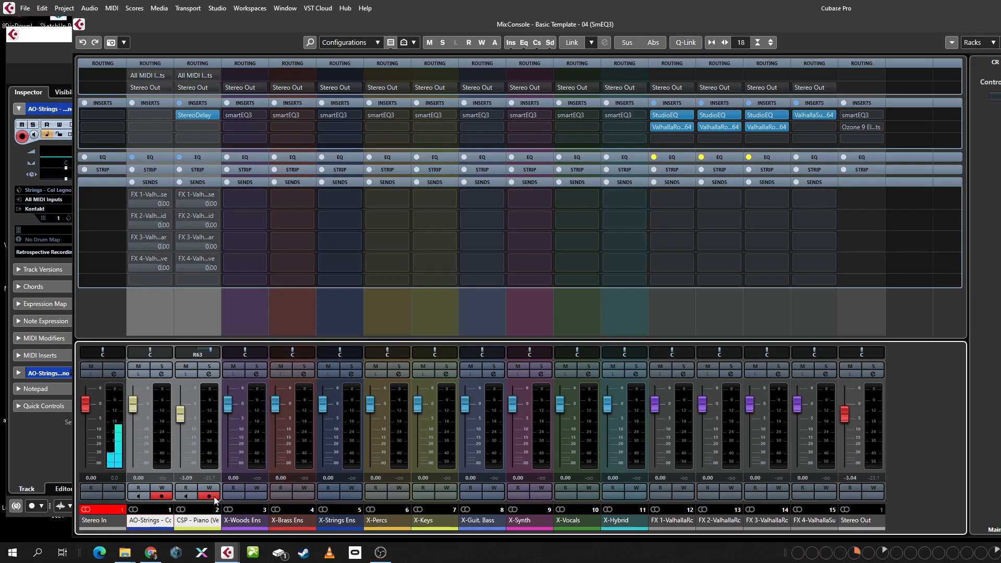
left_click(687, 43)
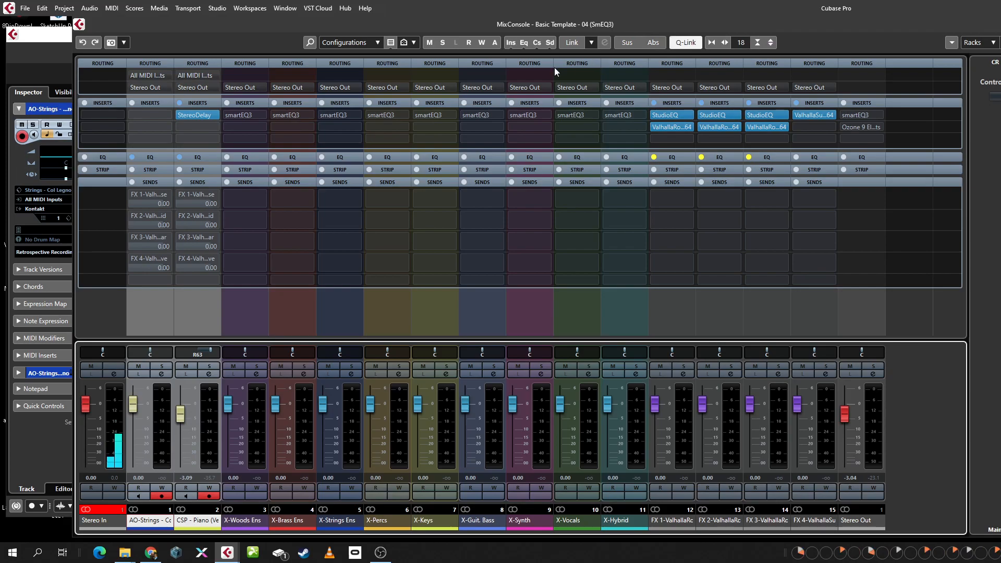
left_click(166, 87)
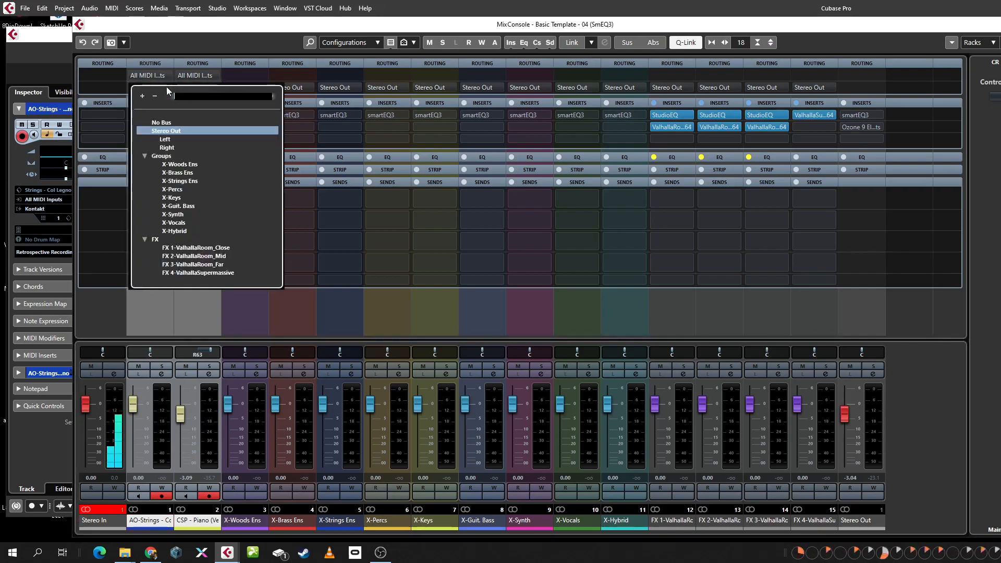
left_click(179, 199)
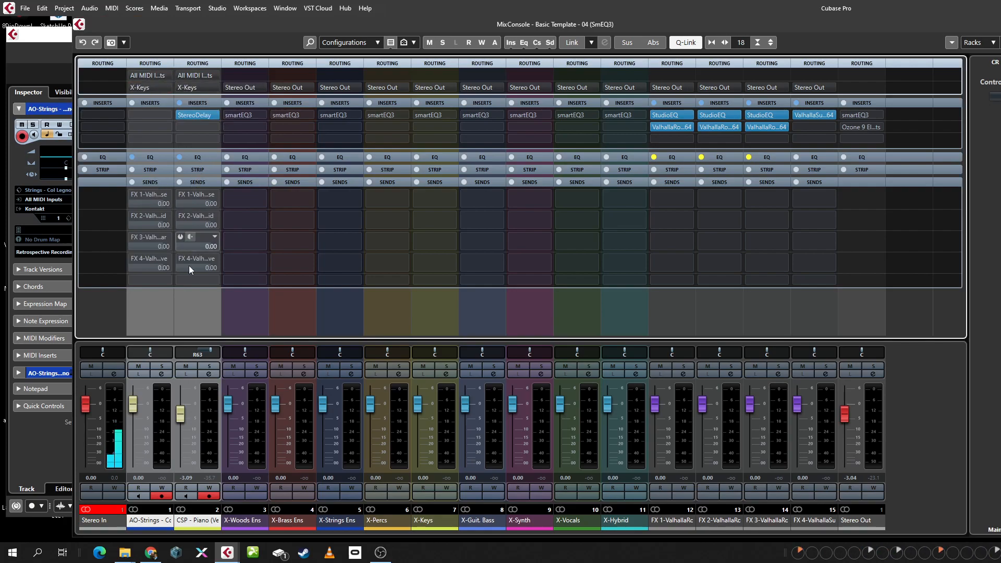
Activate the FX 1 send at -14.6 on both linked channels, and set the piano channel's own FX 1 send to -9.47.
left_click(134, 195)
left_click_drag(148, 201, 115, 206)
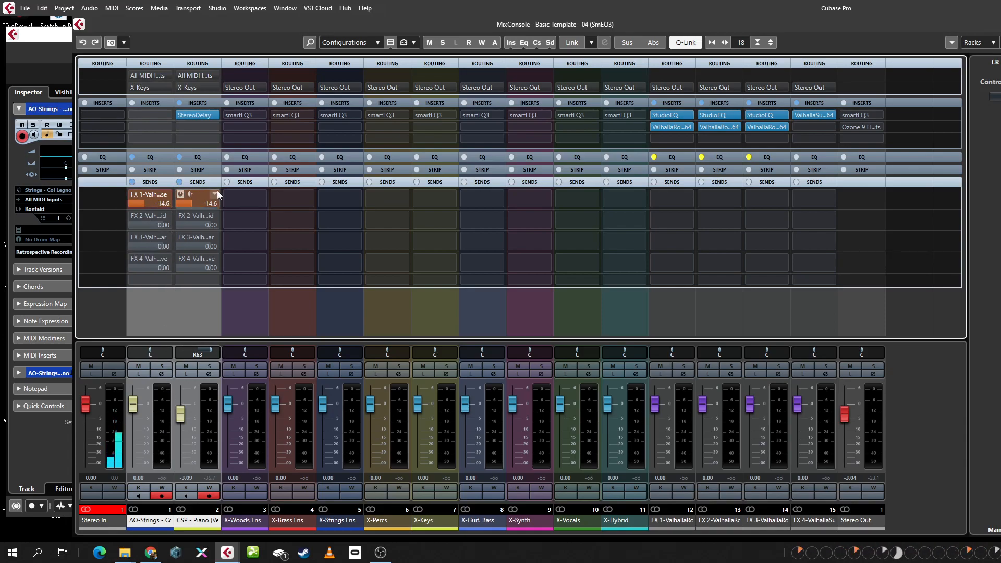
left_click(195, 520)
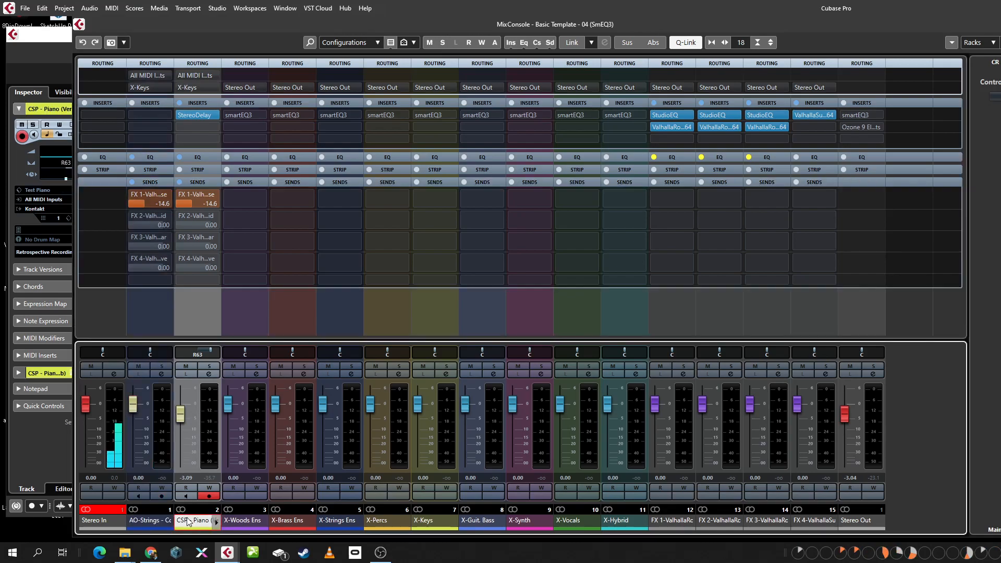
left_click_drag(190, 201, 202, 202)
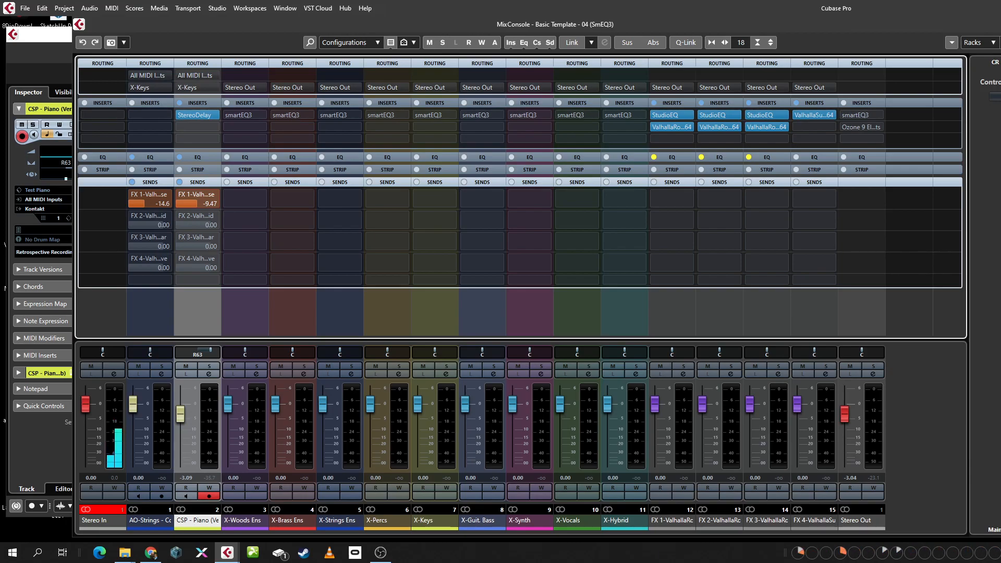
key("F3")
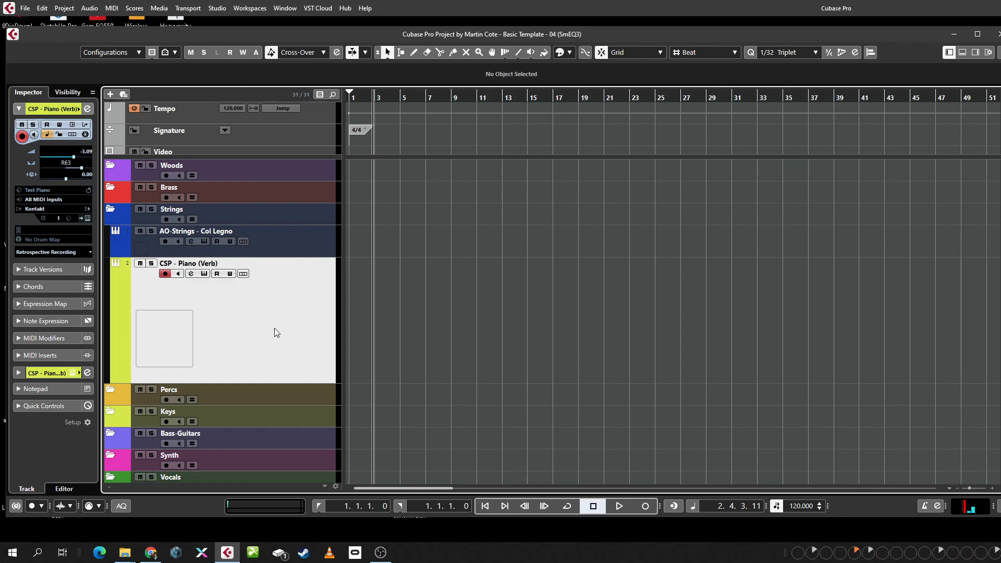
Examine which attributes are enabled for presets in the configuration of MediaBay's Attribute Inspector.
key("F5")
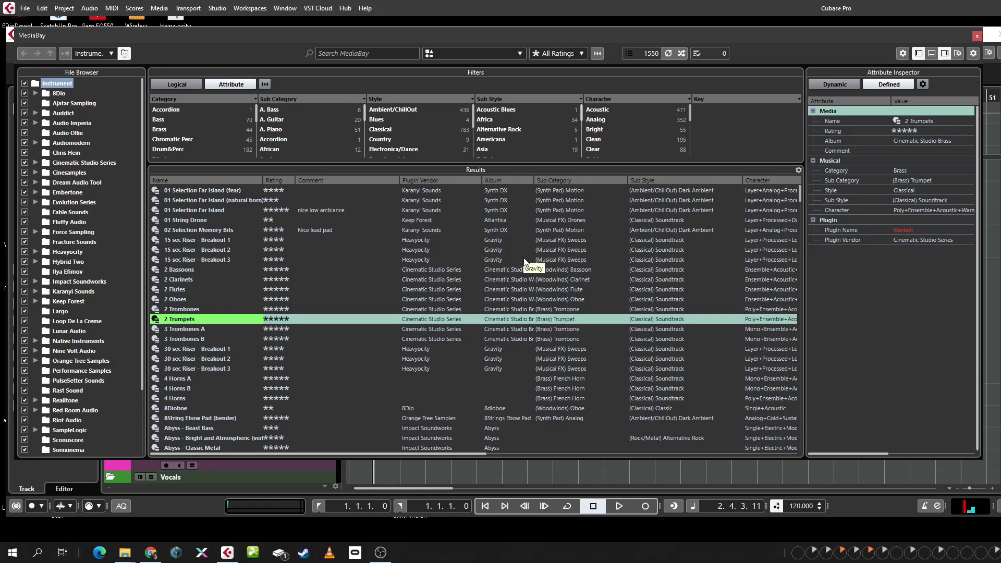
left_click(922, 85)
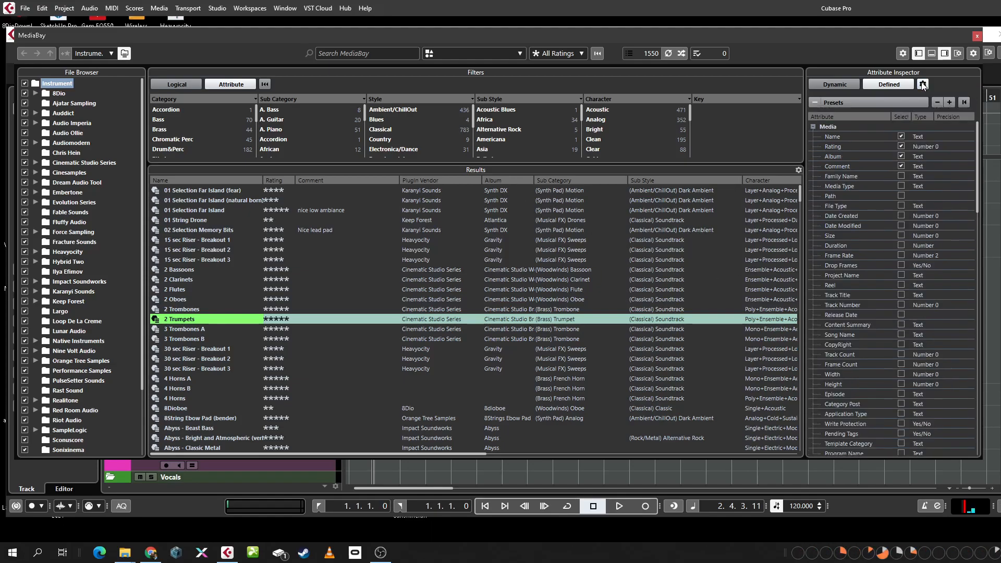
scroll(937, 289, "down", 15)
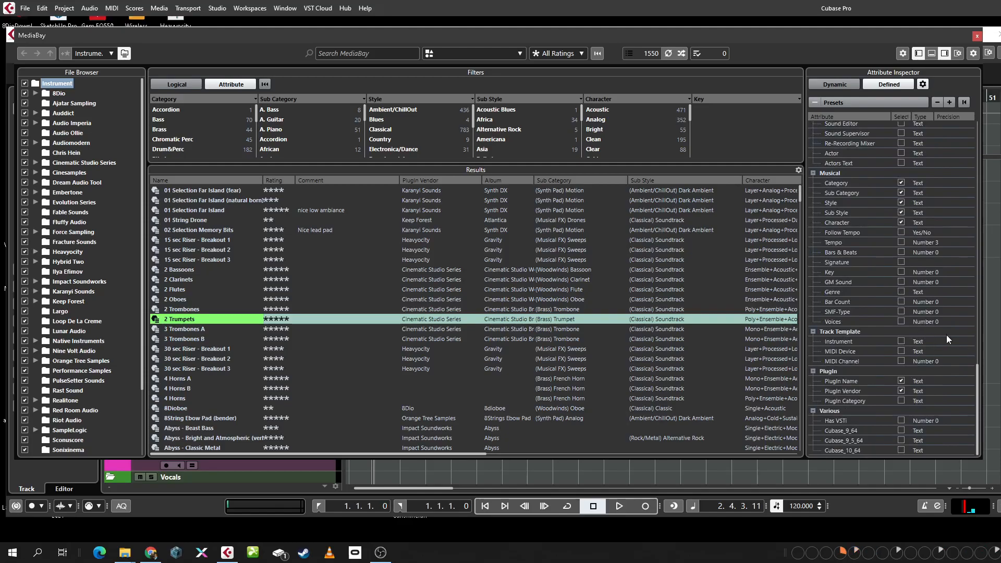
scroll(947, 335, "up", 10)
left_click(927, 88)
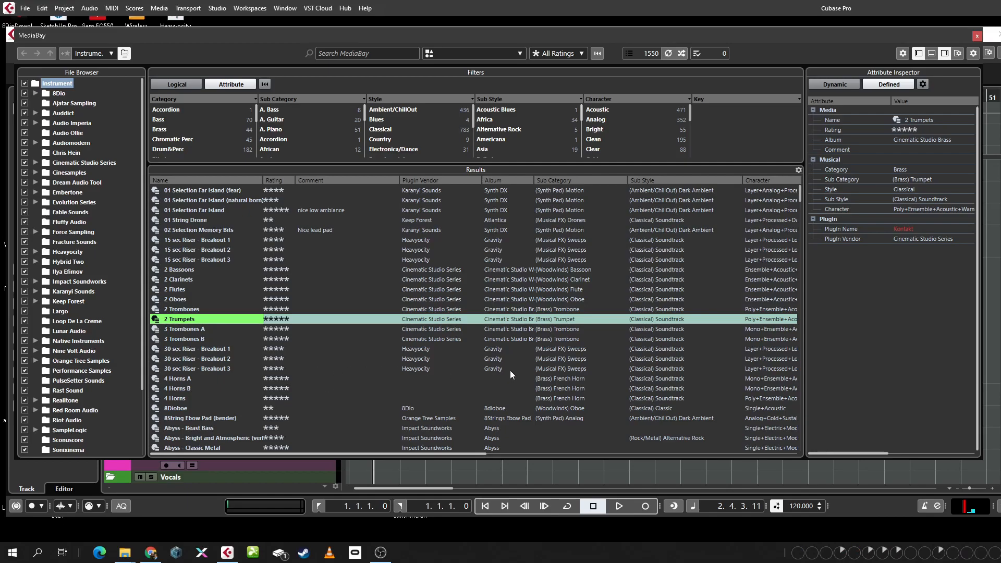
Set the plugin vendor of the 4 Horns A, 4 Horns B and 4 Horns presets to Cinematic Studio Series and their album to Cinematic Studio Brass.
scroll(357, 362, "down", 2)
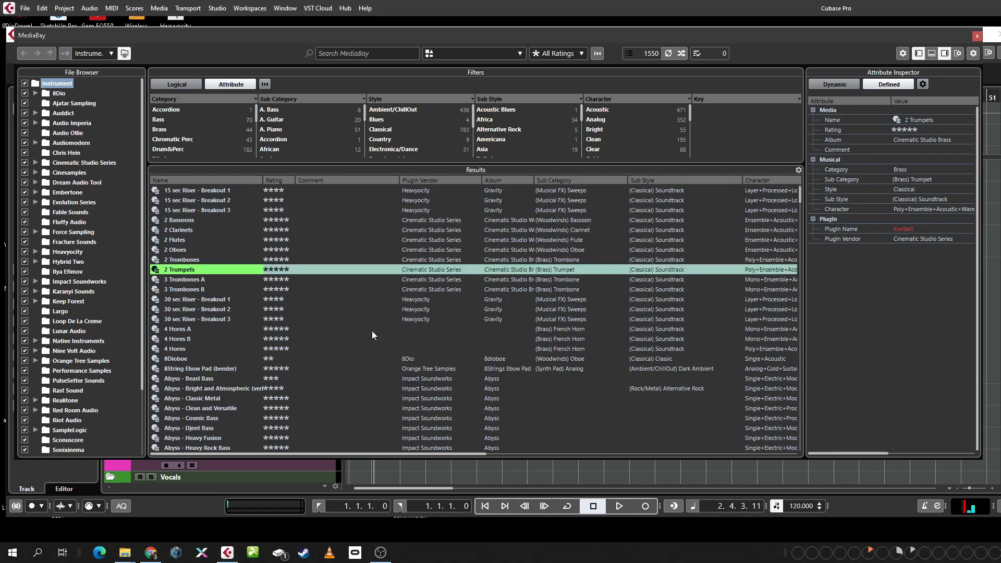
left_click(176, 329)
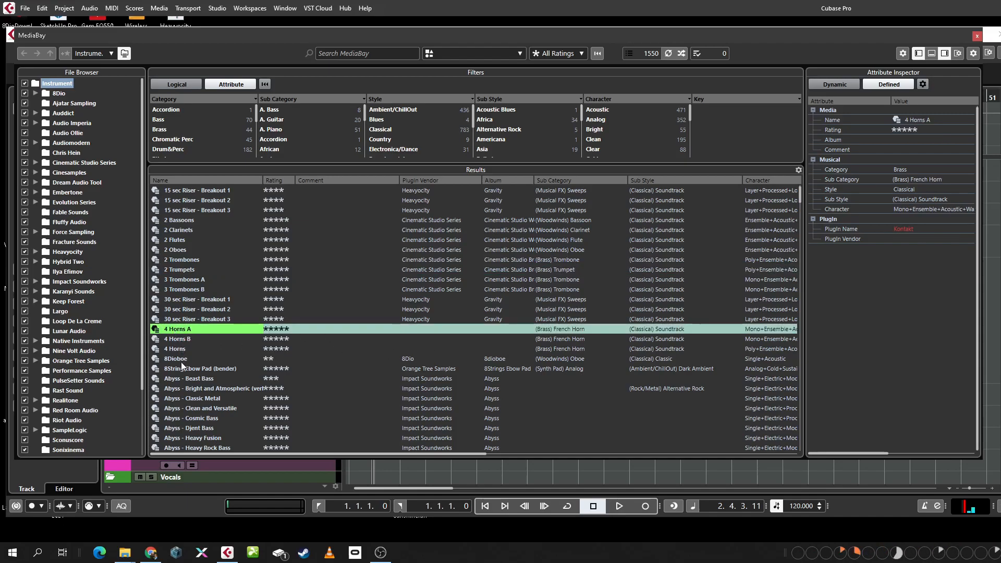
left_click(181, 352, "shift")
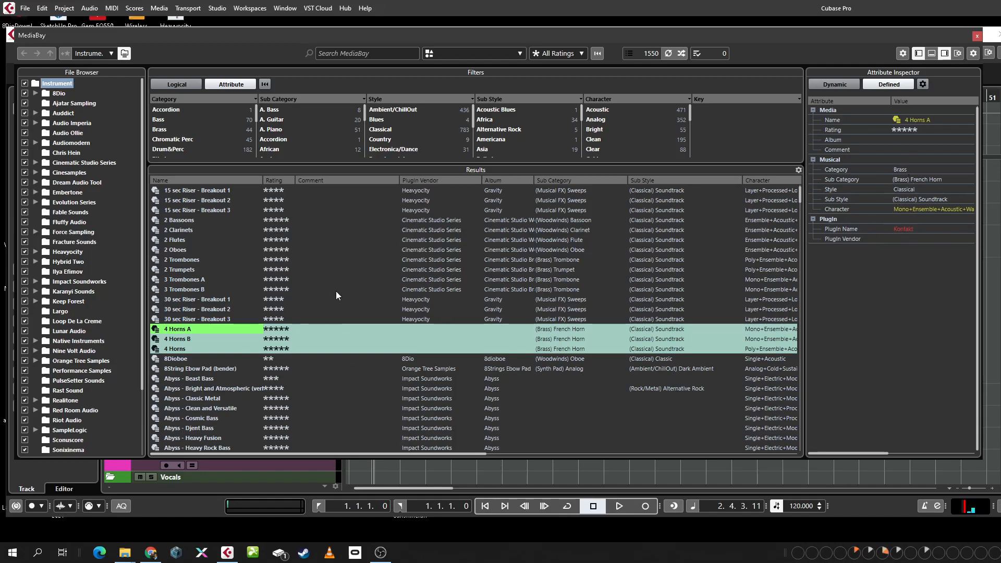
left_click(431, 329)
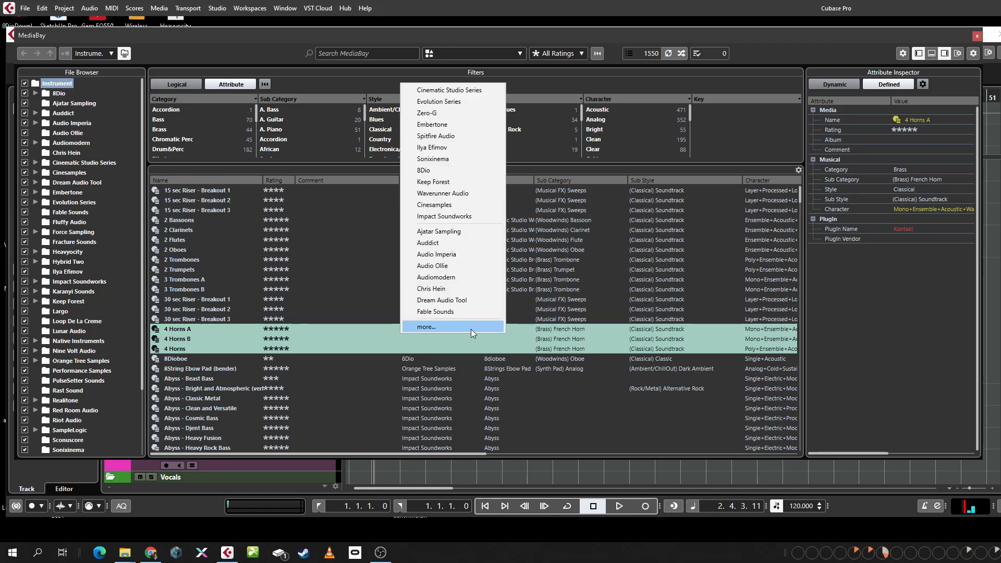
left_click(448, 90)
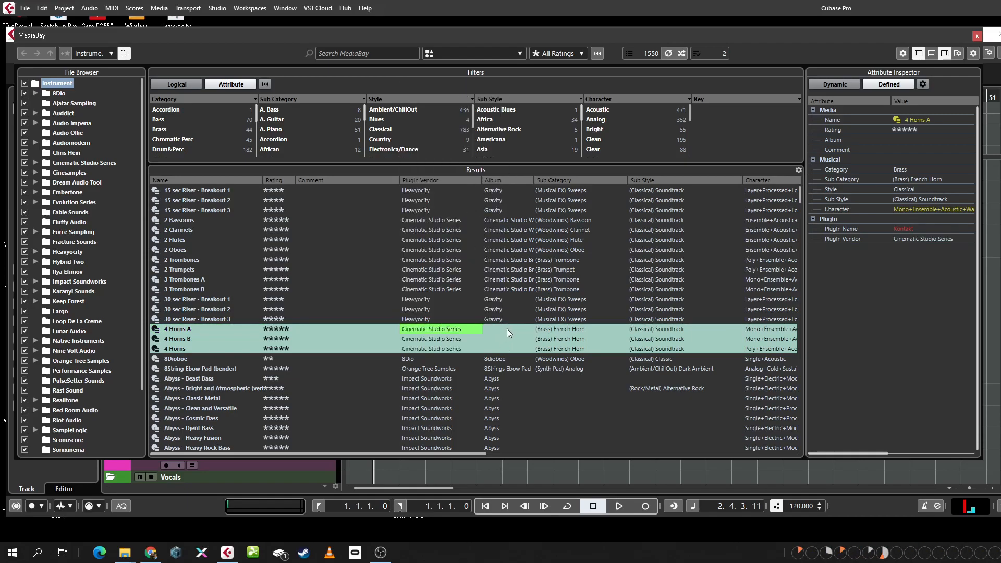
left_click(507, 328)
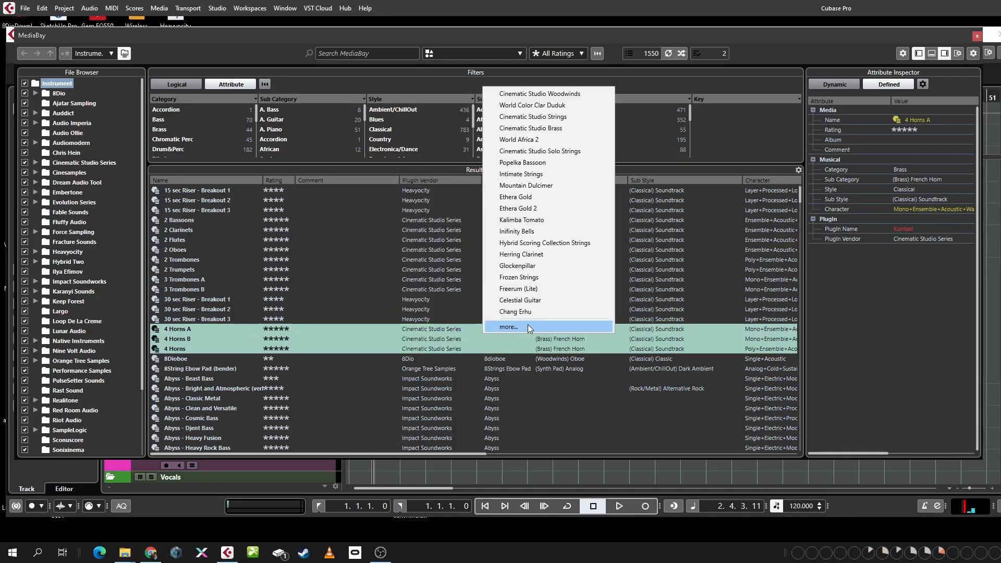
left_click(549, 129)
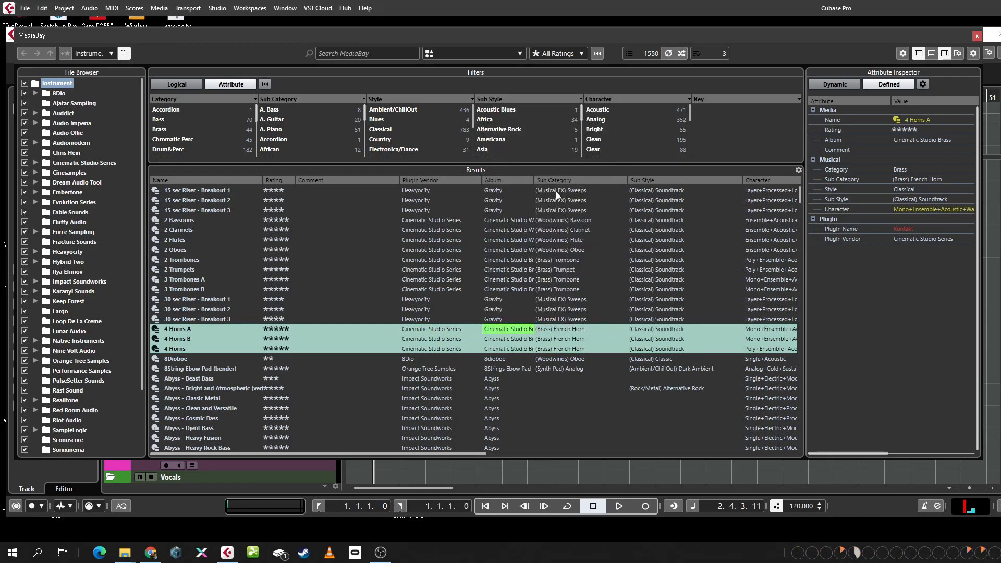
Browse the preset results list and check the album value of the selected horn presets in the Attribute Inspector.
scroll(509, 368, "down", 15)
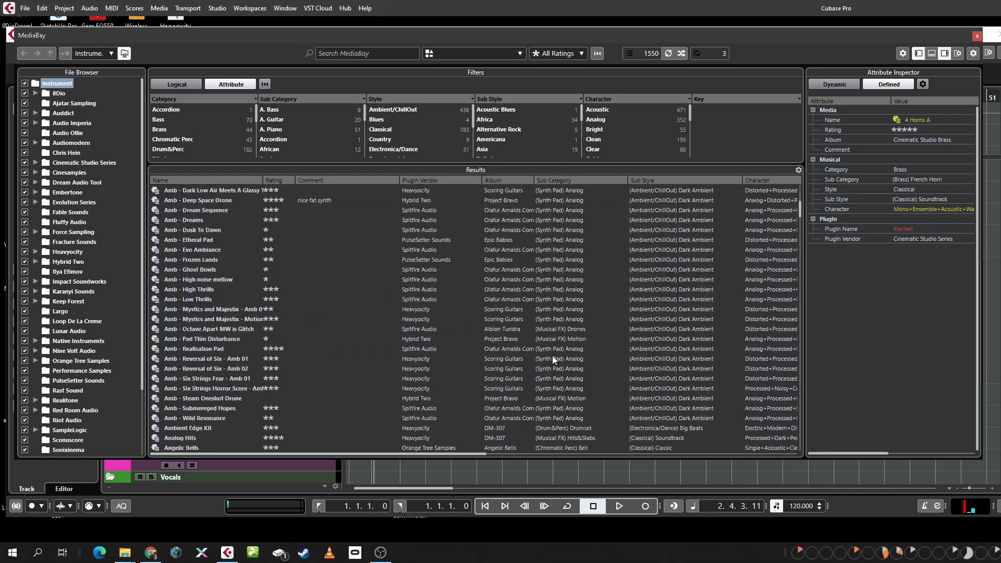
left_click(956, 140)
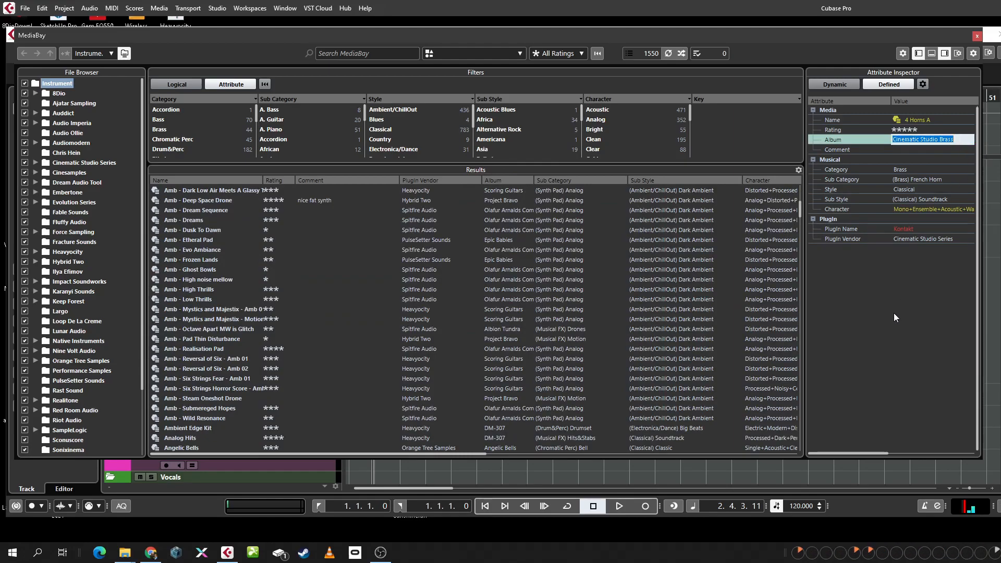
key("Return")
scroll(604, 311, "down", 6)
scroll(603, 312, "up", 10)
scroll(449, 287, "down", 8)
scroll(487, 320, "up", 8)
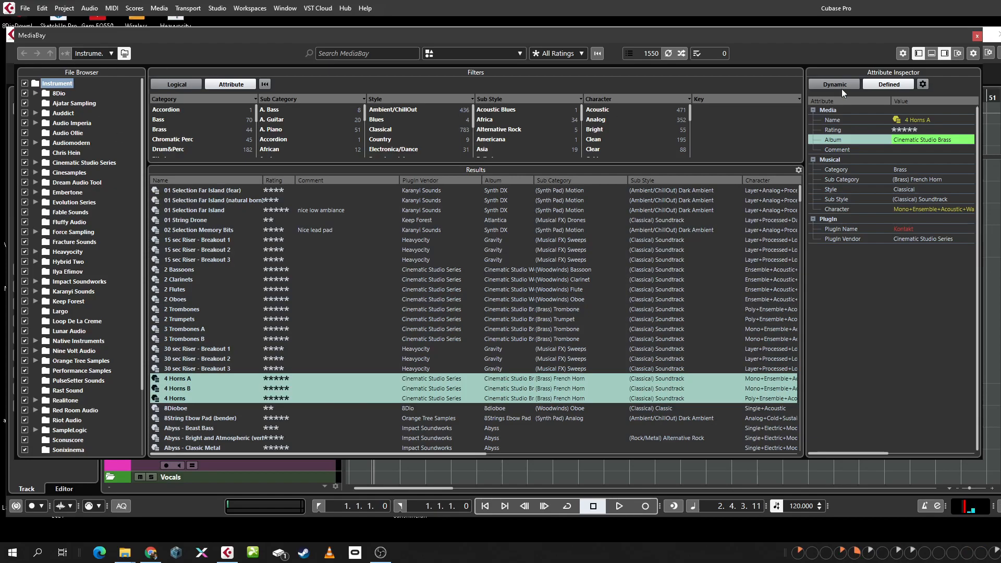
Turn off the Show Only Selected Folder option in the MediaBay settings and widen the File Browser.
left_click(903, 53)
left_click(918, 122)
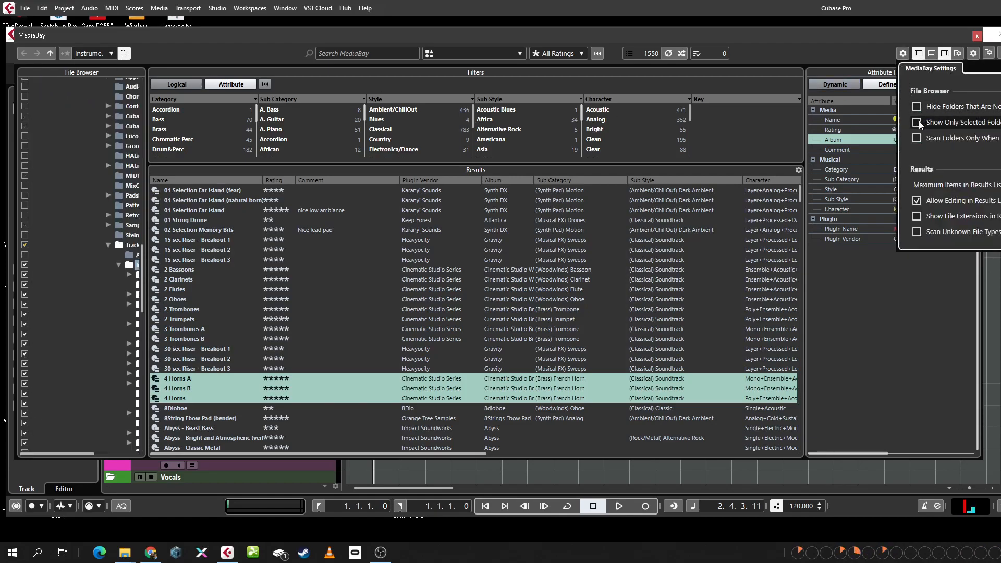
left_click(902, 53)
left_click_drag(146, 137, 208, 137)
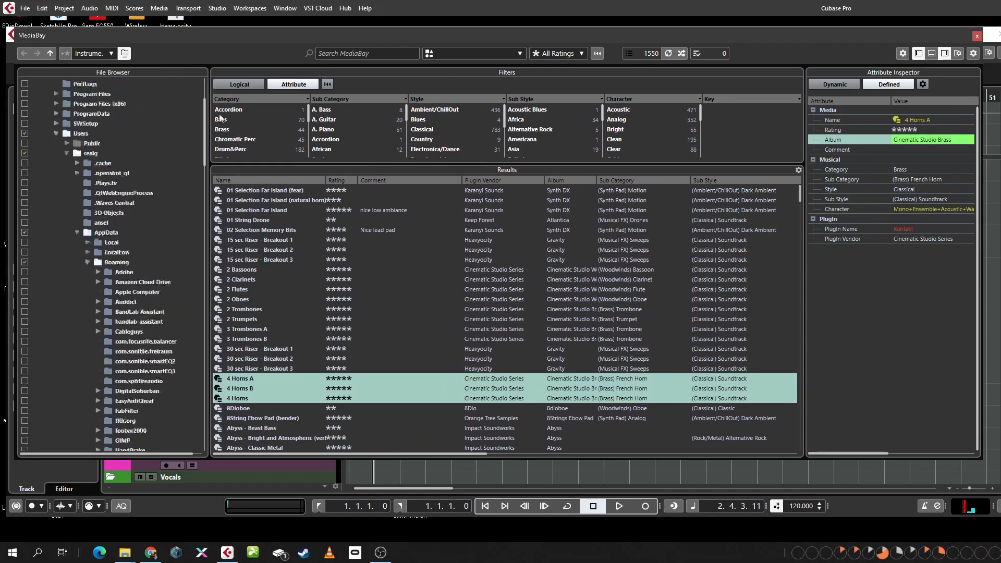
List the contents of All Media and examine the results, including their media type, content set and path columns.
scroll(96, 84, "up", 5)
left_click(45, 83)
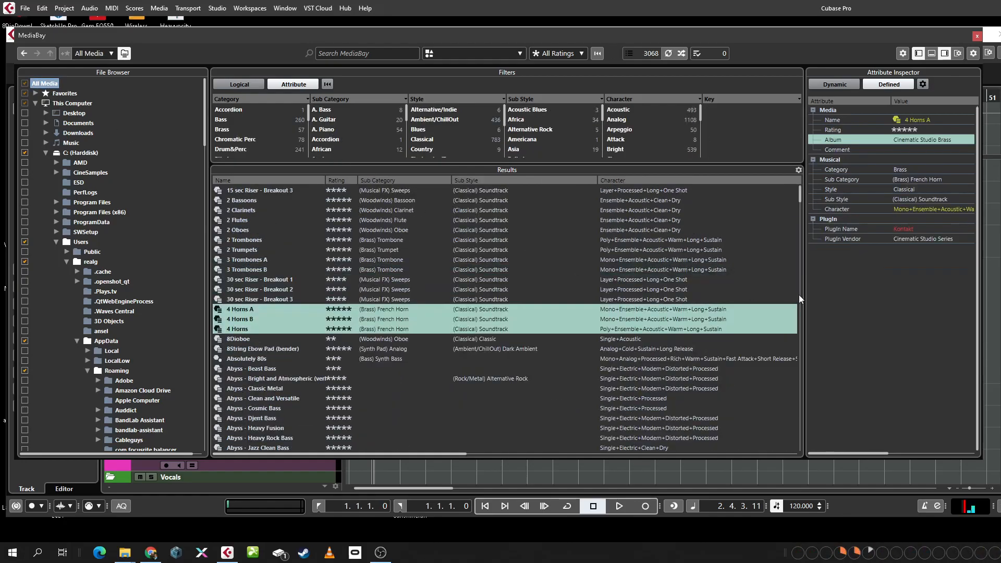
left_click_drag(800, 194, 797, 428)
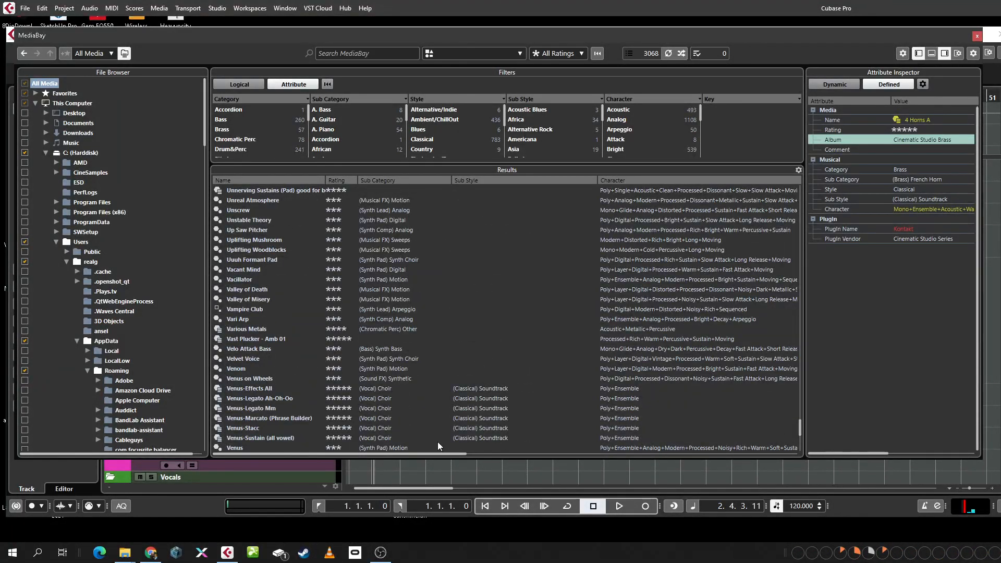
scroll(269, 284, "down", 2)
scroll(272, 293, "up", 2)
left_click_drag(390, 456, 621, 485)
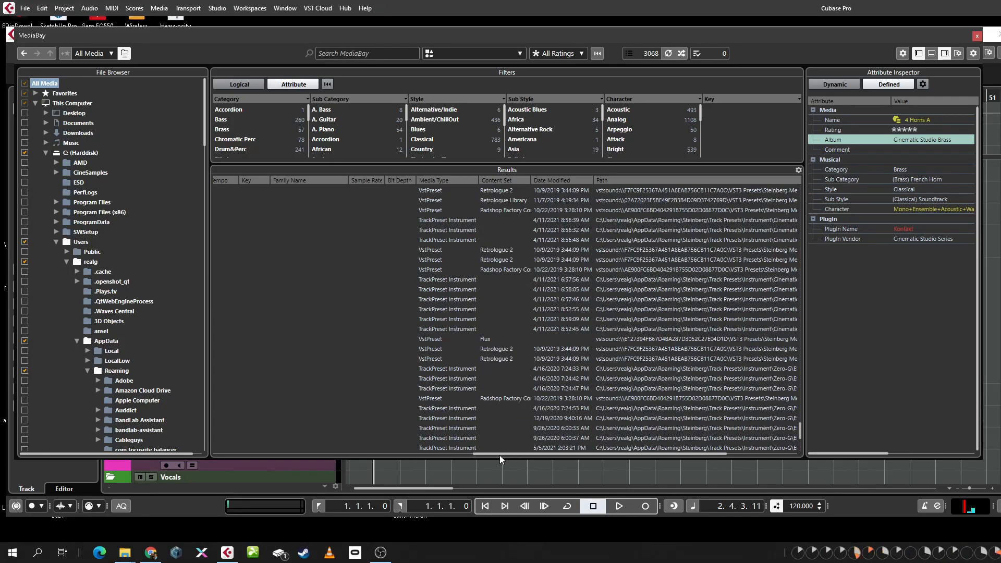
left_click_drag(485, 455, 205, 328)
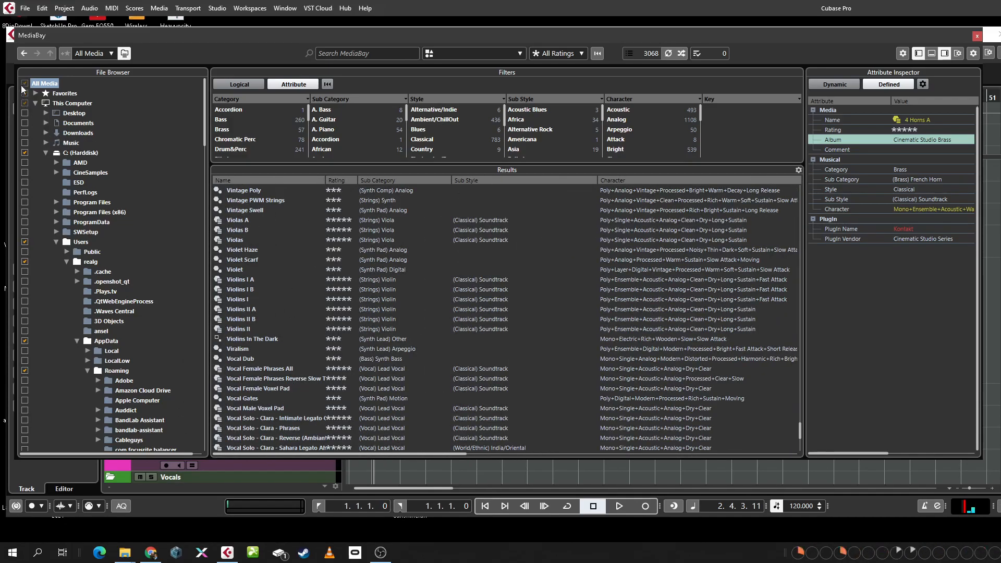
Exclude the whole C: drive from the MediaBay scan and remove its entries from the database.
left_click(25, 153)
left_click(24, 153)
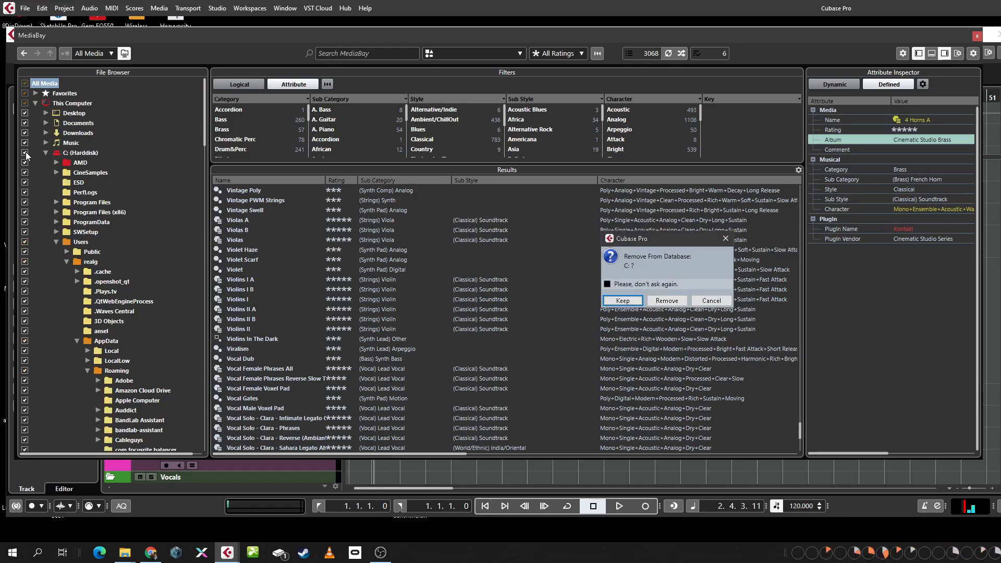
left_click(658, 301)
Find the Instrument folder under Steinberg's Track Presets in the File Browser, select it and include it in the scan.
scroll(73, 229, "down", 4)
scroll(74, 239, "down", 8)
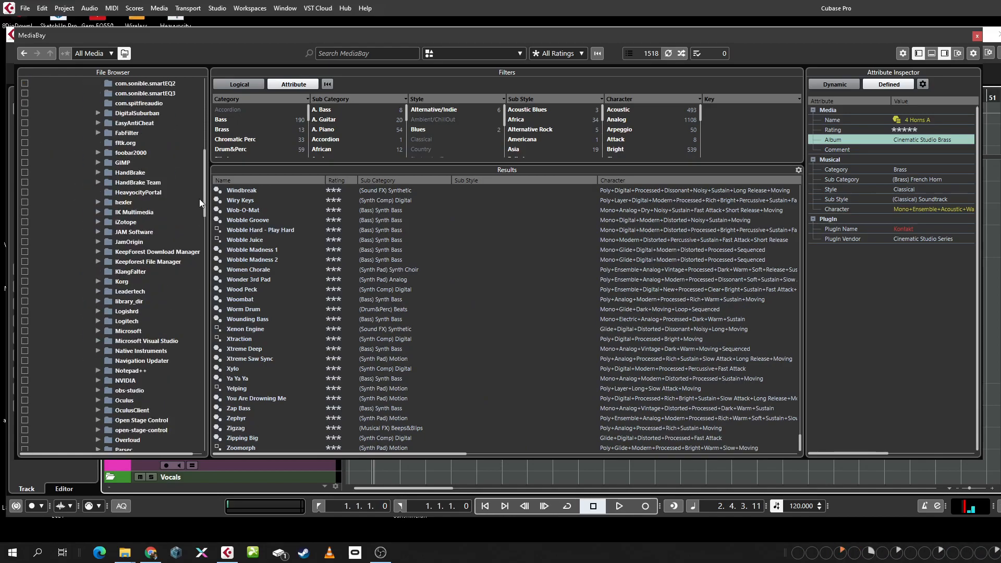
left_click_drag(204, 187, 205, 101)
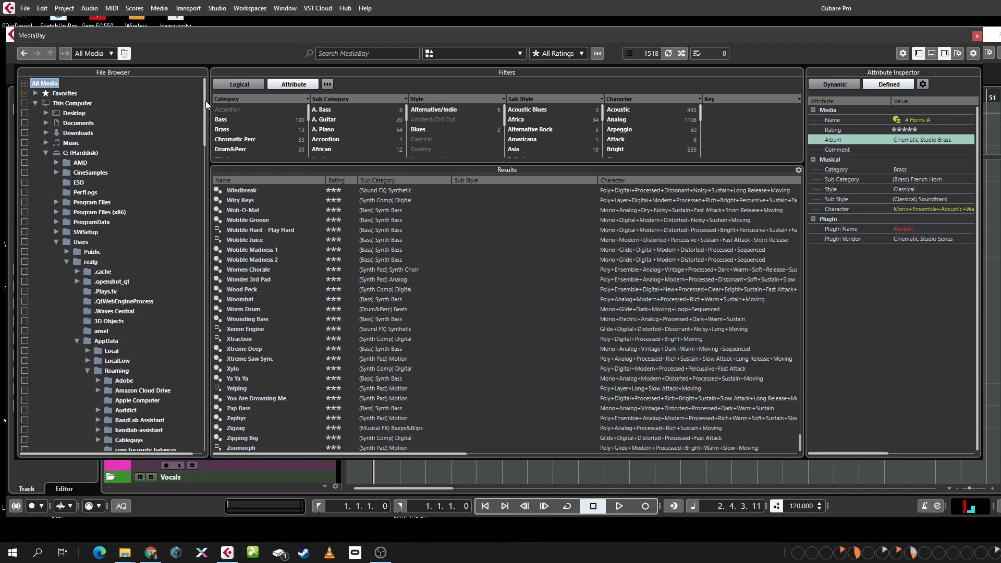
scroll(129, 304, "down", 20)
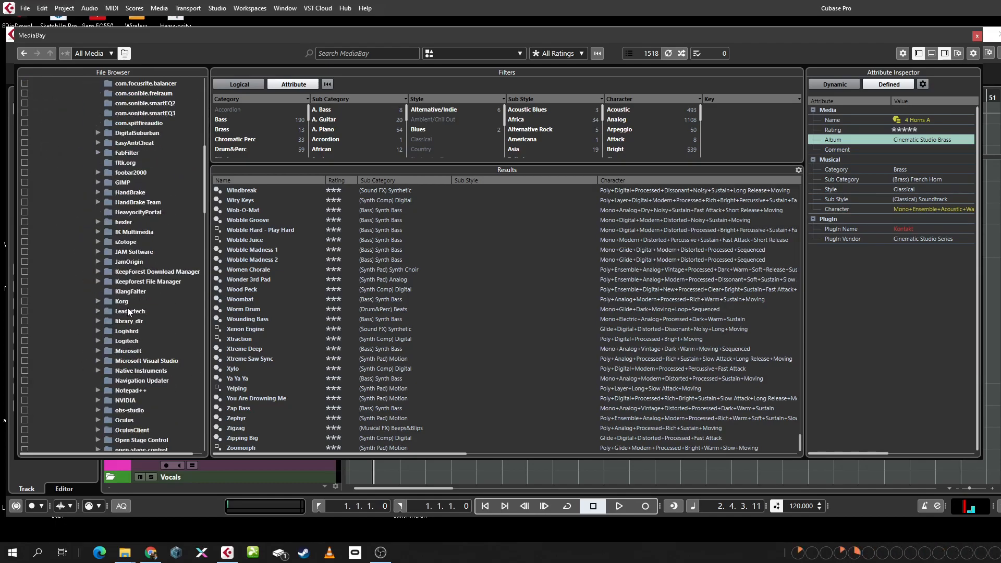
scroll(128, 310, "up", 3)
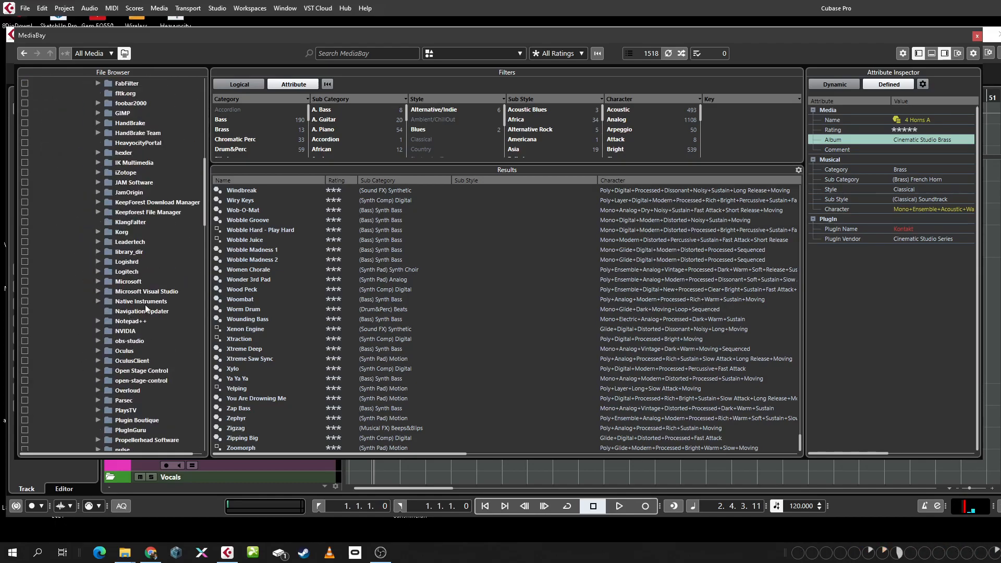
scroll(139, 214, "up", 3)
scroll(138, 214, "up", 12)
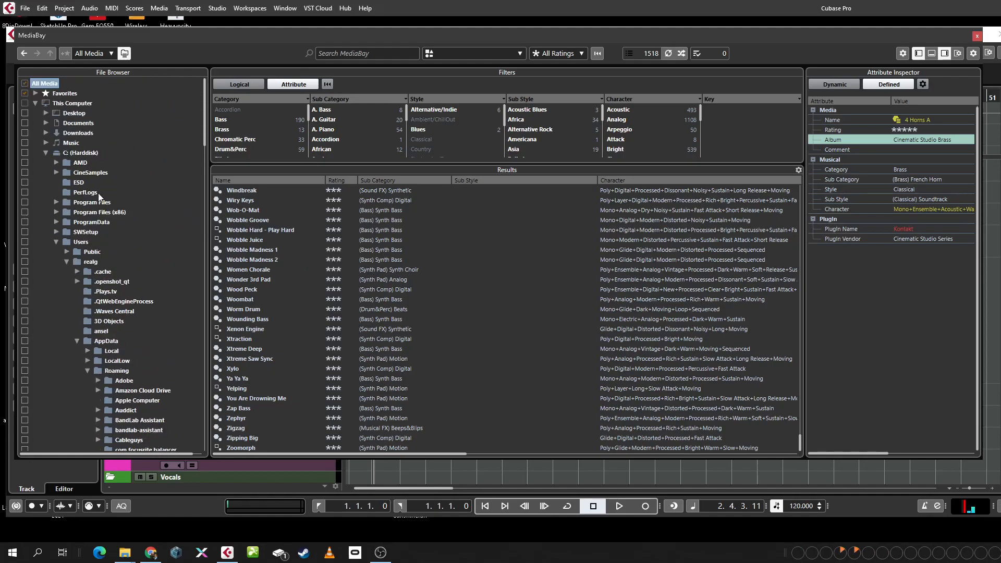
left_click_drag(204, 97, 204, 273)
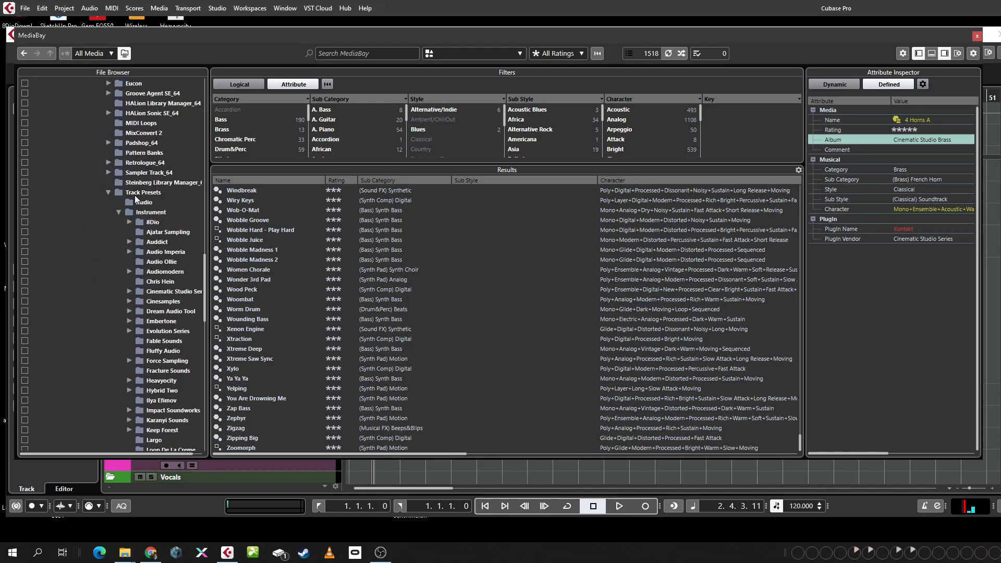
left_click(147, 213)
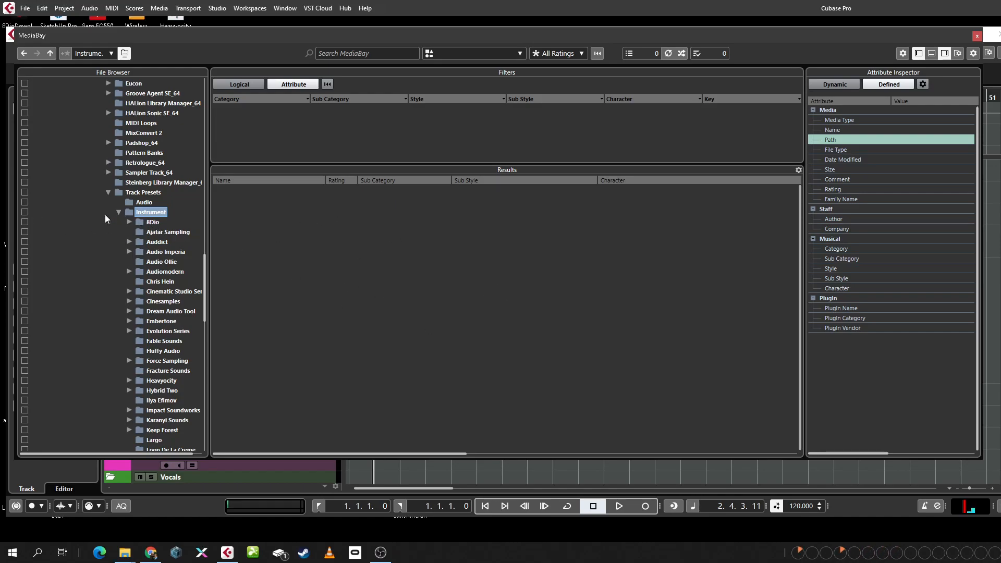
left_click(24, 212)
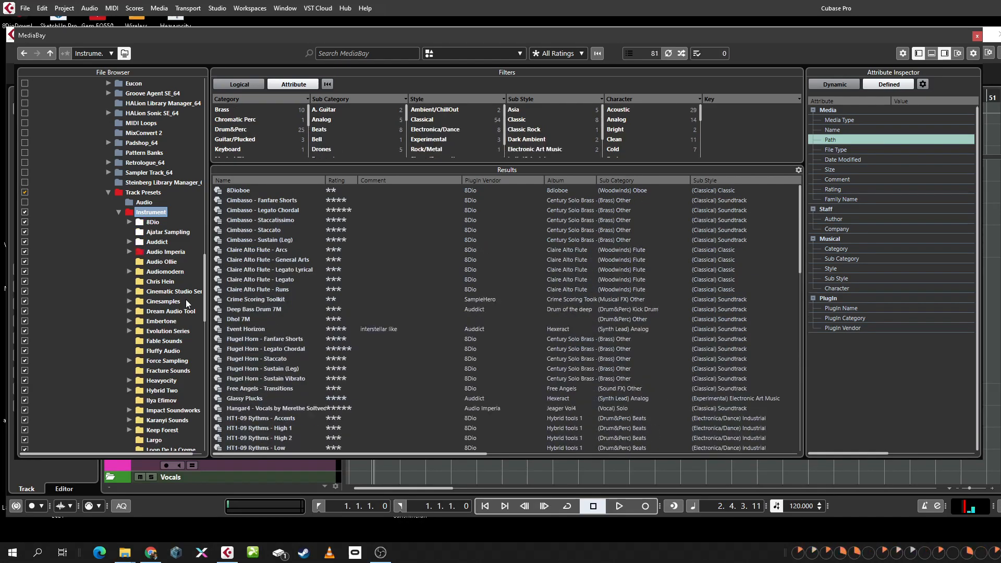
Check the Instrument folder's results with Deep Results off, browsing its vendor subfolders, and switch Deep Results back on.
left_click(125, 54)
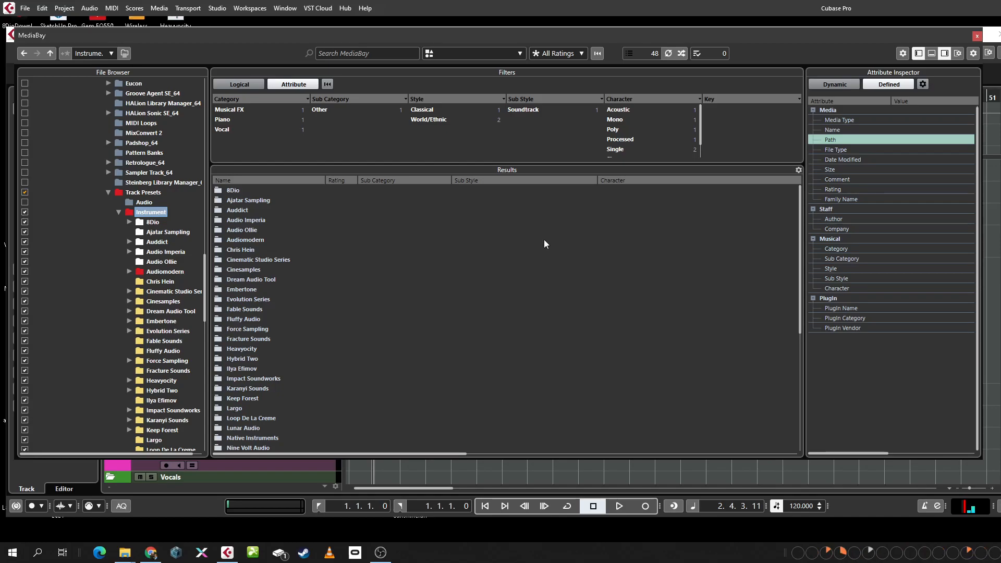
scroll(361, 308, "down", 5)
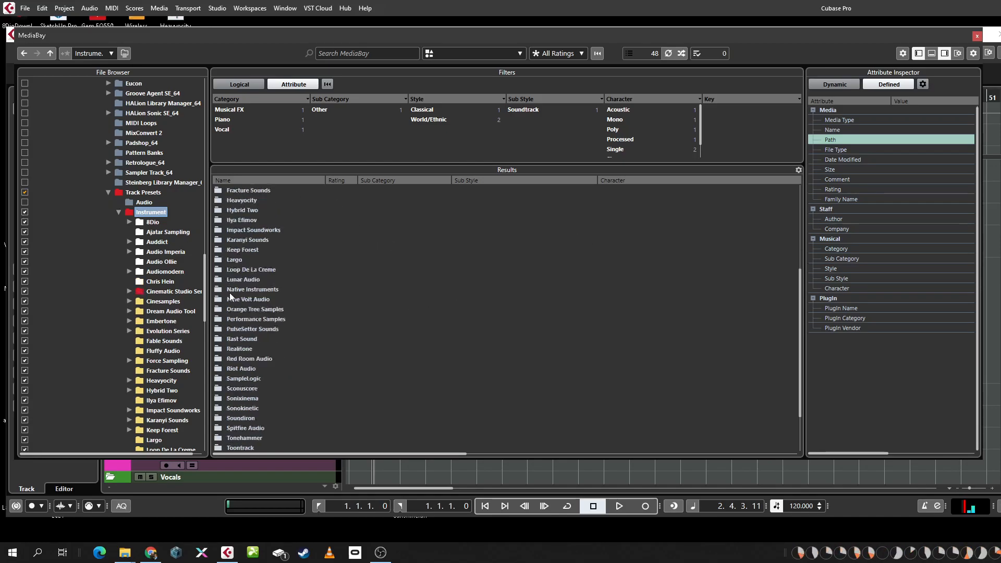
left_click(125, 53)
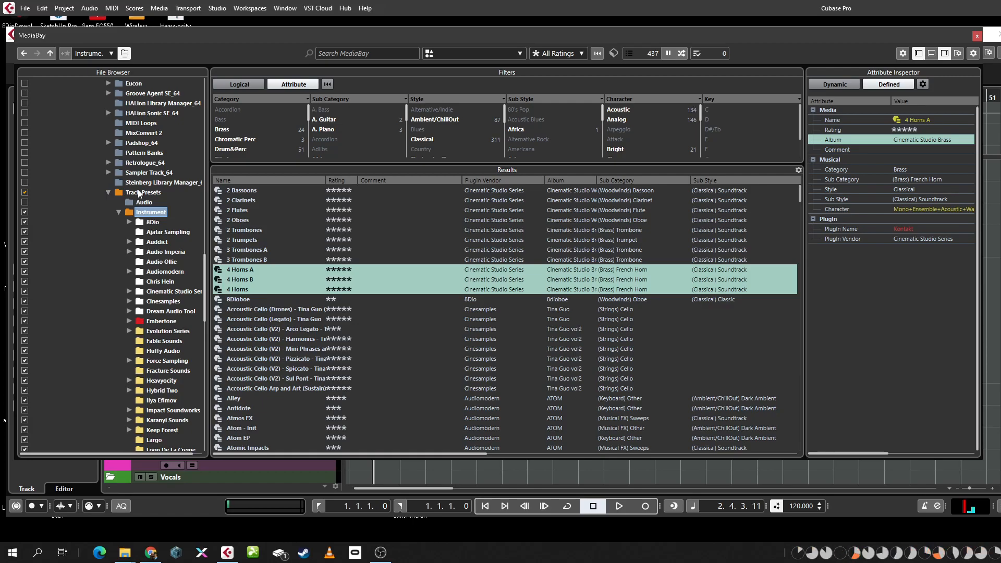
Review the folder tree around the Instrument folder and turn on Show Only Selected Folder in the MediaBay settings.
scroll(134, 190, "up", 15)
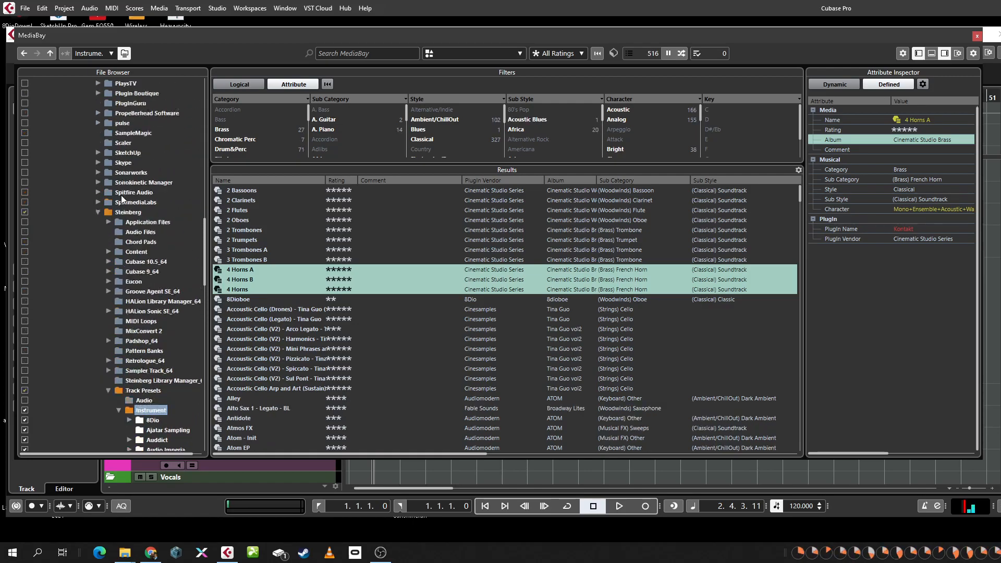
scroll(121, 195, "up", 13)
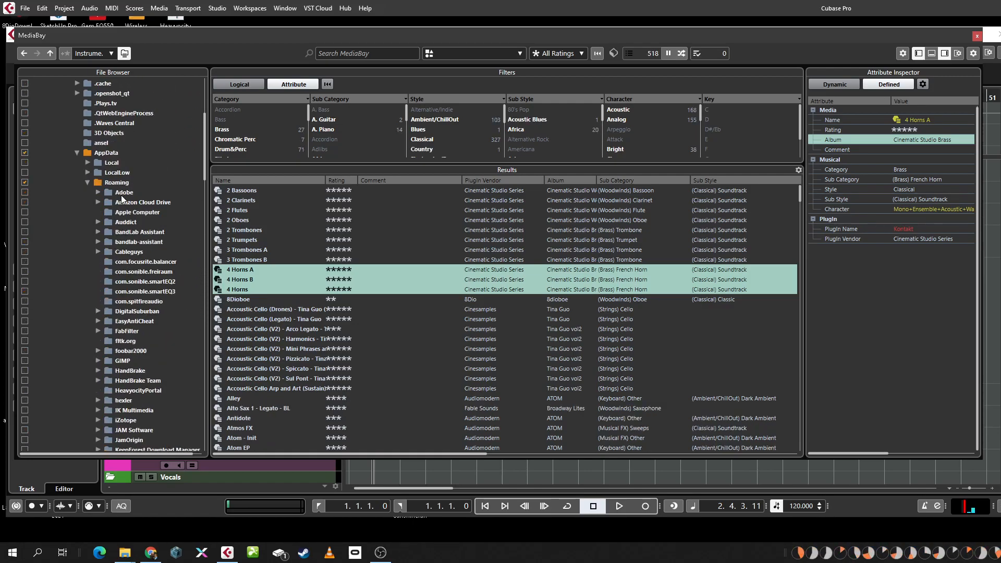
scroll(101, 155, "up", 5)
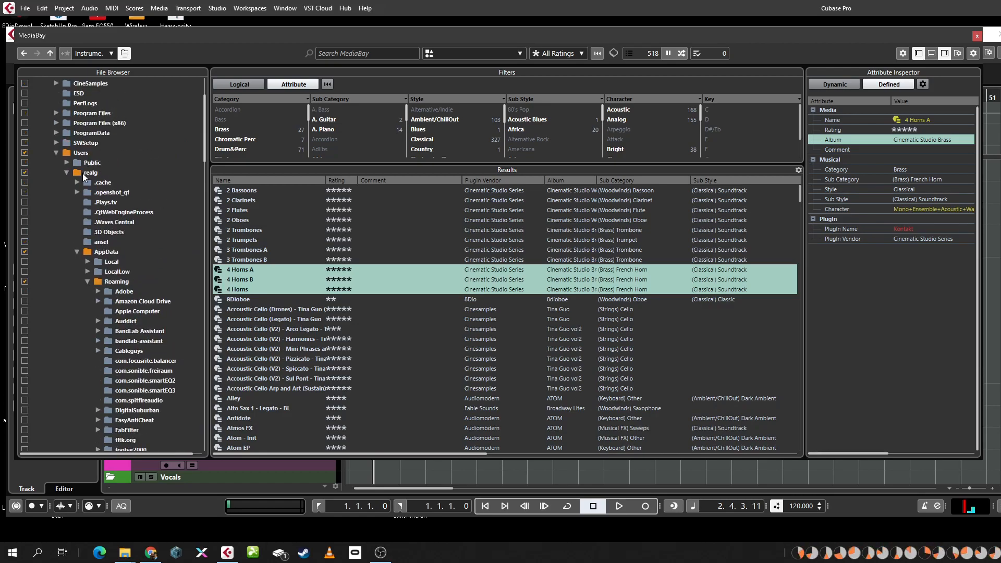
scroll(108, 292, "down", 18)
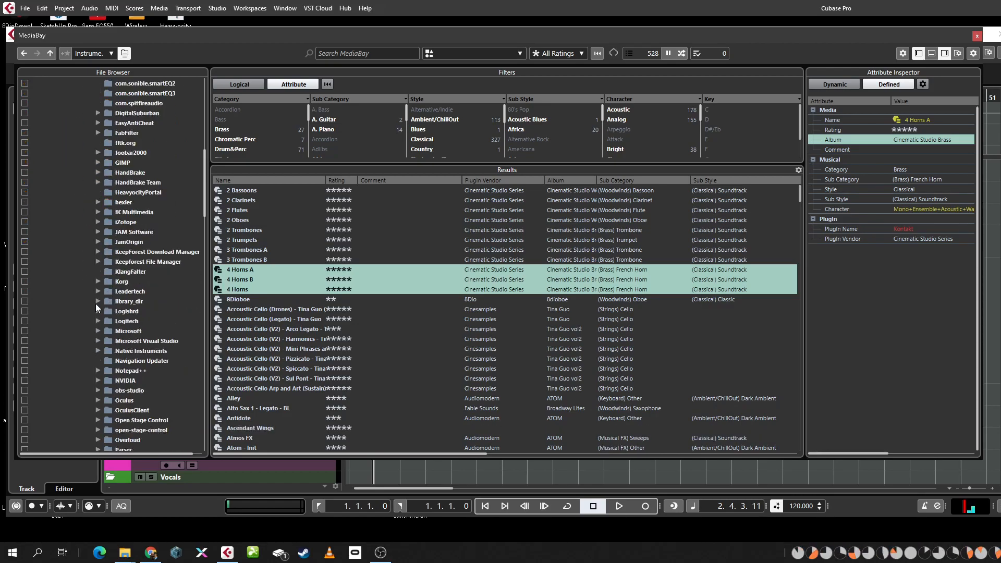
scroll(99, 308, "down", 15)
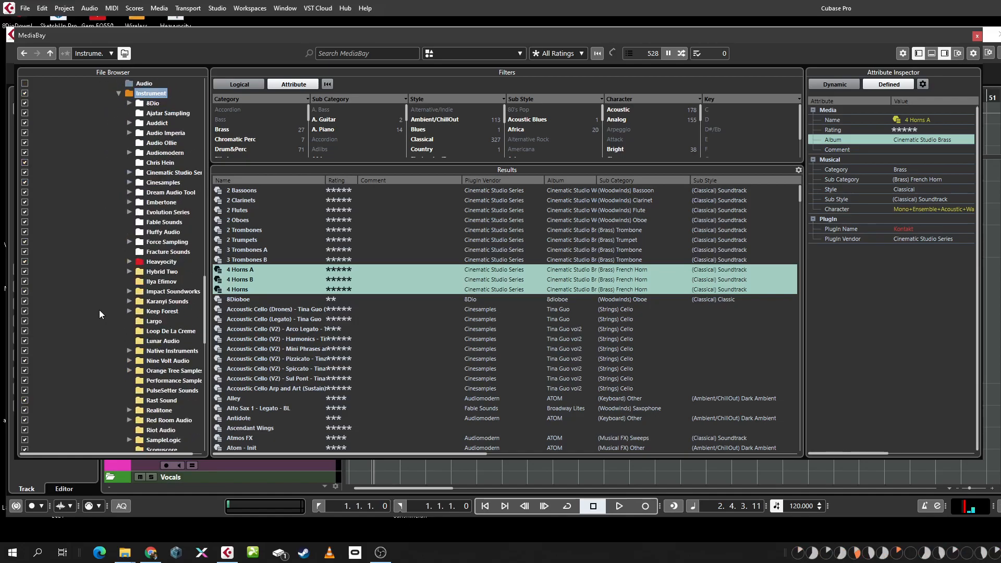
scroll(146, 208, "up", 1)
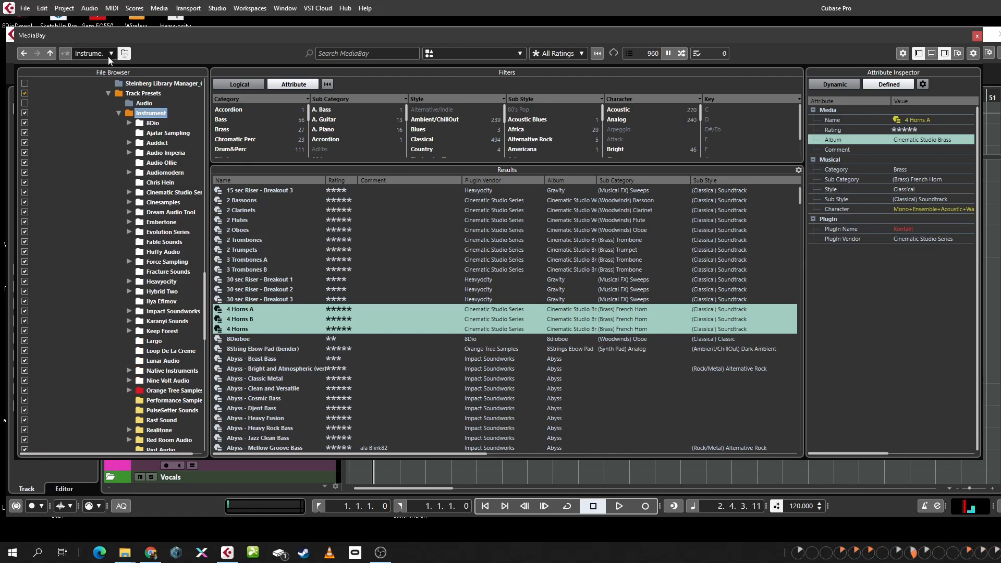
left_click(904, 53)
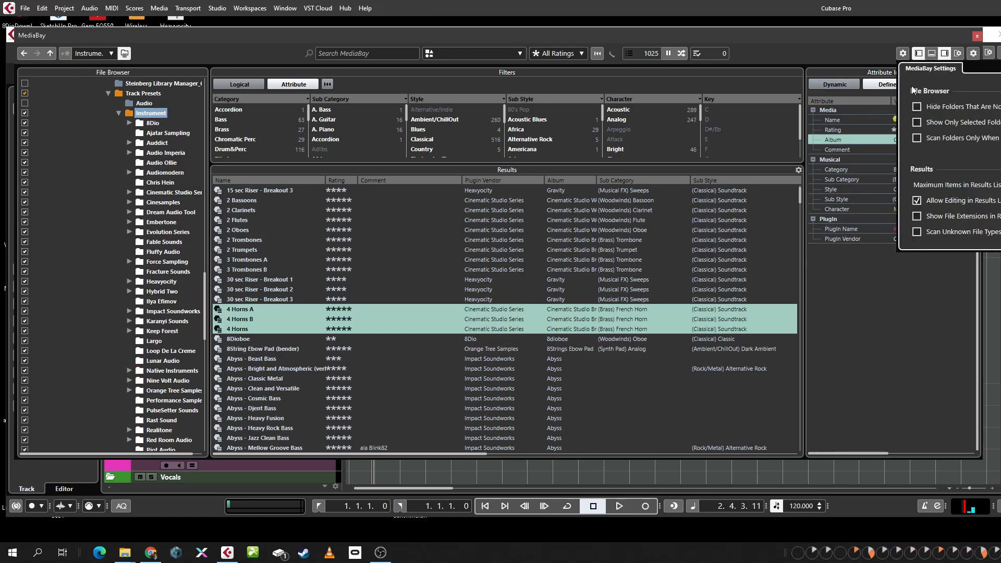
left_click(918, 123)
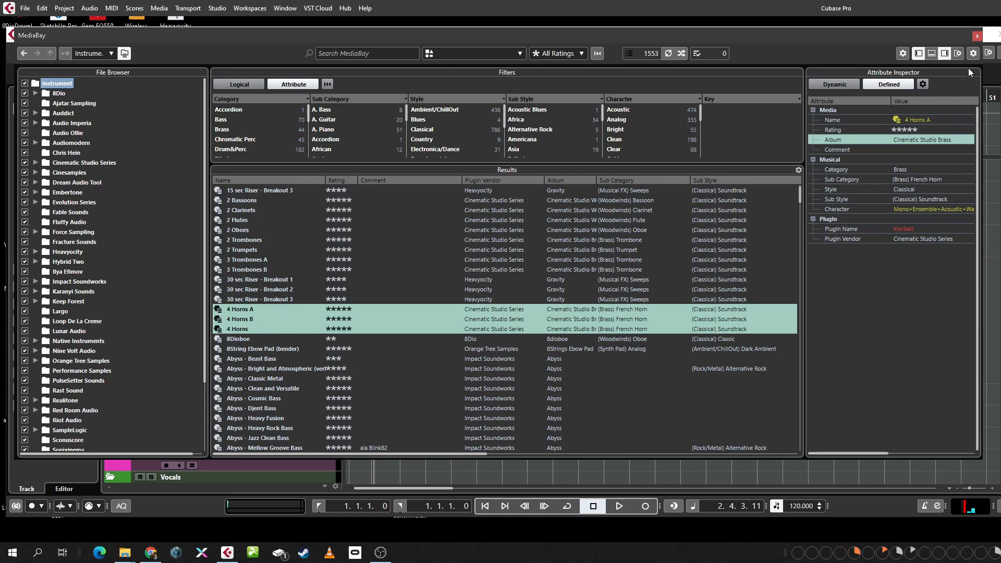
Narrow the MediaBay window and review the File Browser and Results options in the MediaBay settings.
left_click_drag(983, 72, 851, 80)
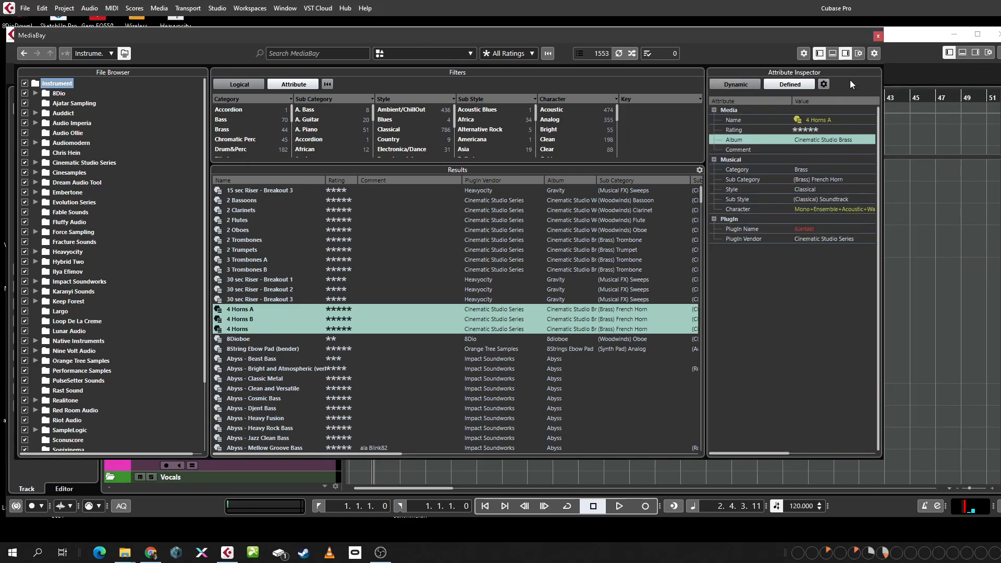
left_click(824, 84)
left_click(824, 85)
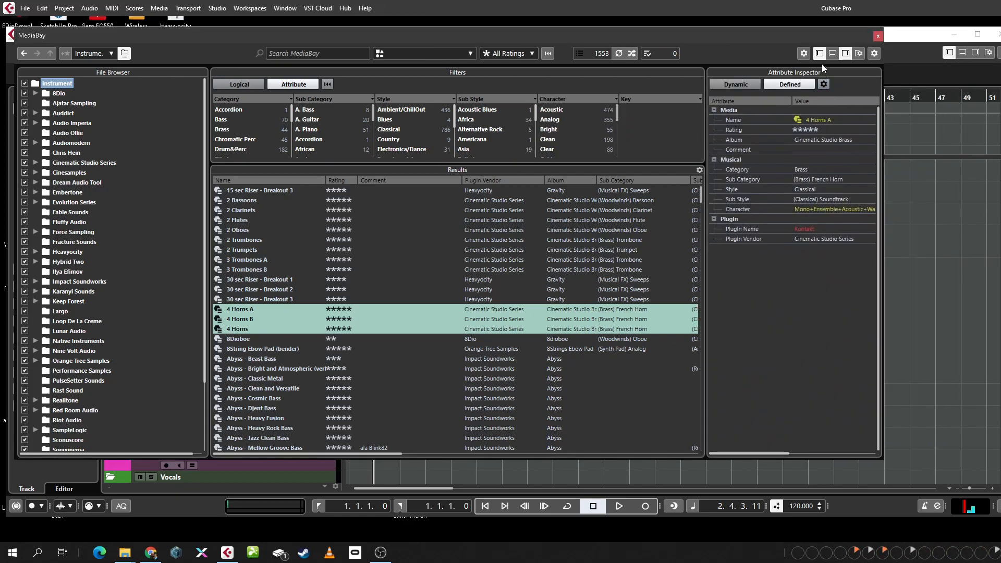
left_click(804, 53)
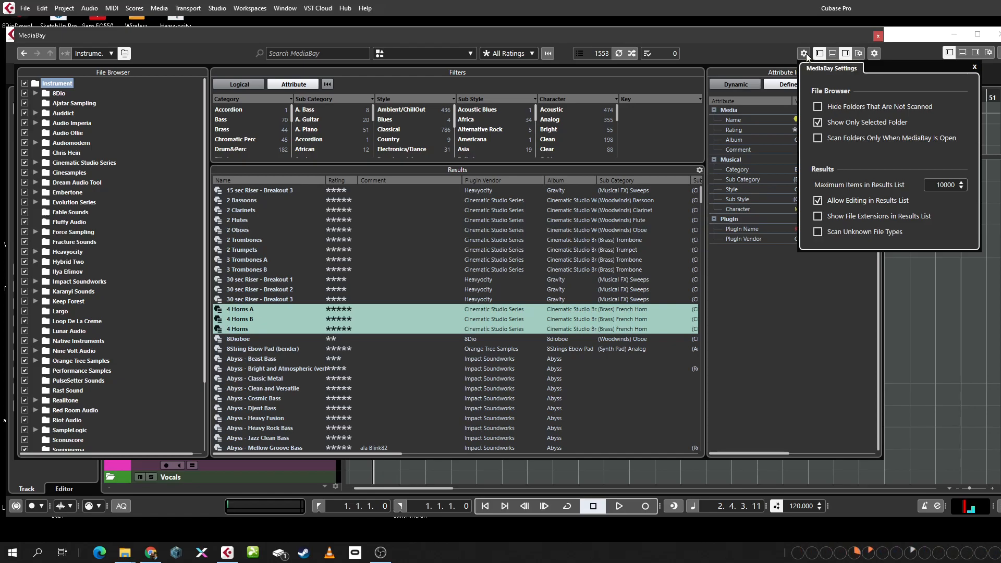
left_click(779, 270)
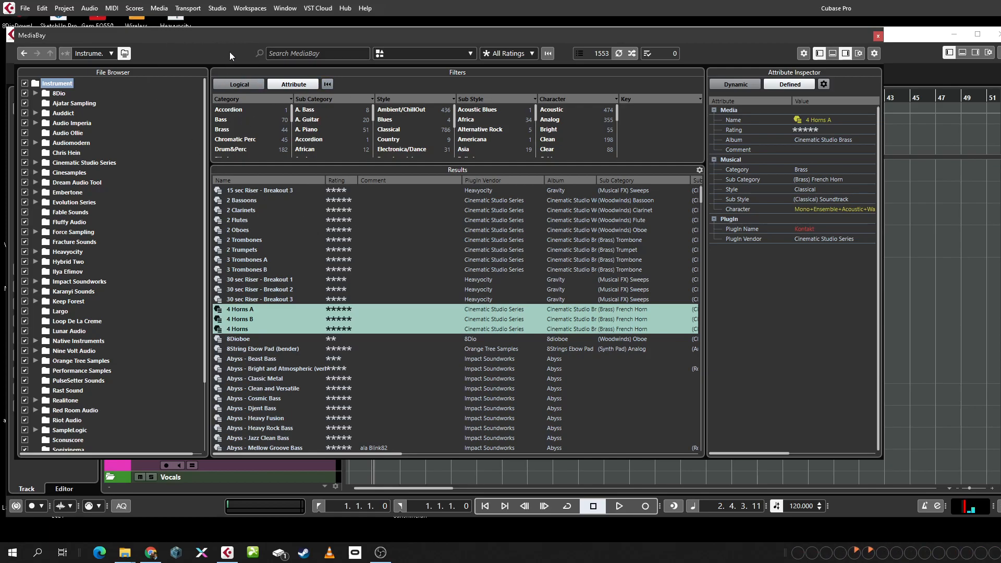
Close MediaBay, show the Previewer in the Choose Track Preset window's layout, and close that window without adding a track.
left_click(878, 36)
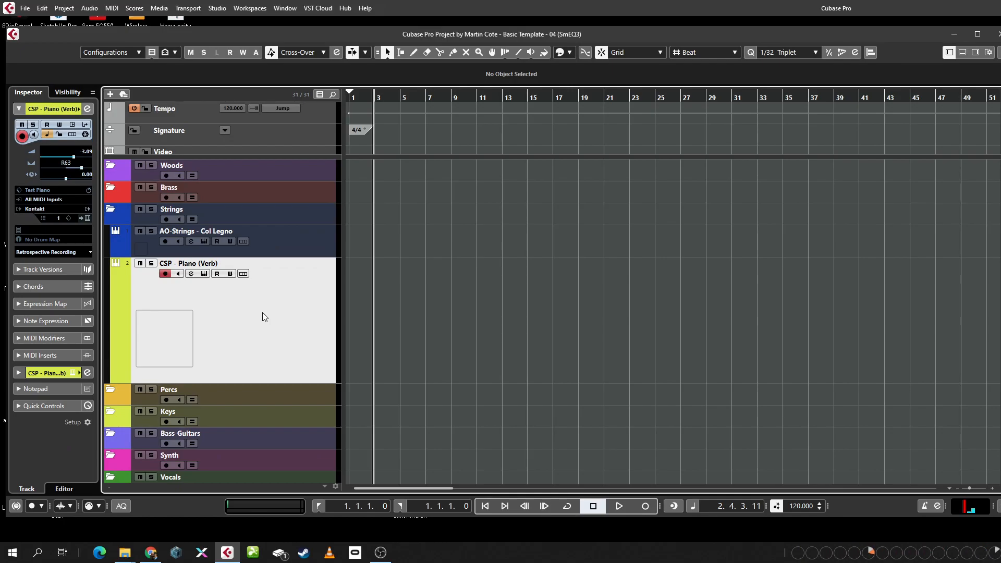
key("t")
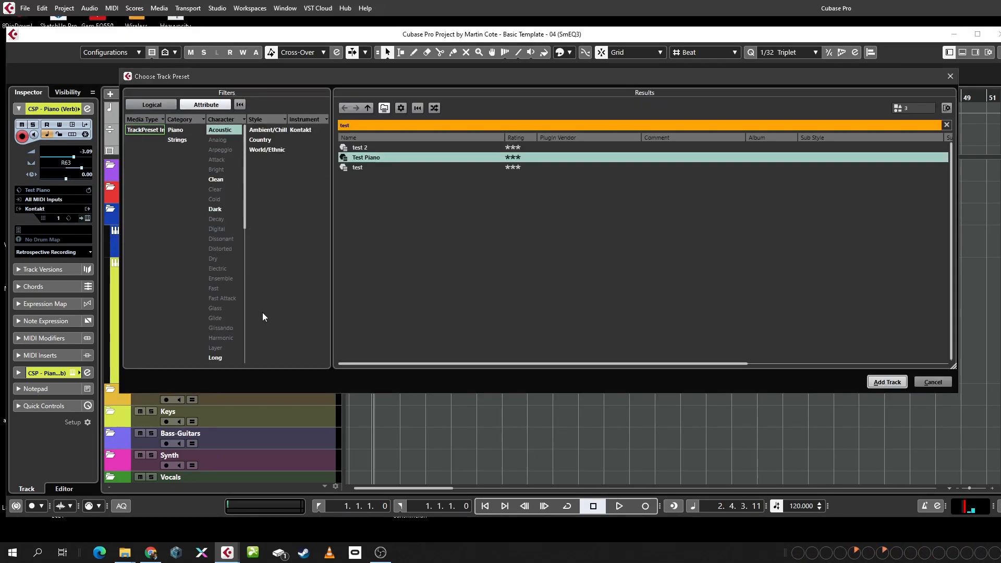
left_click(947, 108)
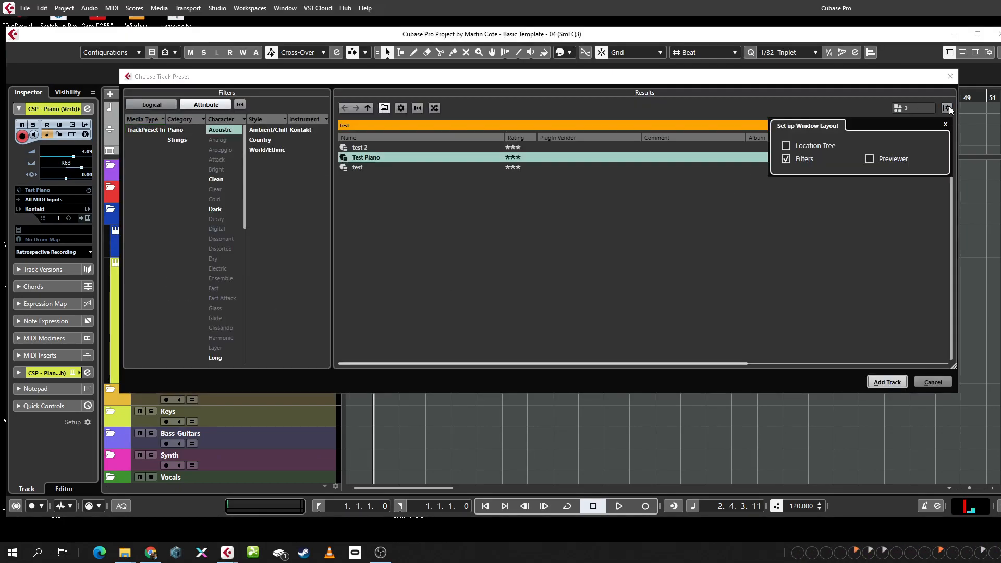
left_click(870, 159)
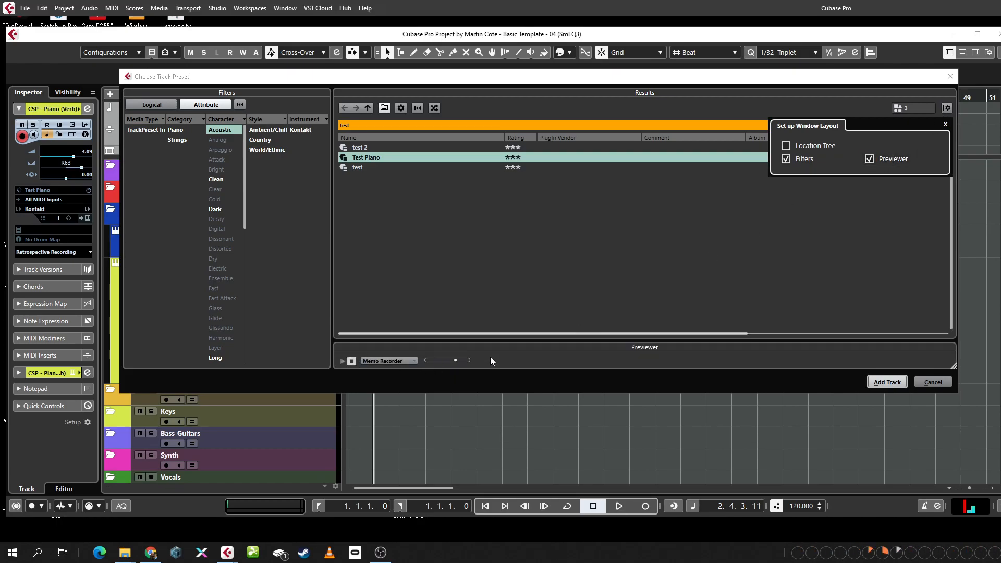
left_click(945, 124)
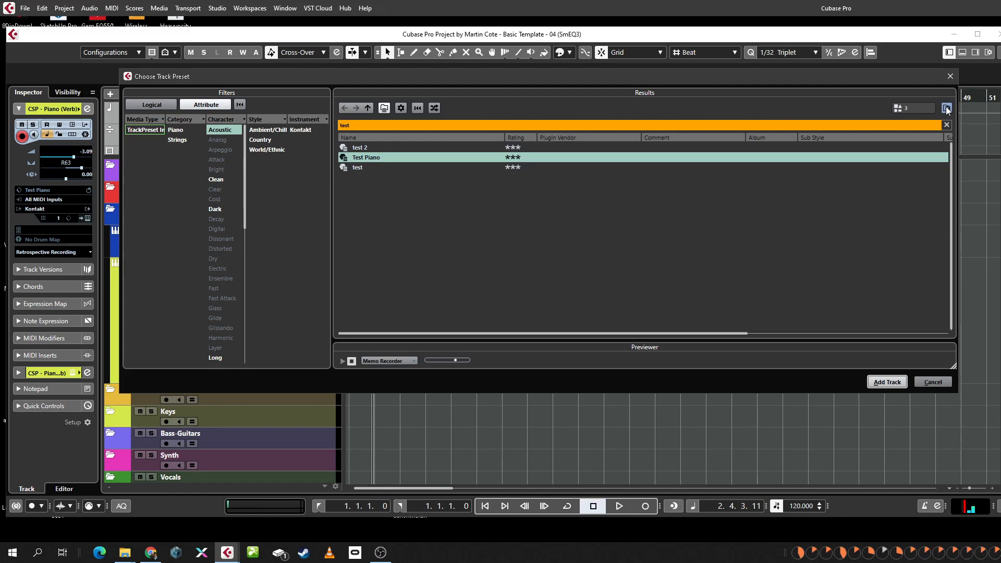
left_click(950, 76)
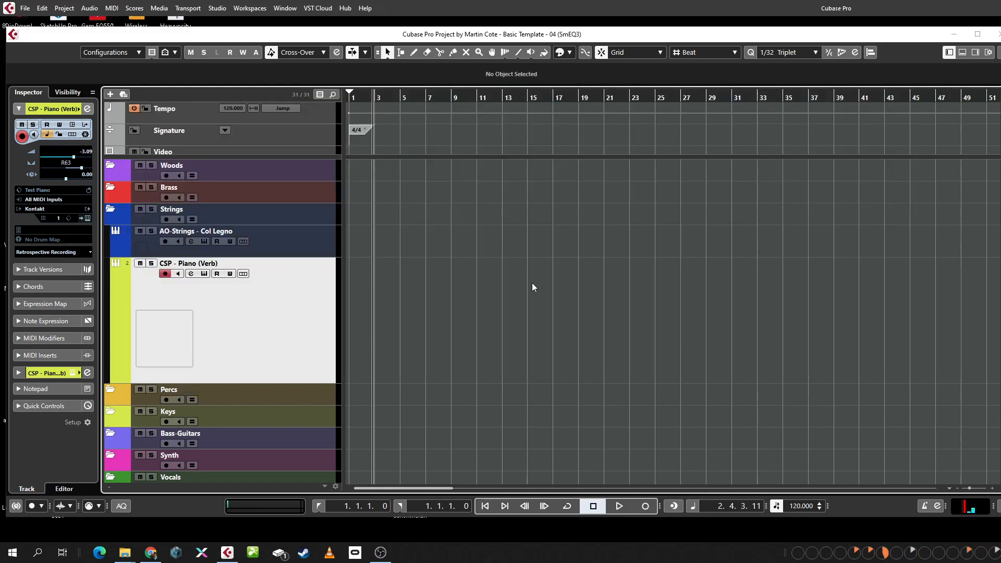
Reopen MediaBay with its Previewer shown and select the 2 Trumpets preset in the results.
key("F5")
left_click(834, 54)
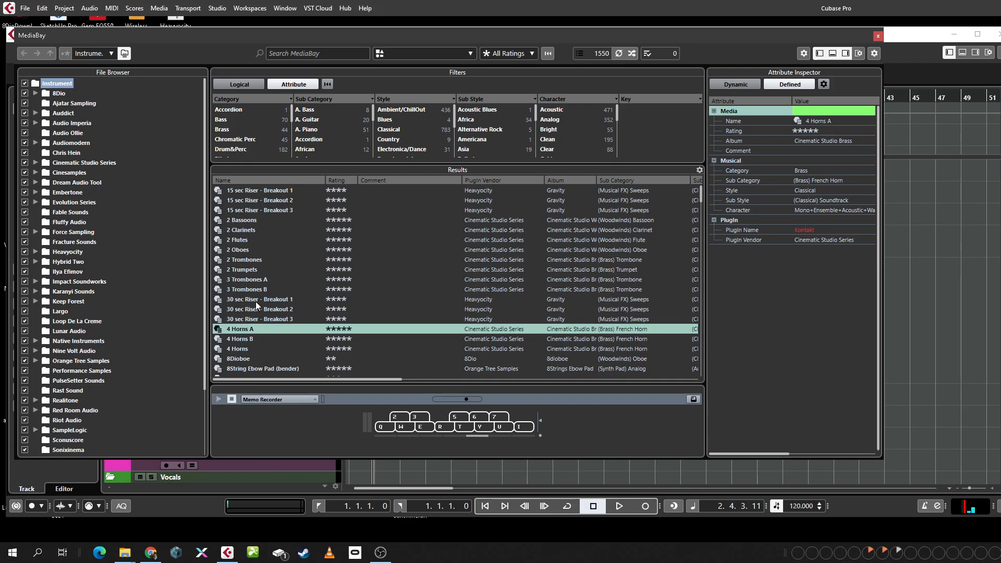
left_click(249, 269)
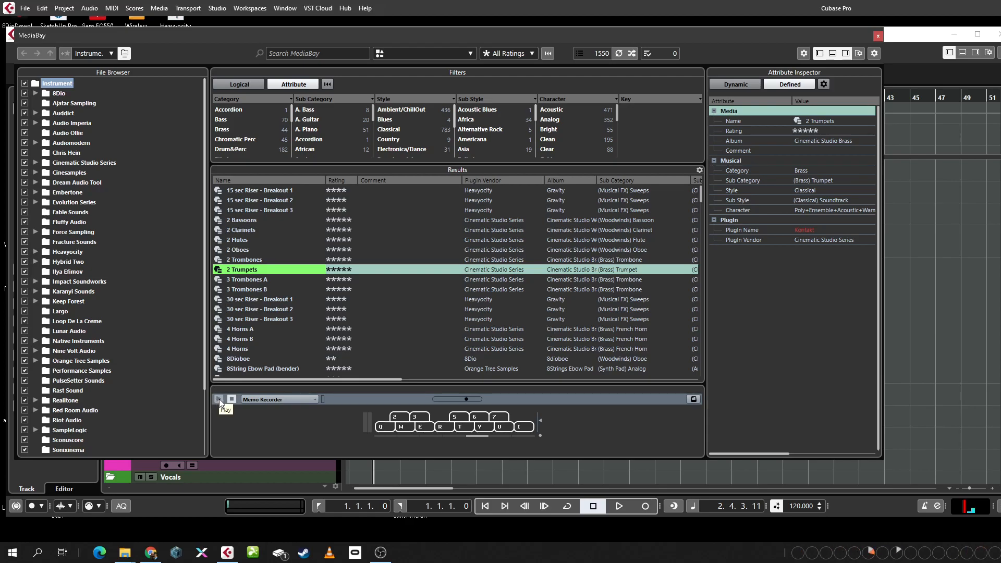
Audition the 2 Trumpets preset by playing notes on the Previewer's virtual keyboard, try its playback controls, and browse further presets.
left_click(391, 427)
left_click(443, 429)
left_click(409, 427)
left_click(392, 429)
left_click(385, 426)
left_click(403, 417)
left_click(380, 427)
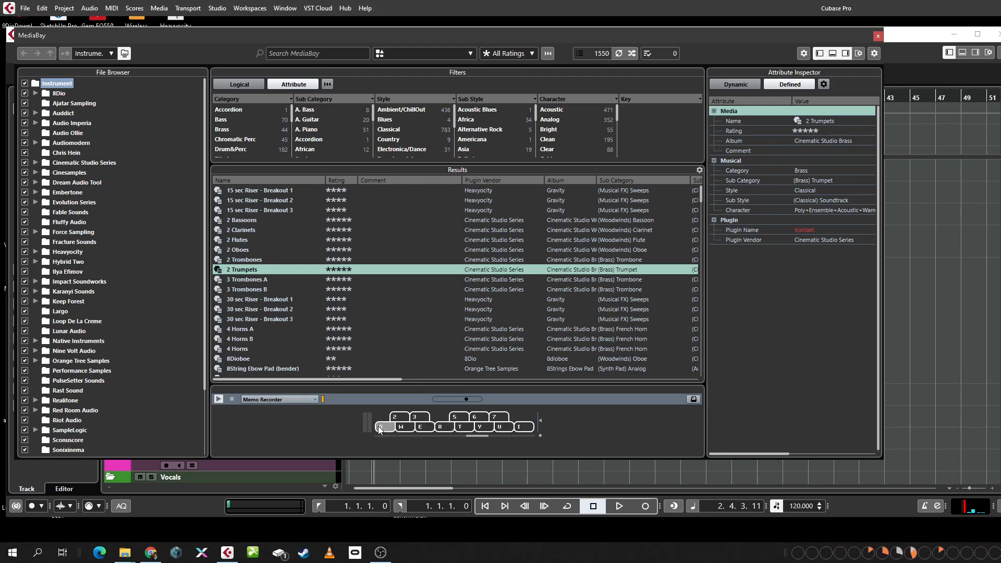
left_click(219, 399)
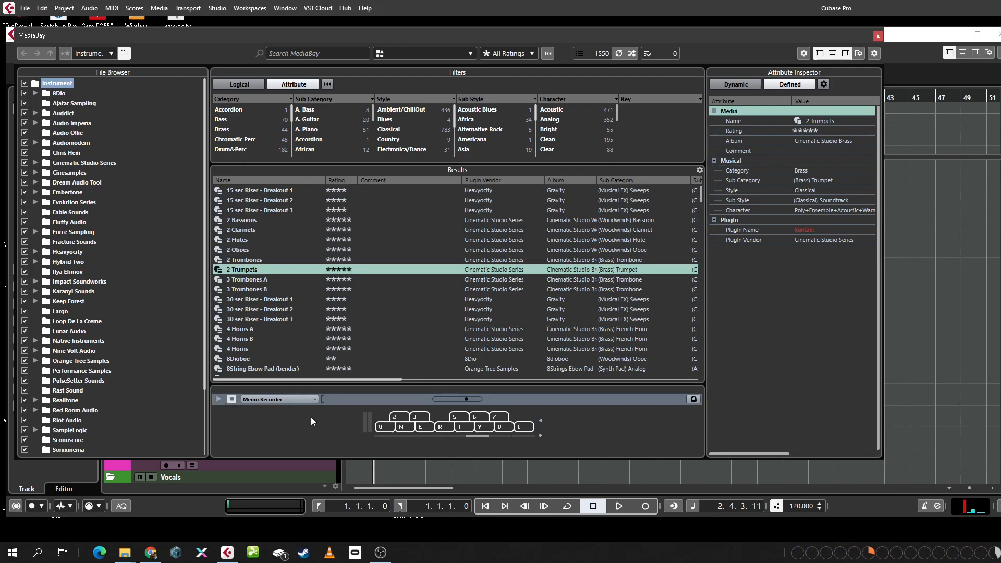
left_click(232, 399)
scroll(271, 276, "down", 5)
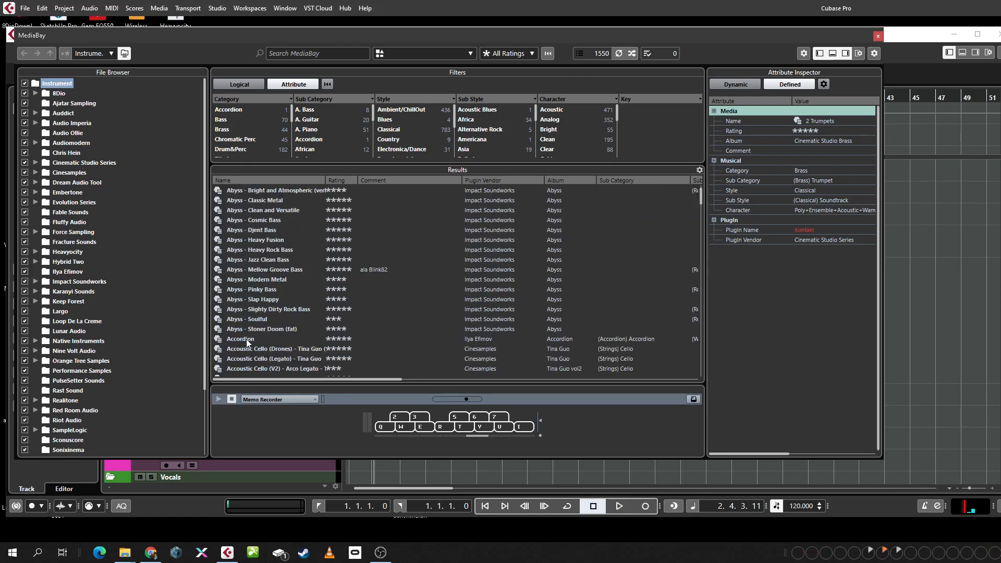
Audition the Alder Violin - Trills Min preset by playing notes on the Previewer's virtual keyboard.
scroll(251, 333, "down", 5)
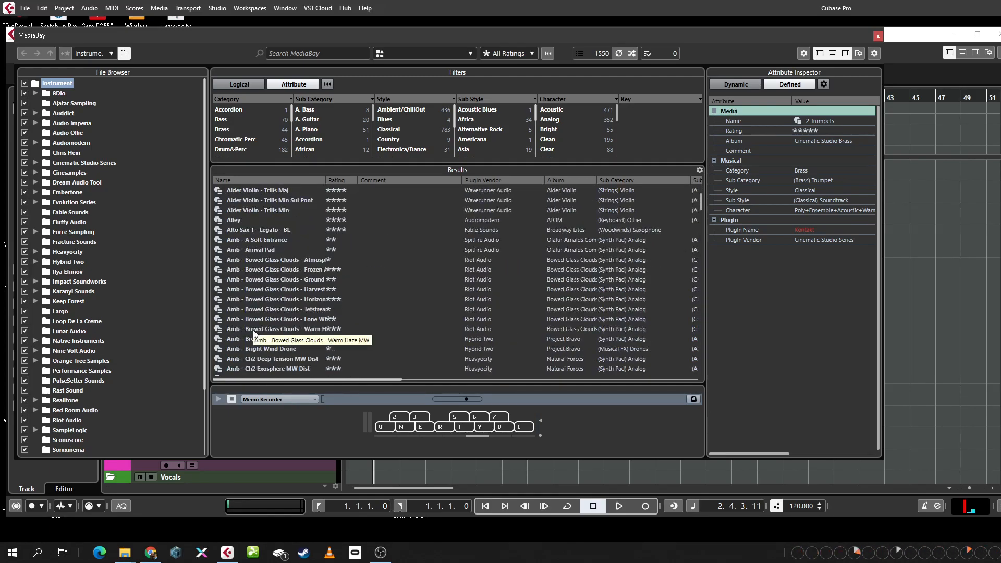
left_click(251, 210)
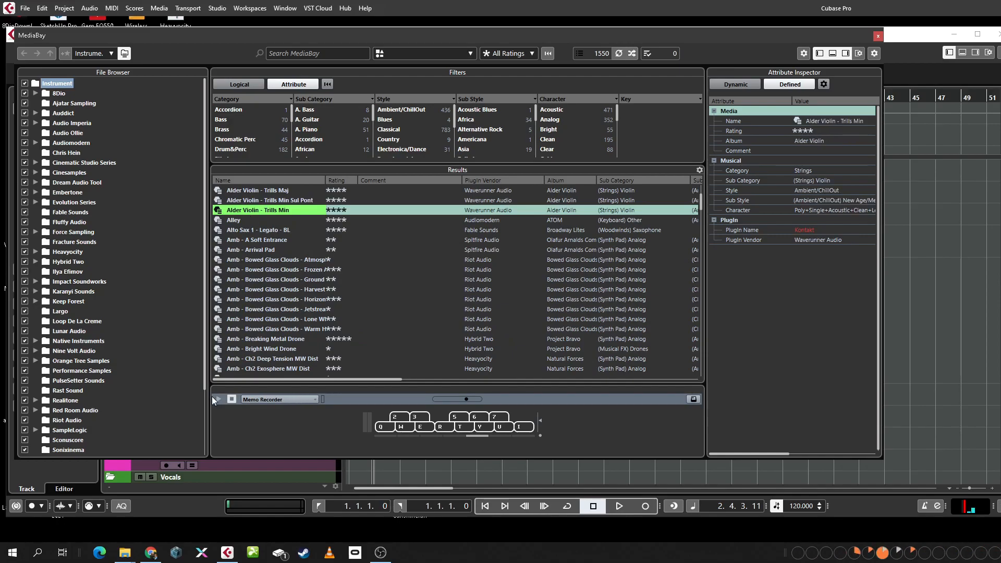
left_click(409, 426)
left_click(384, 428)
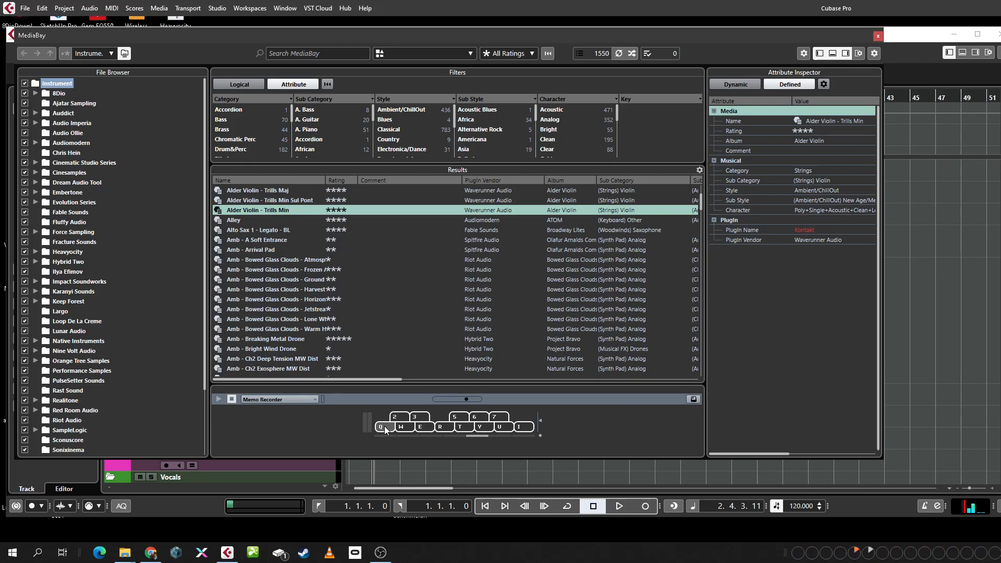
Browse the results from the Bowed Glass Clouds presets to Archtop - Mellow Jazz and load that preset as a new instrument track.
left_click(267, 280)
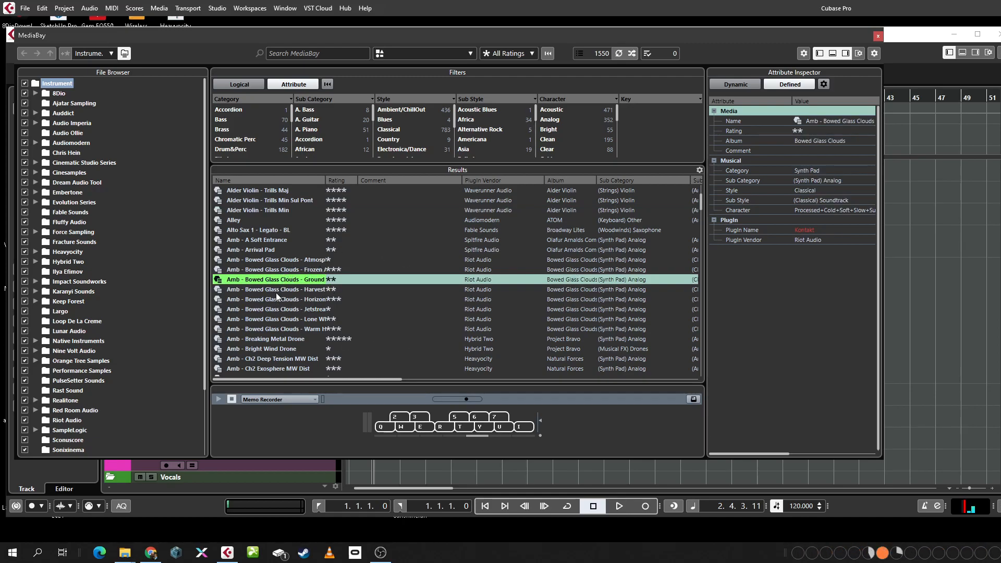
scroll(276, 293, "down", 10)
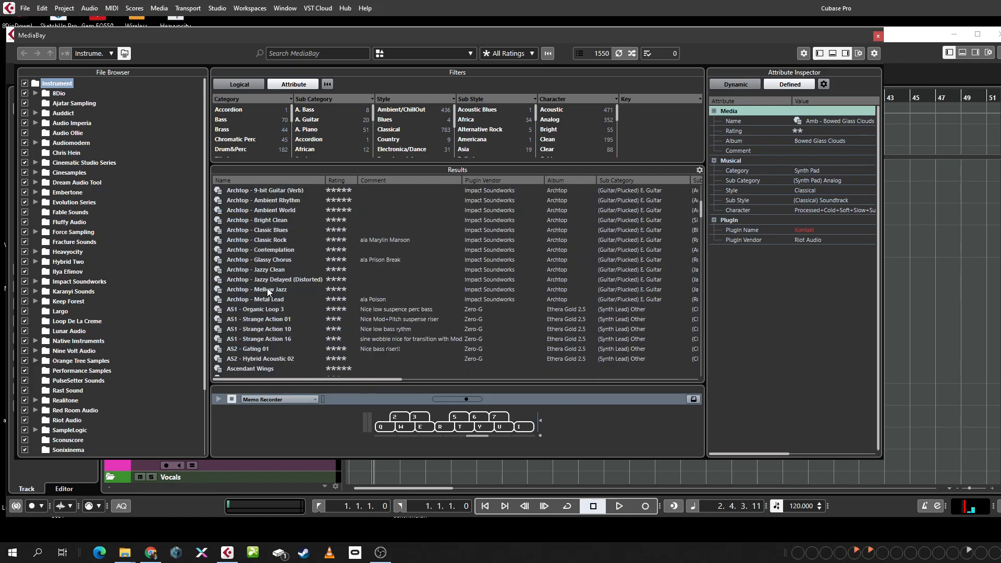
left_click(269, 290)
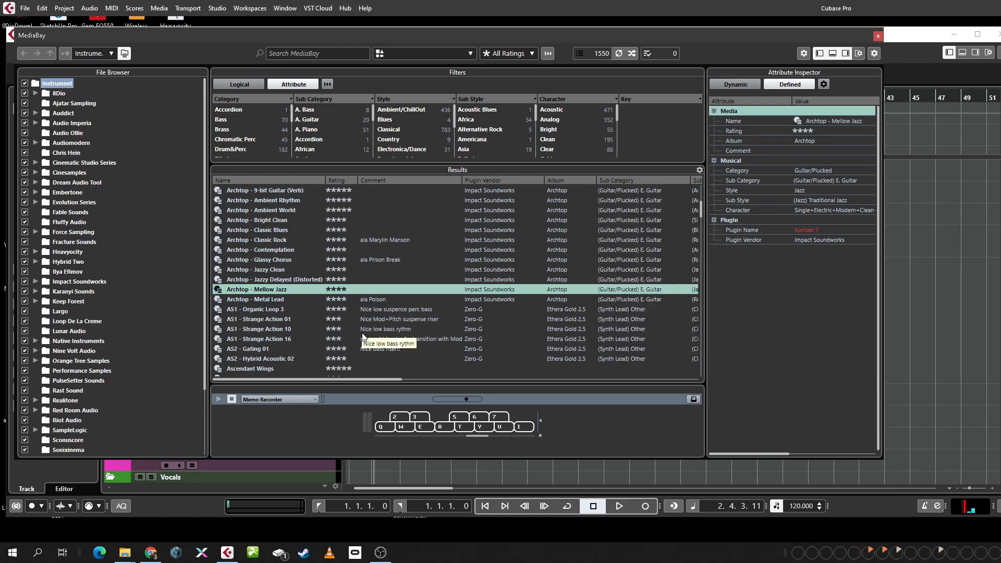
left_click_drag(226, 39, 263, 45)
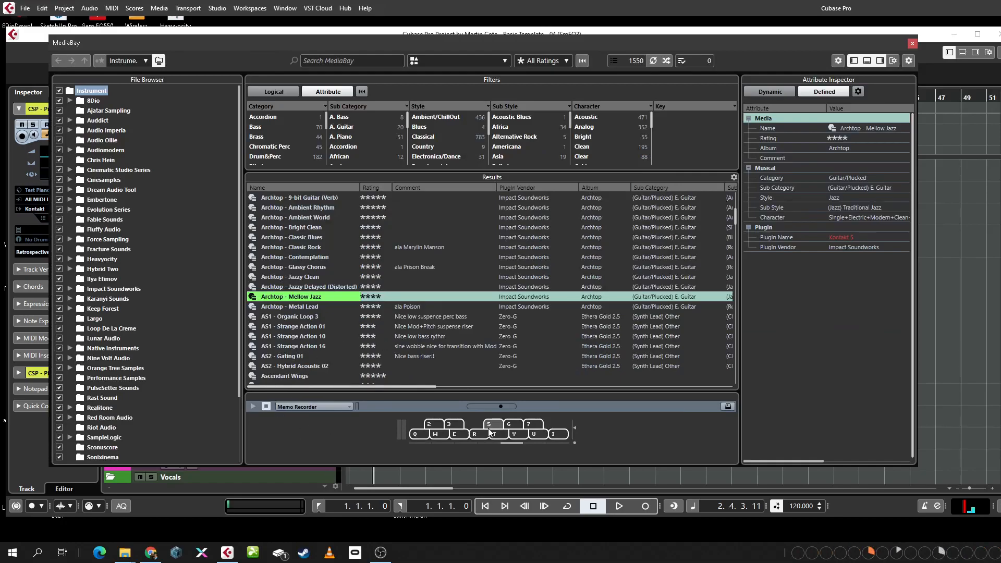
double_click(290, 298)
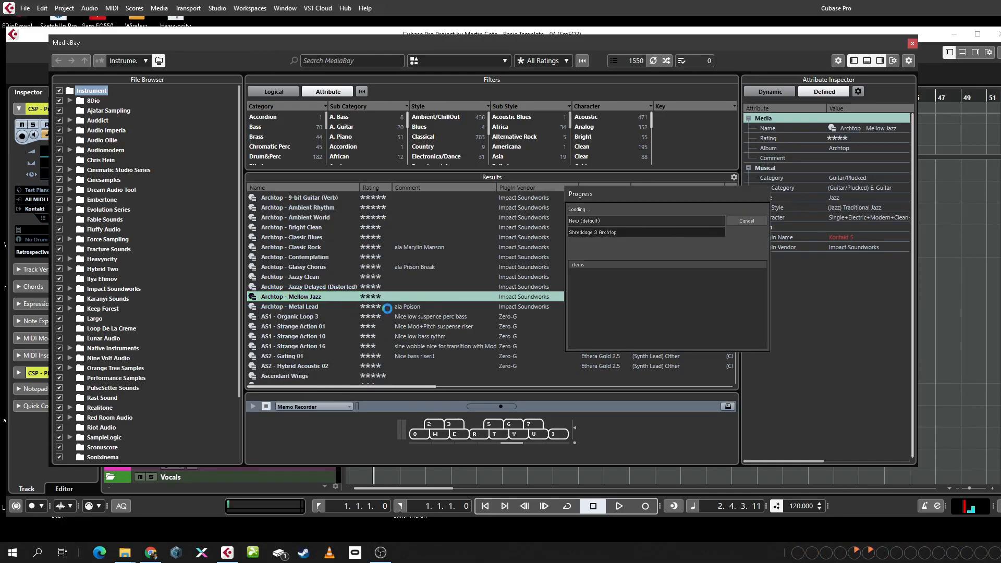
mouse_move(249, 45)
left_mouse_down()
mouse_move(579, 48)
mouse_move(225, 35)
mouse_move(236, 34)
left_mouse_up()
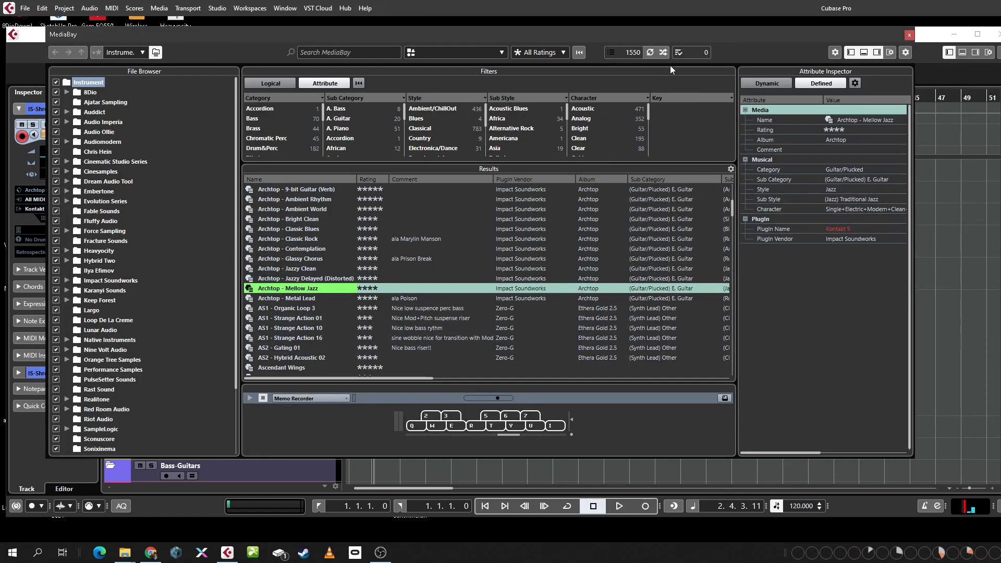
Hide the MediaBay Previewer and browse through the Archtop, AS and Atmo presets in the results.
left_click(863, 54)
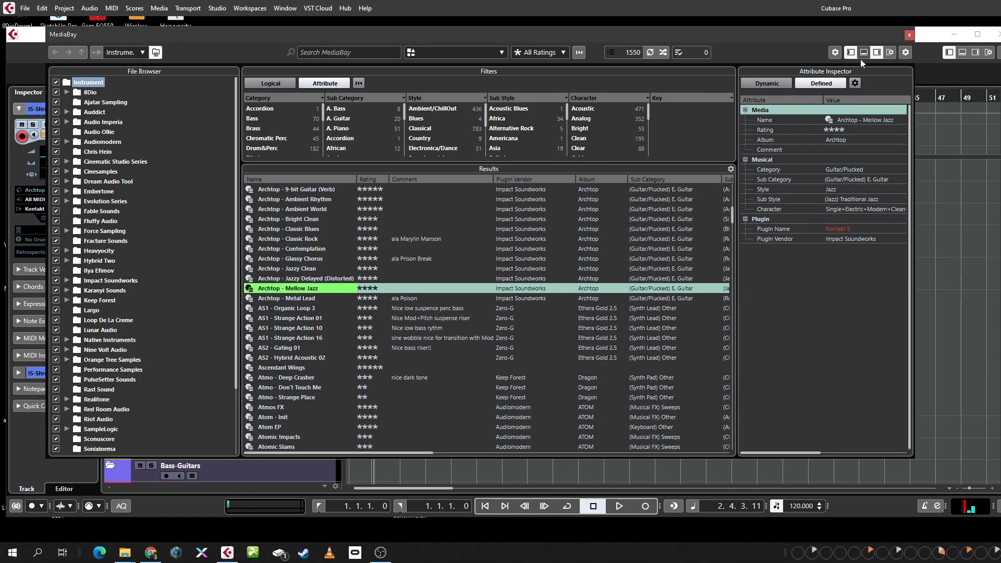
left_click(286, 259)
left_click(299, 328)
left_click(284, 377)
left_click(286, 289)
left_click(288, 239)
left_click(289, 198)
left_click(285, 268)
left_click(282, 348)
left_click(292, 299)
left_click(276, 219)
left_click(272, 348)
left_click(268, 387)
left_click(285, 229)
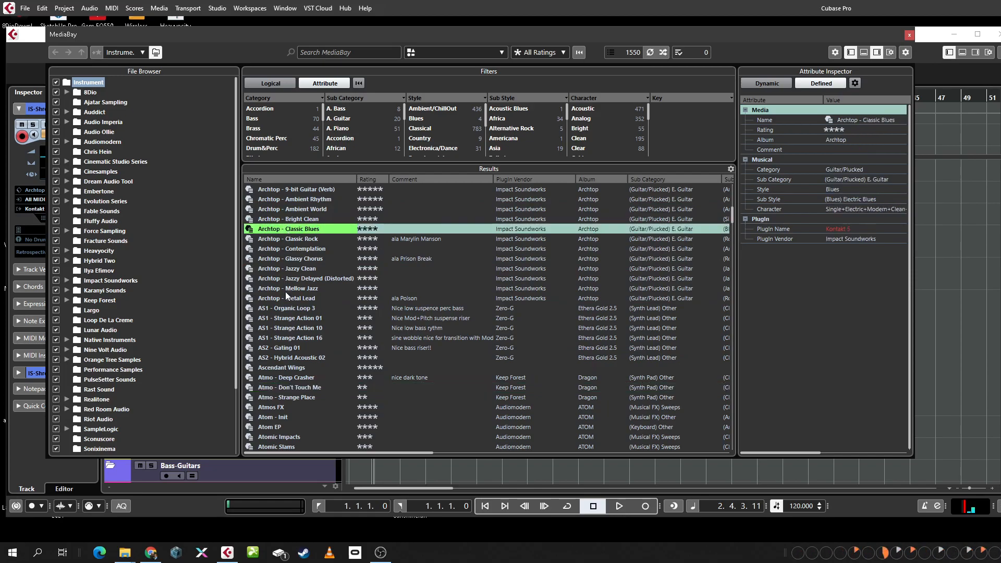
left_click(286, 298)
left_click(279, 358)
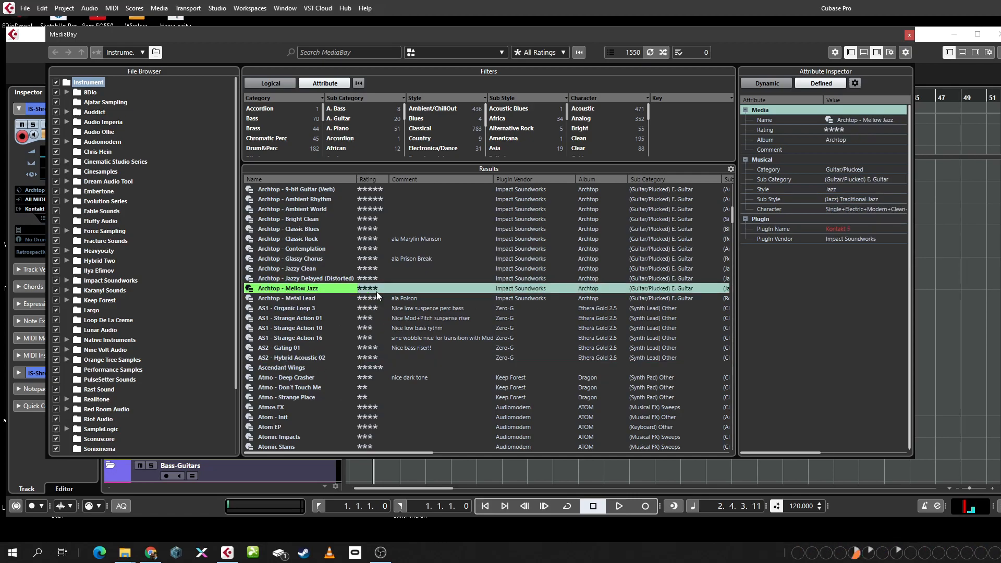
Add an instrument track from the Archtop - Glassy Chorus preset and close MediaBay.
left_click(294, 262)
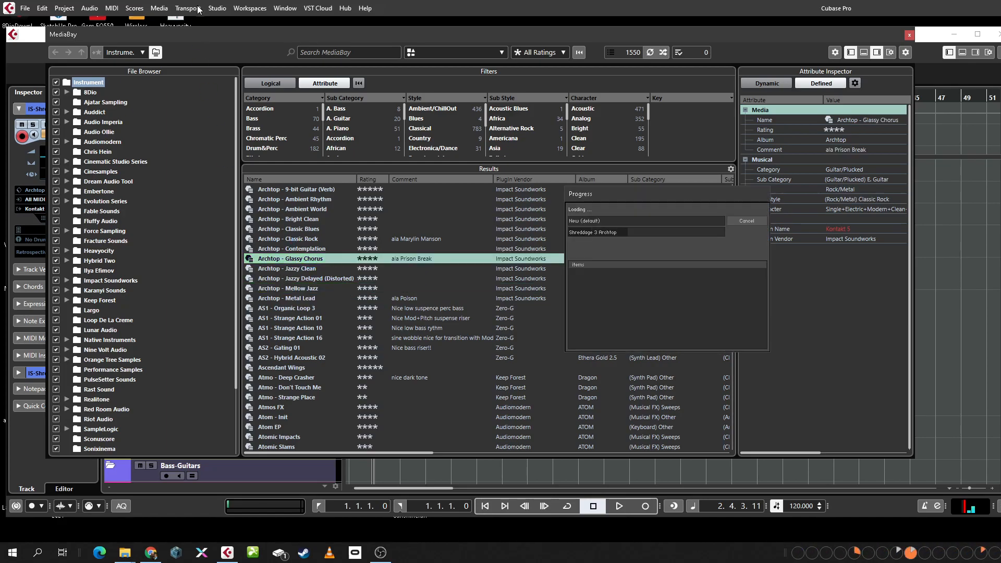
scroll(304, 459, "down", 2)
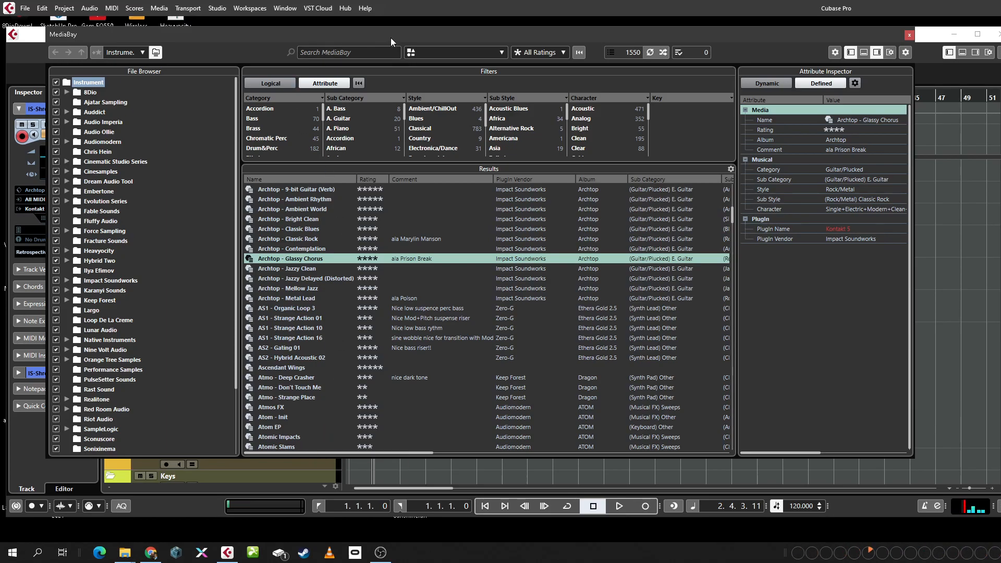
left_click_drag(390, 38, 568, 52)
left_click_drag(635, 52, 519, 45)
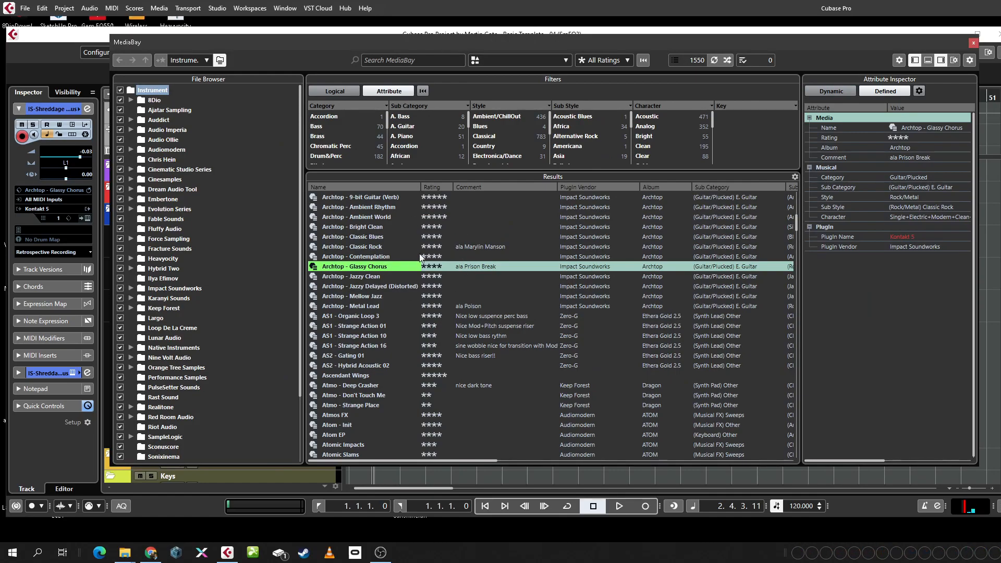
left_click(973, 42)
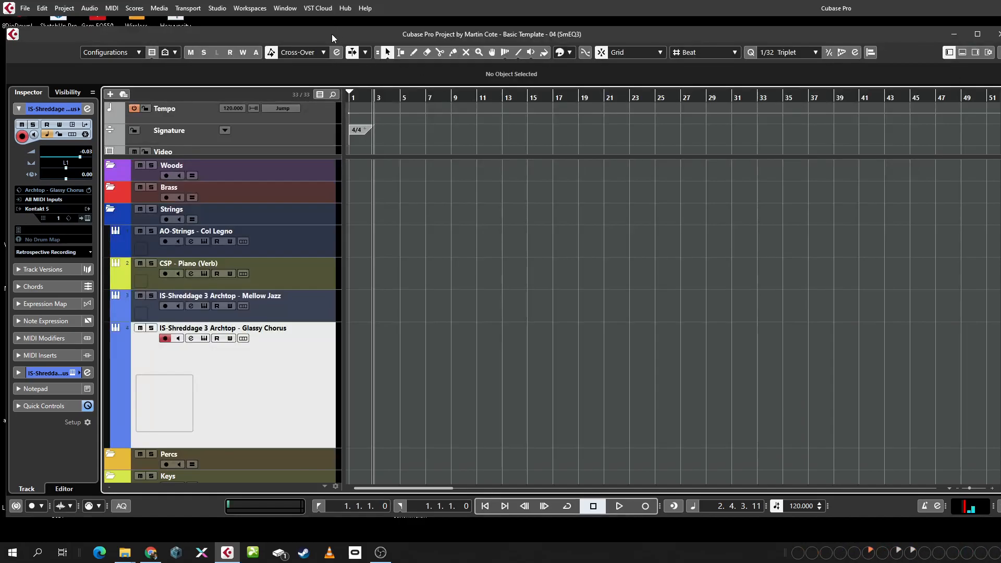
key("F5")
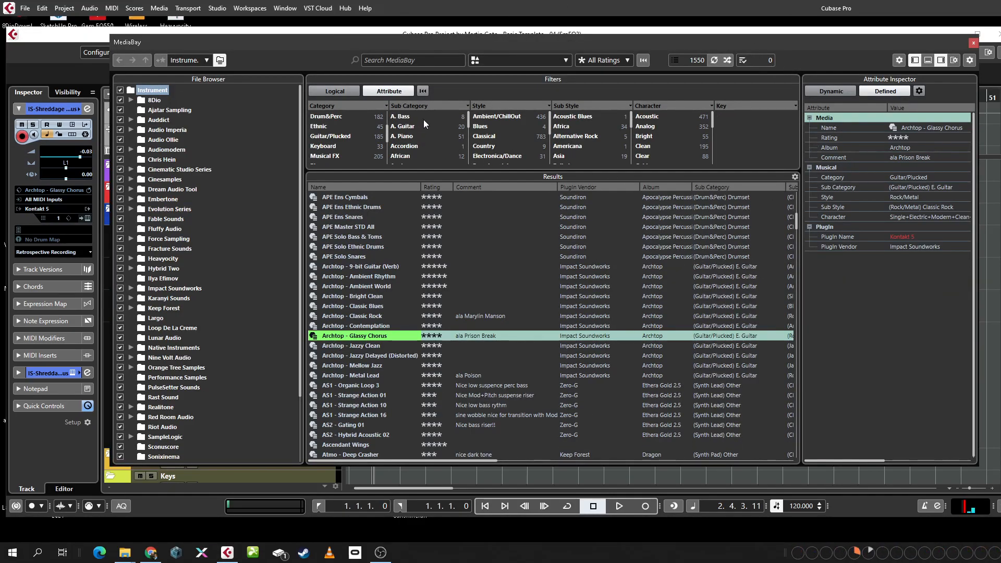
left_click(973, 43)
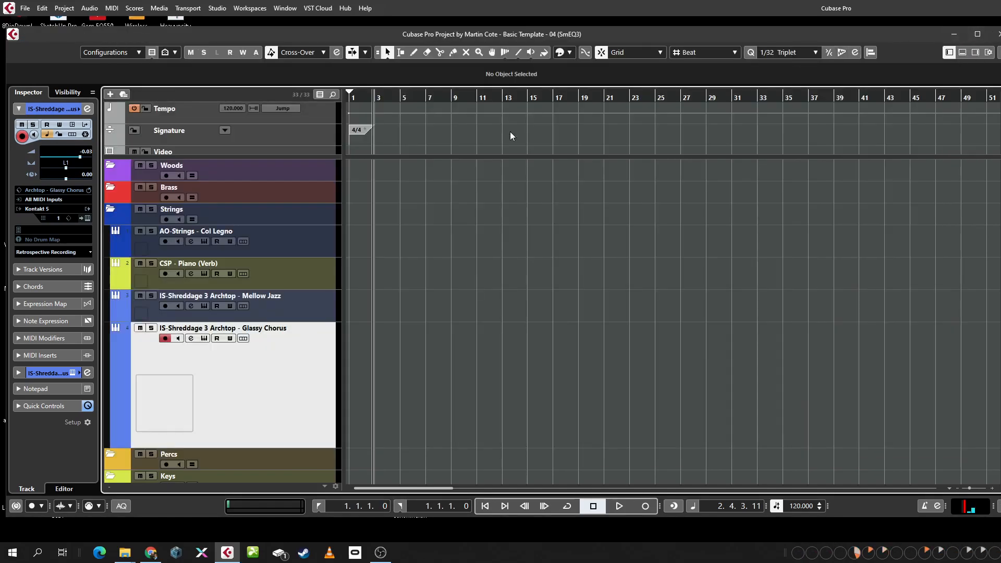
Hide the Previewer in the Choose Track Preset window's layout and close the window without adding a track.
key("t")
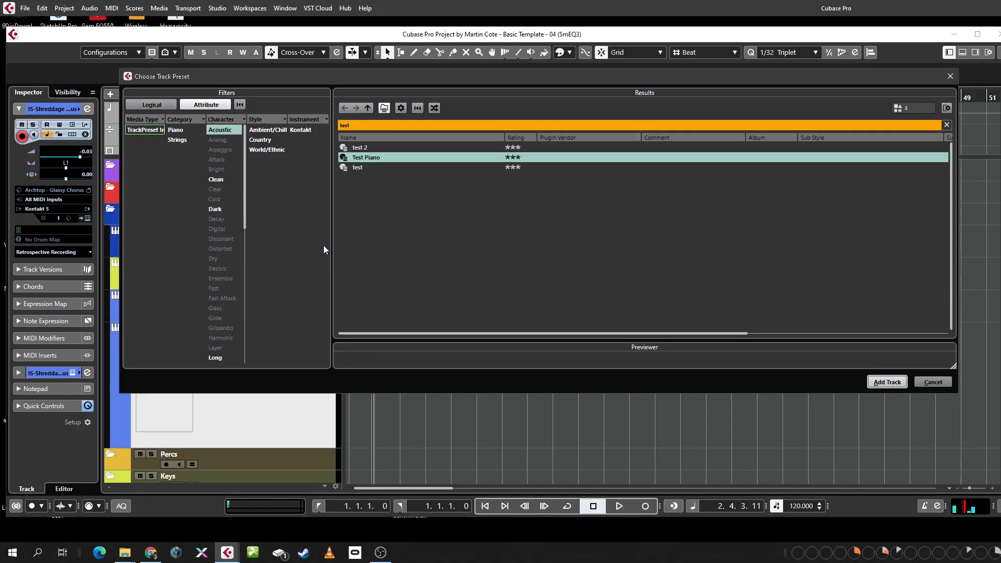
left_click(947, 107)
left_click(870, 160)
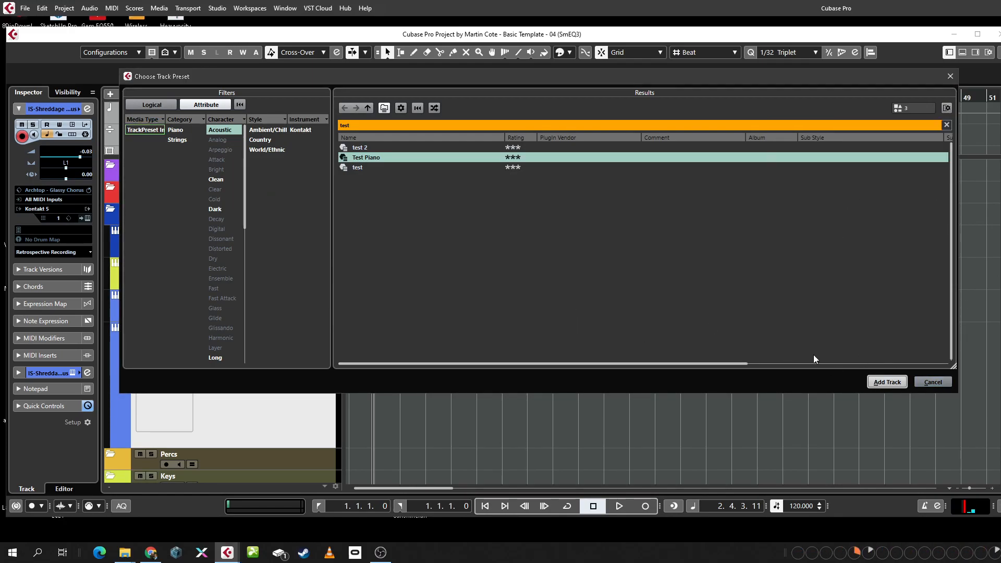
left_click(931, 382)
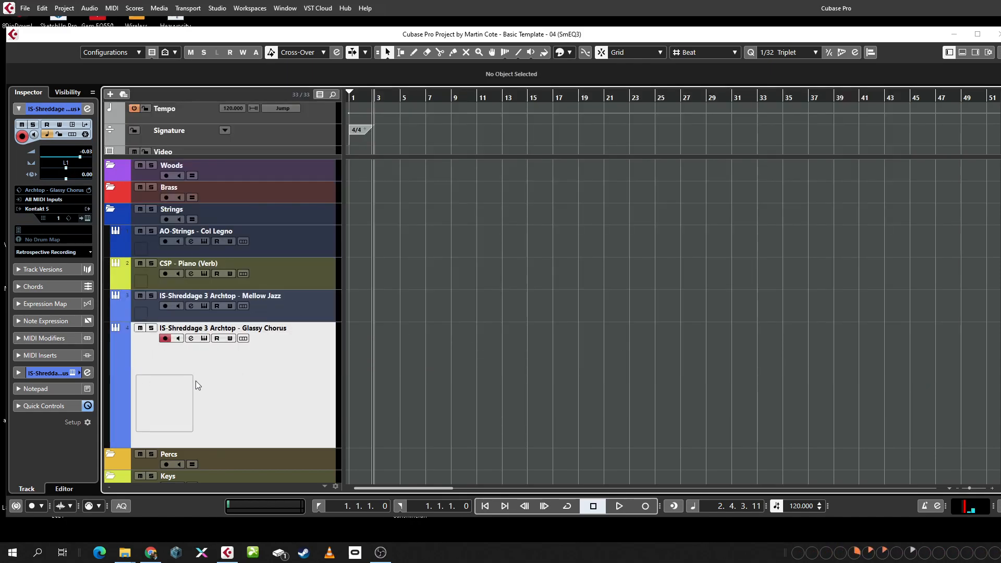
Show the right zone's Media rack, clear its search, and browse to the VST Instruments track presets within User Presets.
left_click(980, 53)
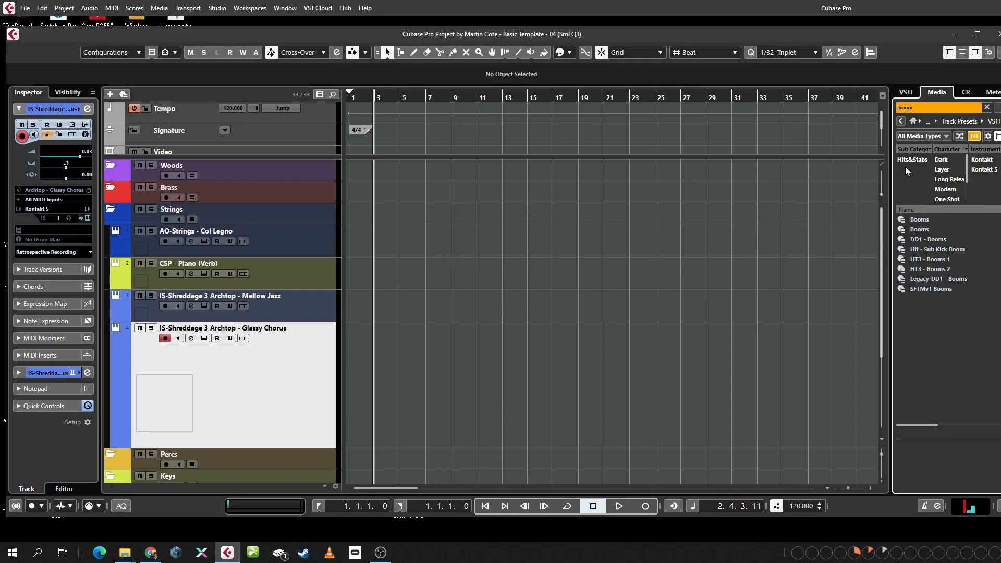
left_click(987, 107)
left_click(902, 118)
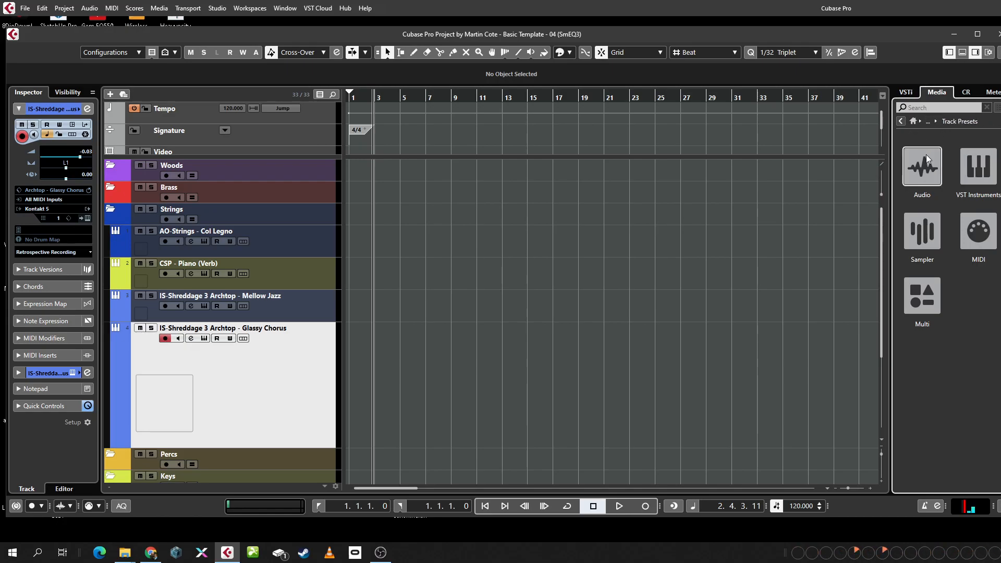
left_click(913, 121)
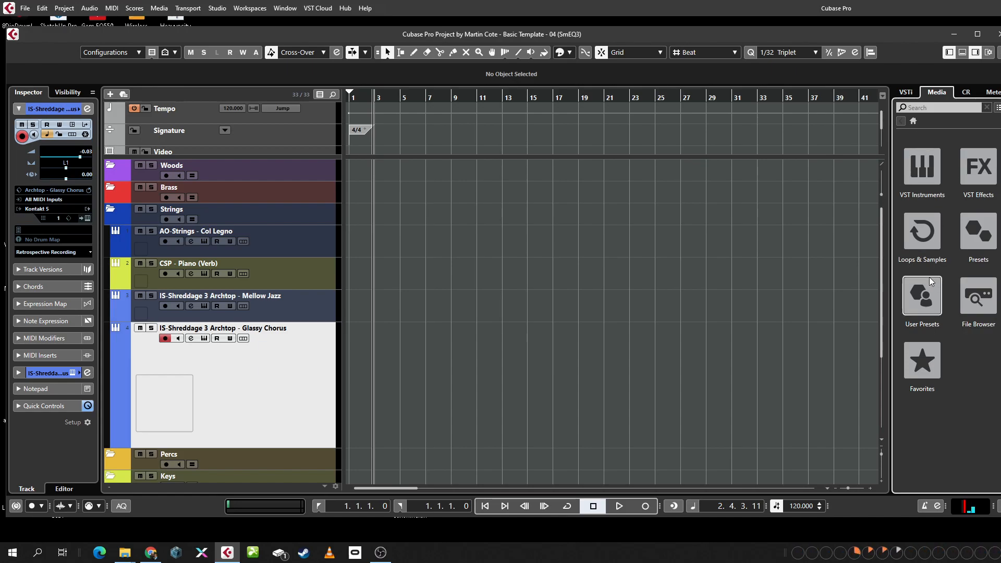
left_click(921, 305)
left_click(922, 166)
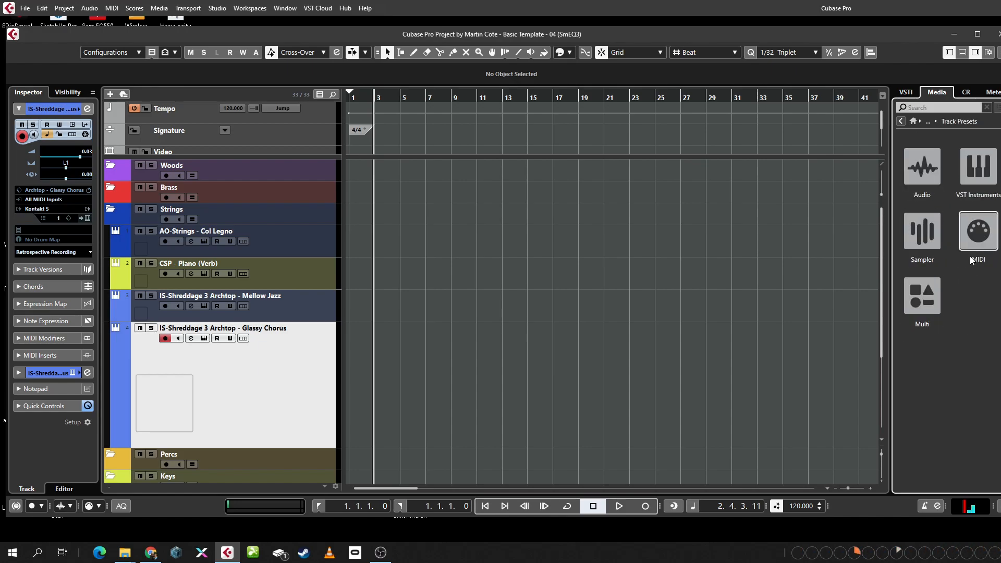
left_click(968, 171)
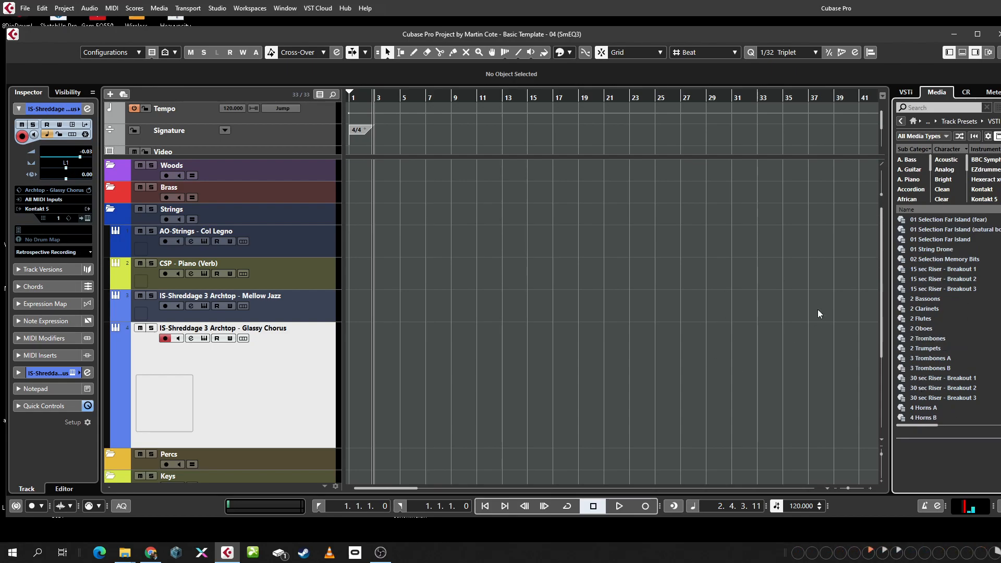
Preview the 2 Clarinets and 2 Trombones presets in the Media rack, and hide the right zone.
left_click(927, 311)
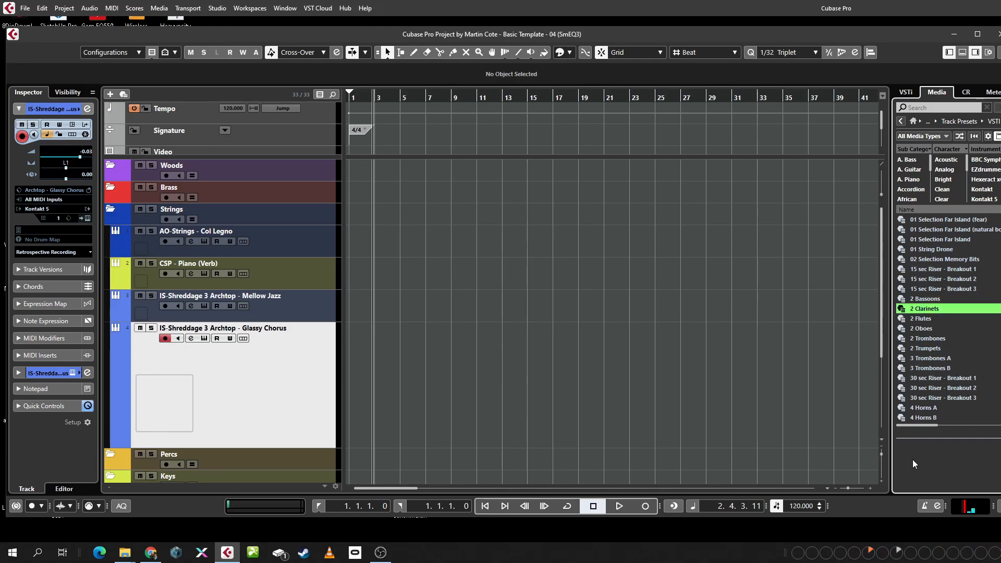
left_click(936, 338)
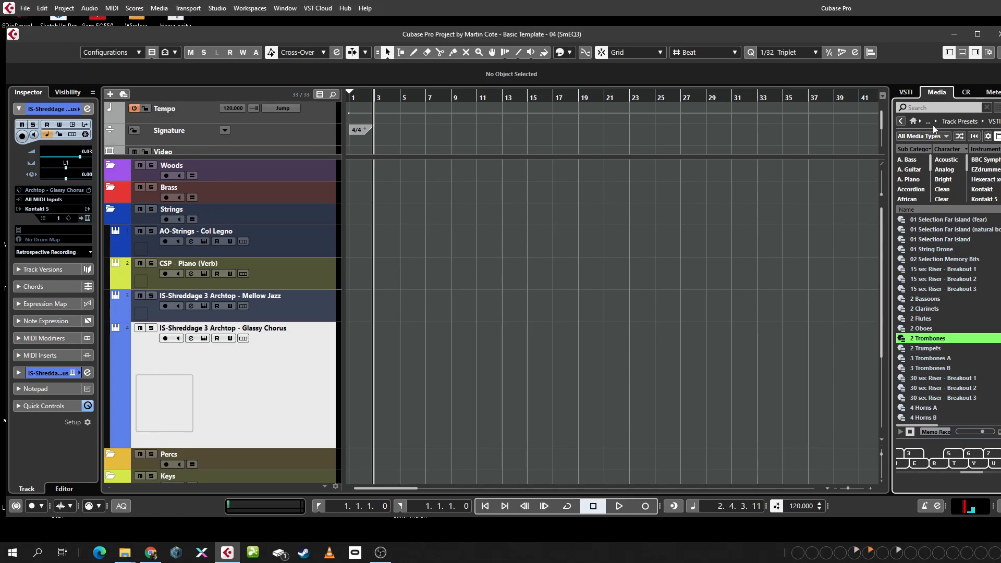
left_click(974, 53)
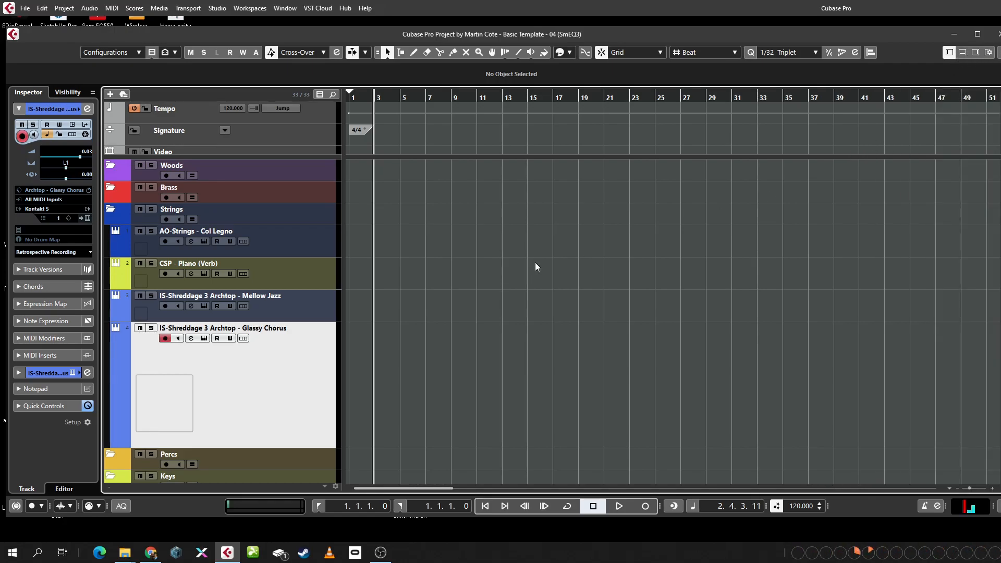
Open and dismiss the Choose Track Preset window, and browse to the Track Presets within User Presets in the right zone's Media rack.
key("t")
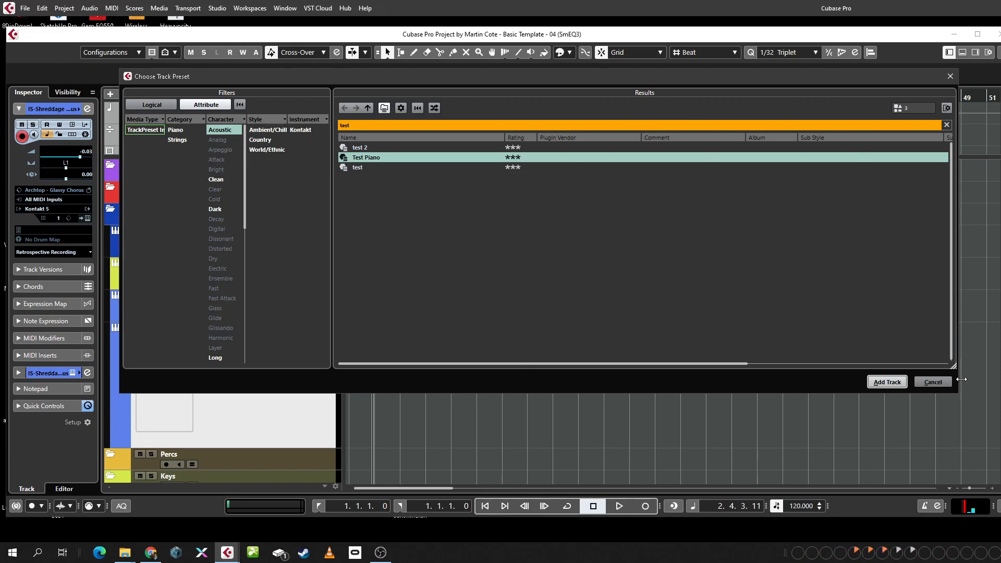
left_click(935, 383)
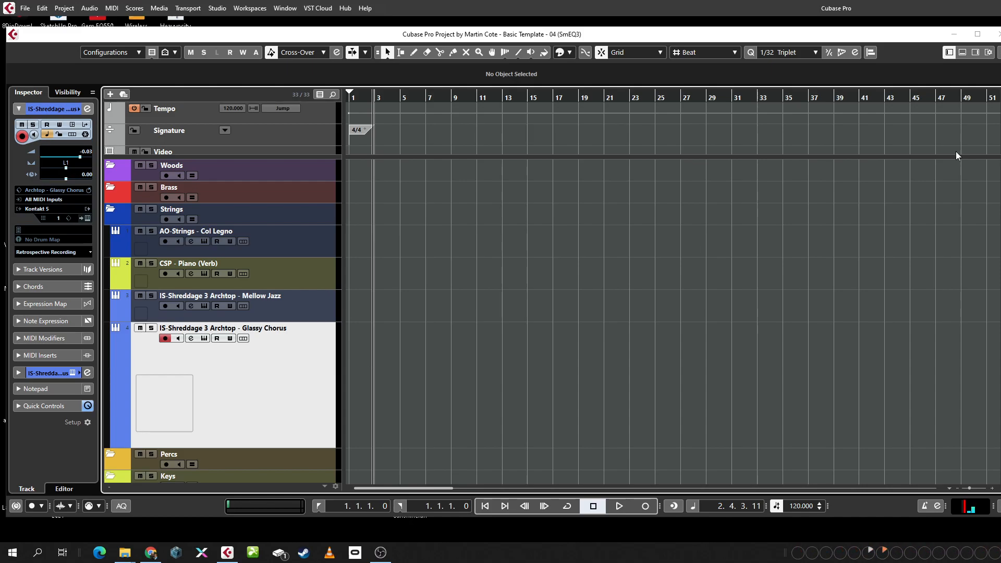
left_click(974, 53)
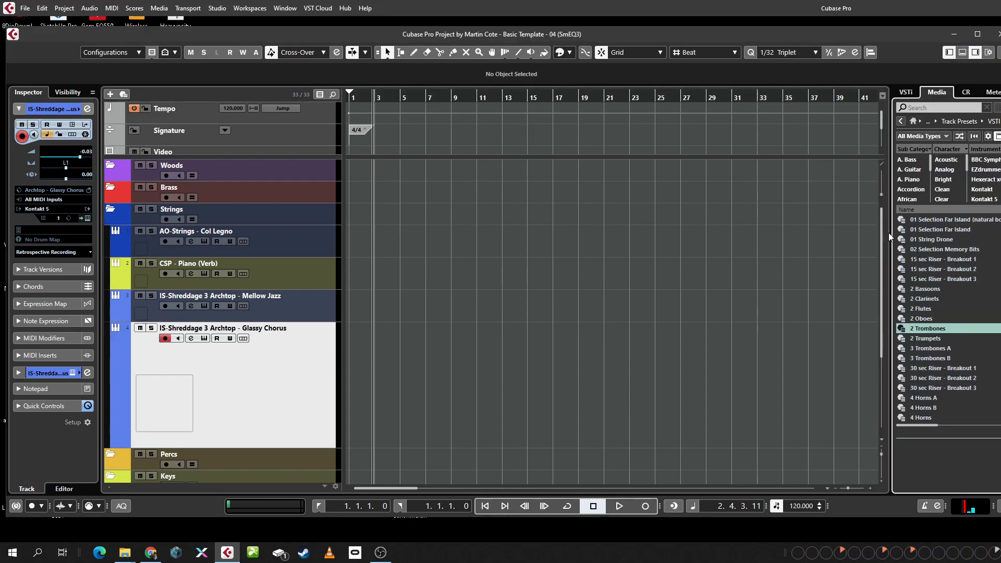
left_click(913, 121)
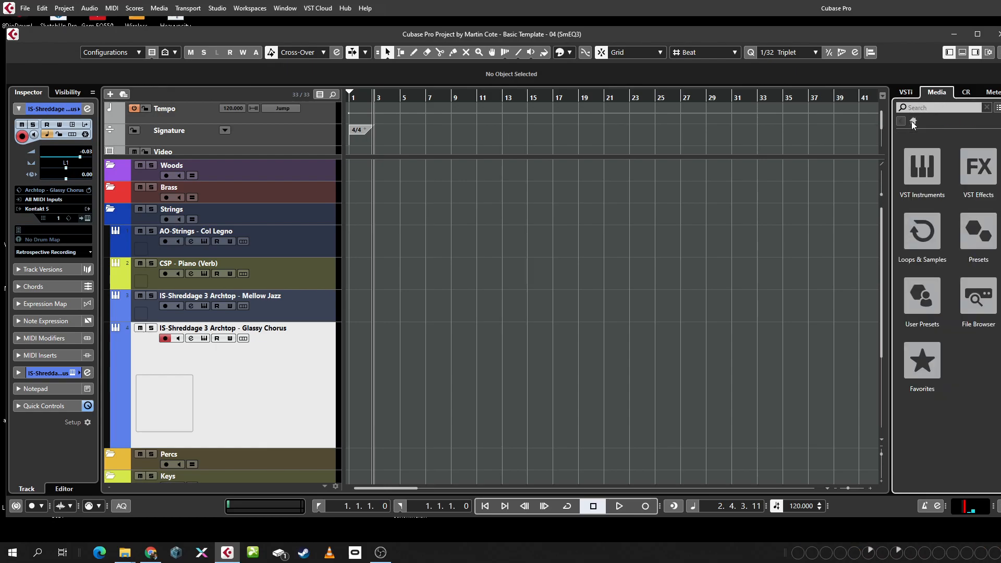
left_click(918, 310)
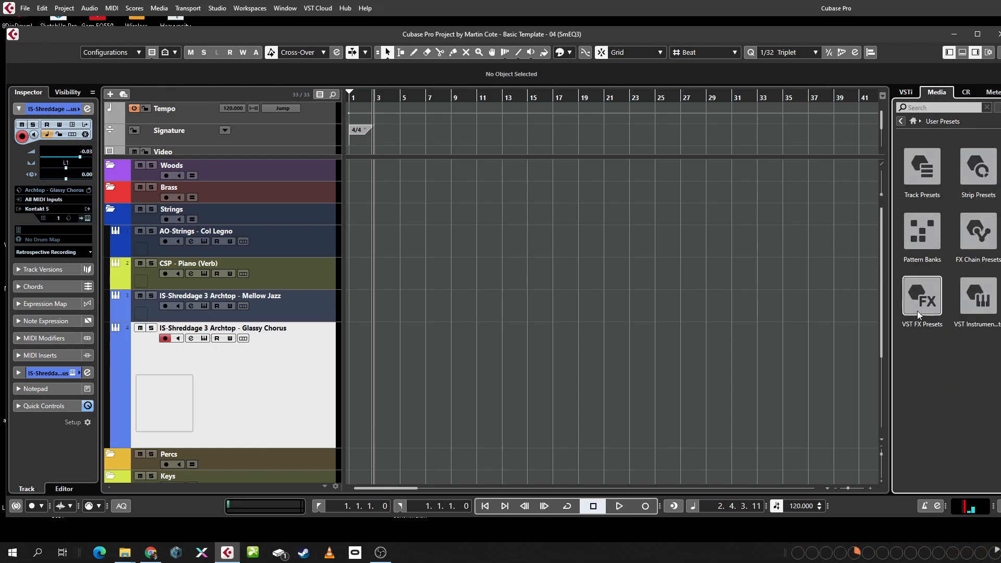
left_click(936, 170)
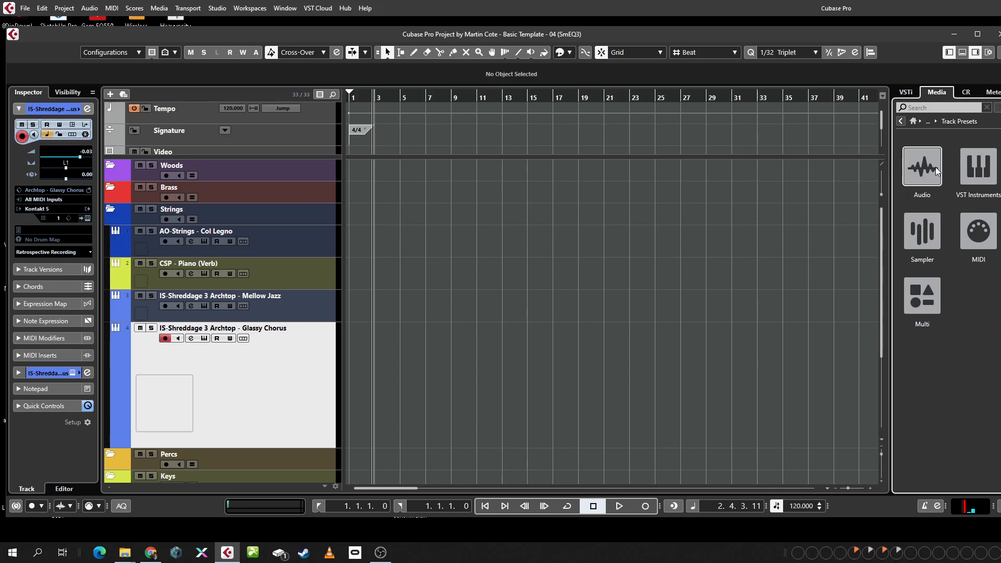
Open the Multi track presets in the Media rack, and select the tracks from AO-Strings - Col Legno through IS-Shreddage 3 Archtop - Glassy Chorus.
left_click(921, 288)
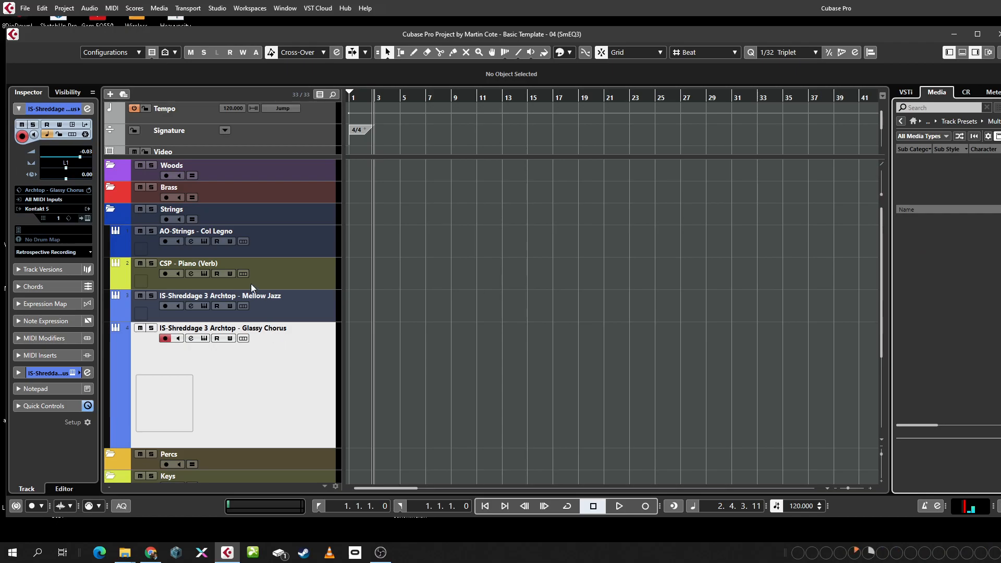
left_click(284, 233)
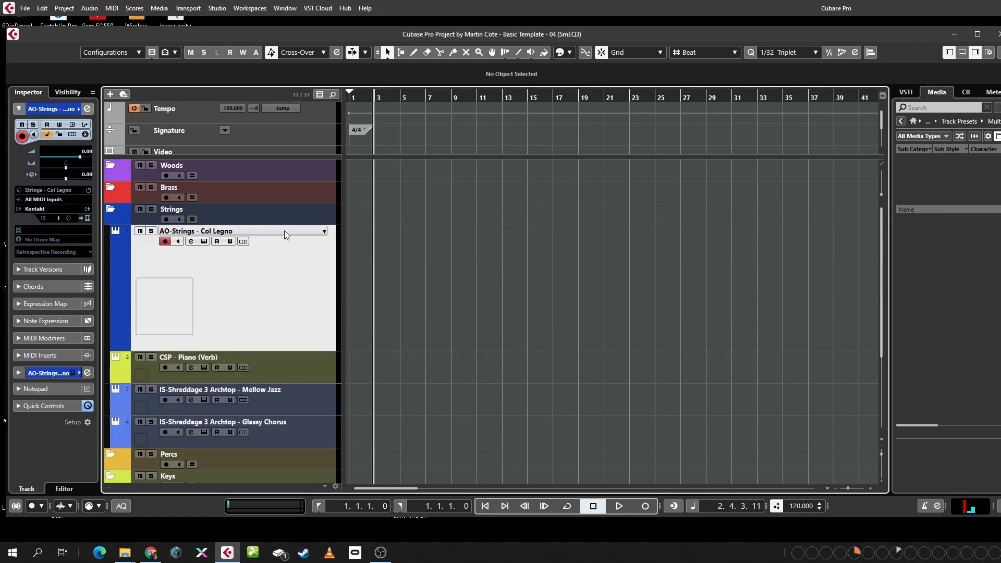
left_click(296, 433, "shift")
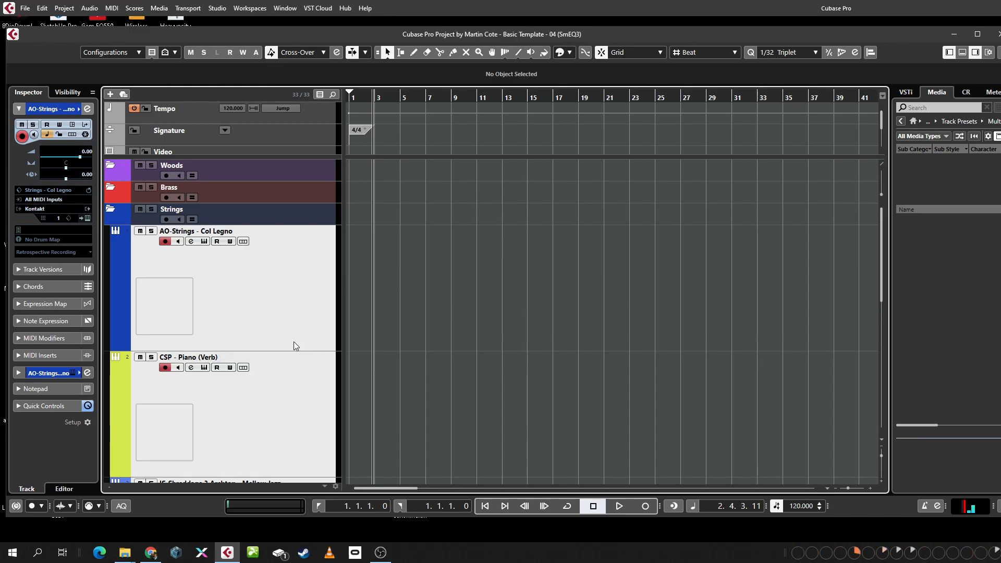
scroll(228, 285, "down", 5)
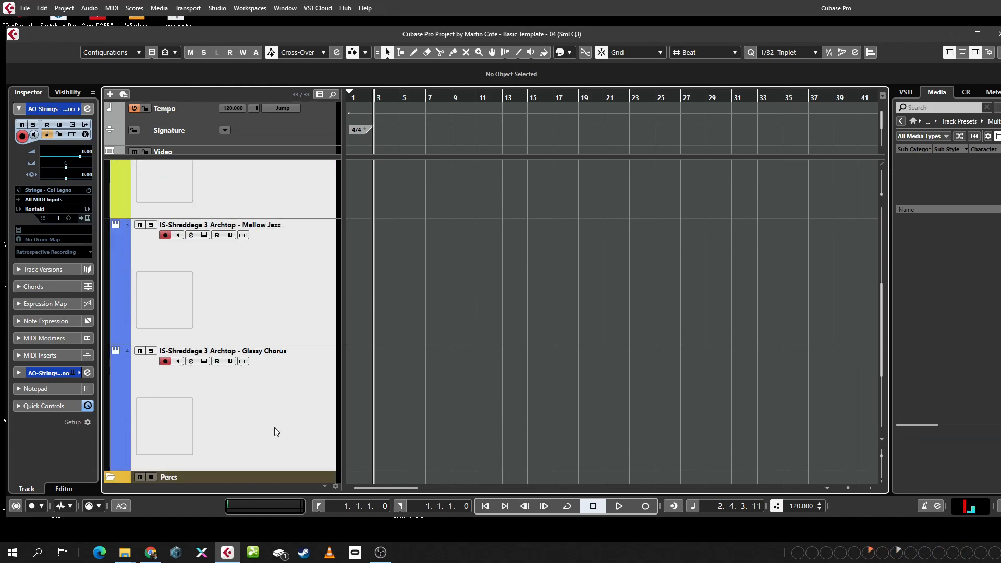
scroll(274, 427, "up", 4)
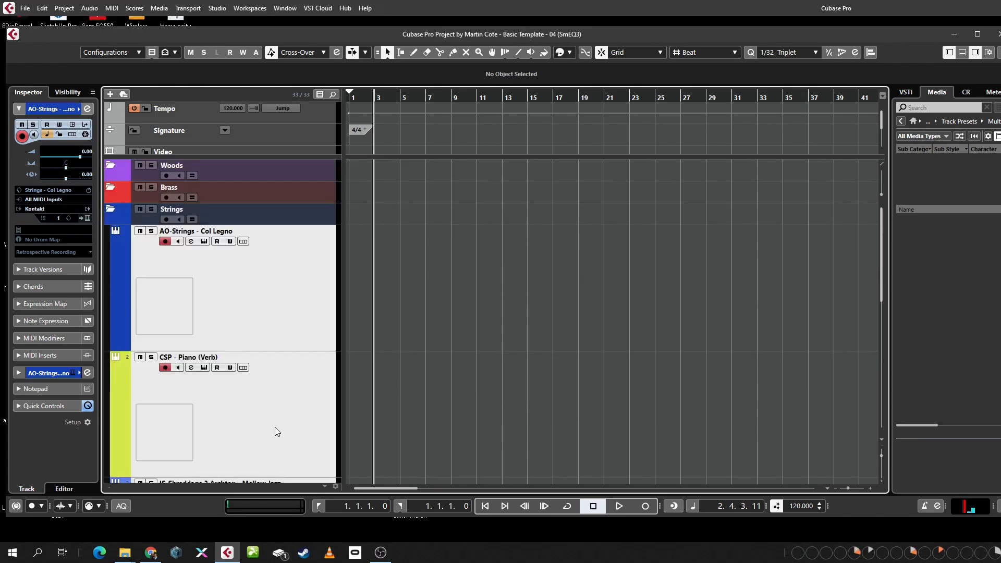
scroll(274, 428, "down", 2)
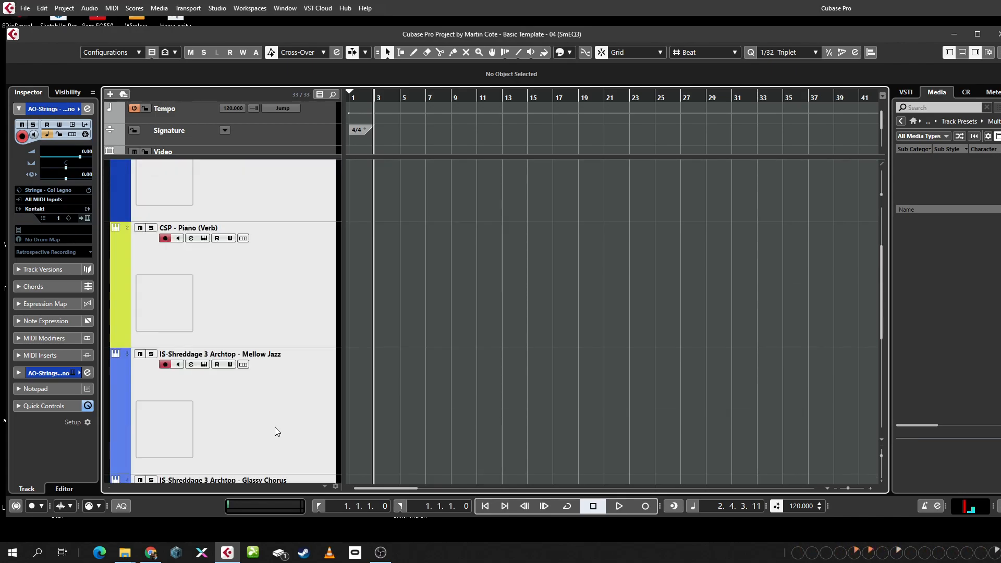
scroll(285, 421, "down", 2)
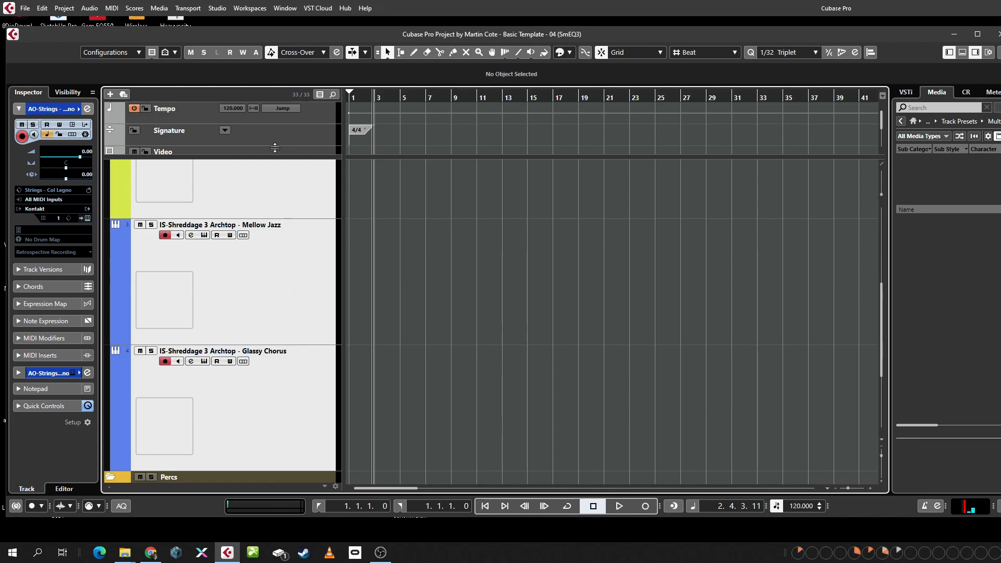
scroll(281, 287, "up", 4)
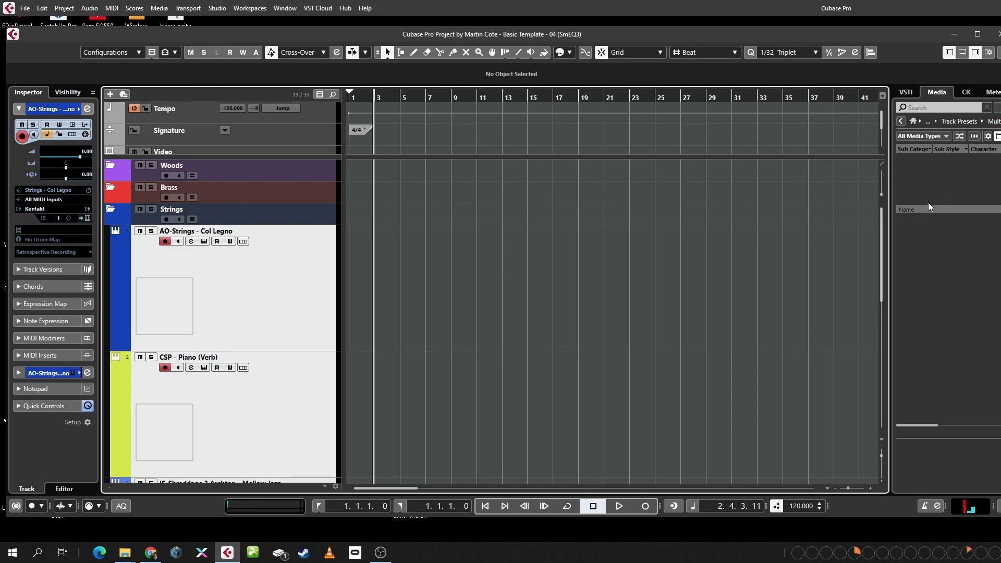
Return the Media rack to its home page and hide the right zone.
left_click(915, 121)
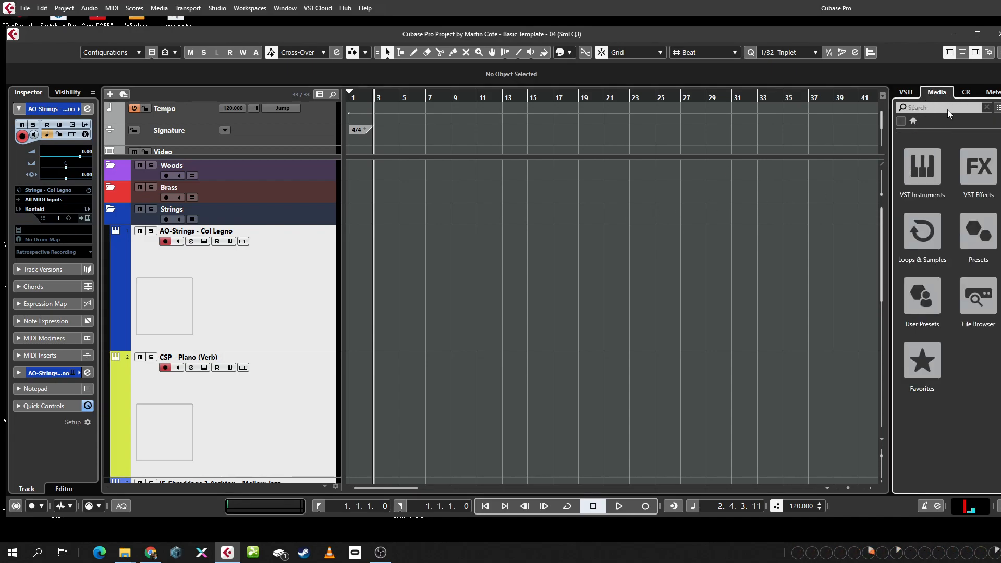
left_click(975, 52)
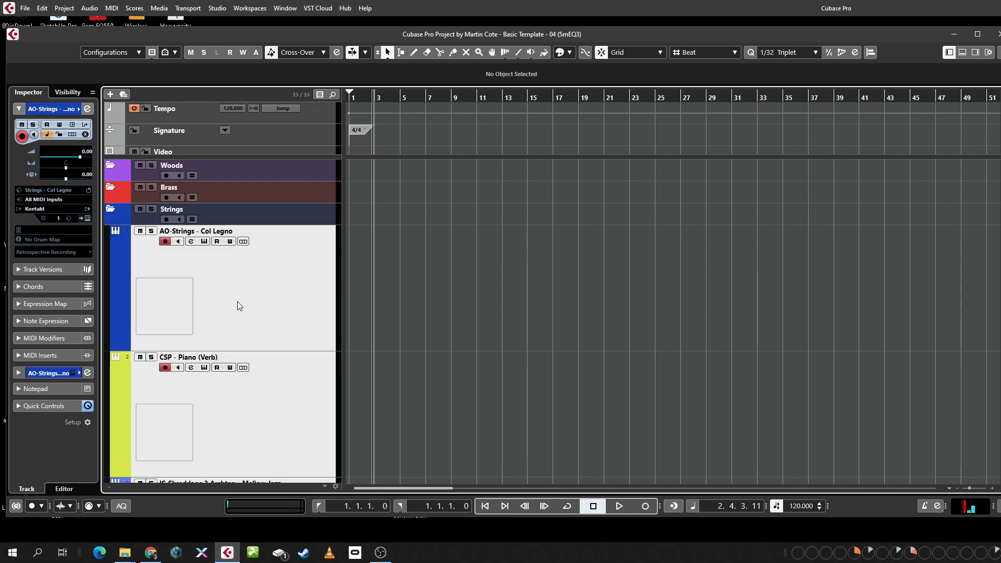
scroll(258, 276, "down", 8)
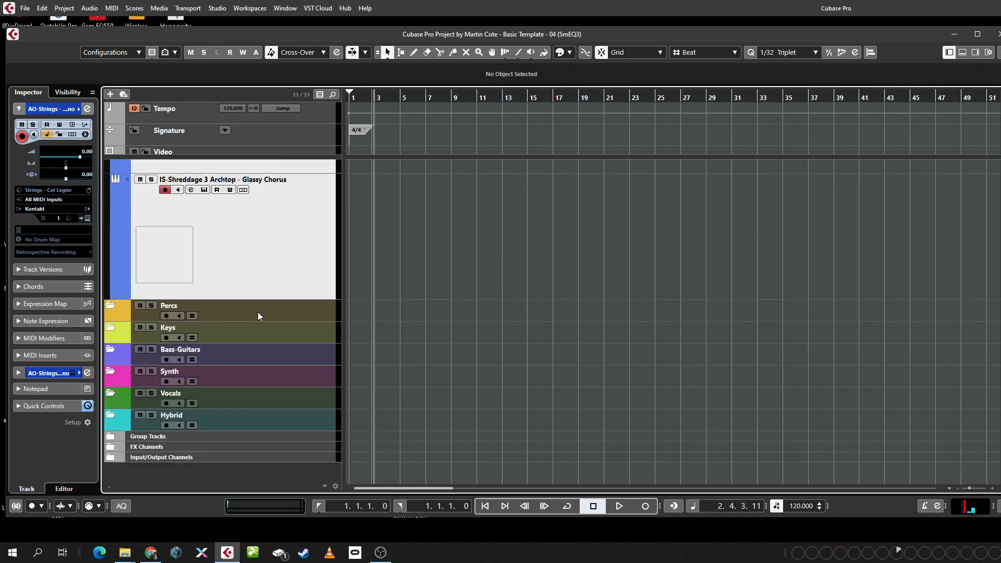
scroll(258, 312, "up", 8)
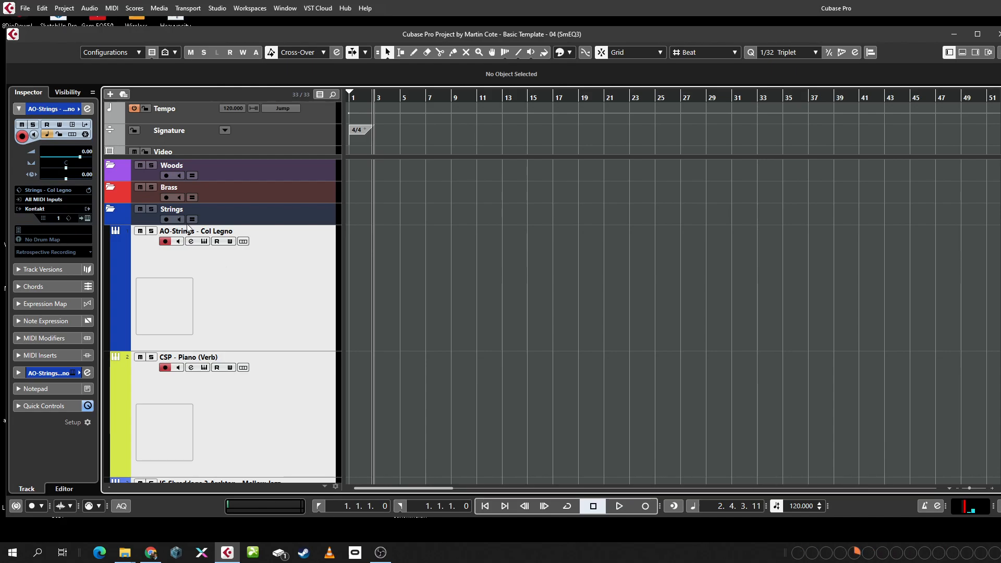
right_click(297, 263)
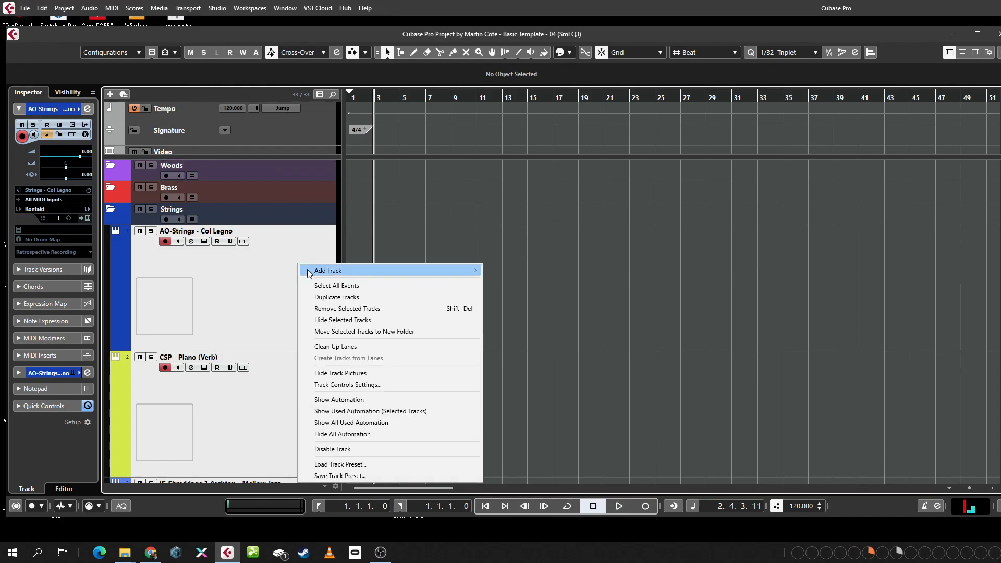
mouse_move(308, 271)
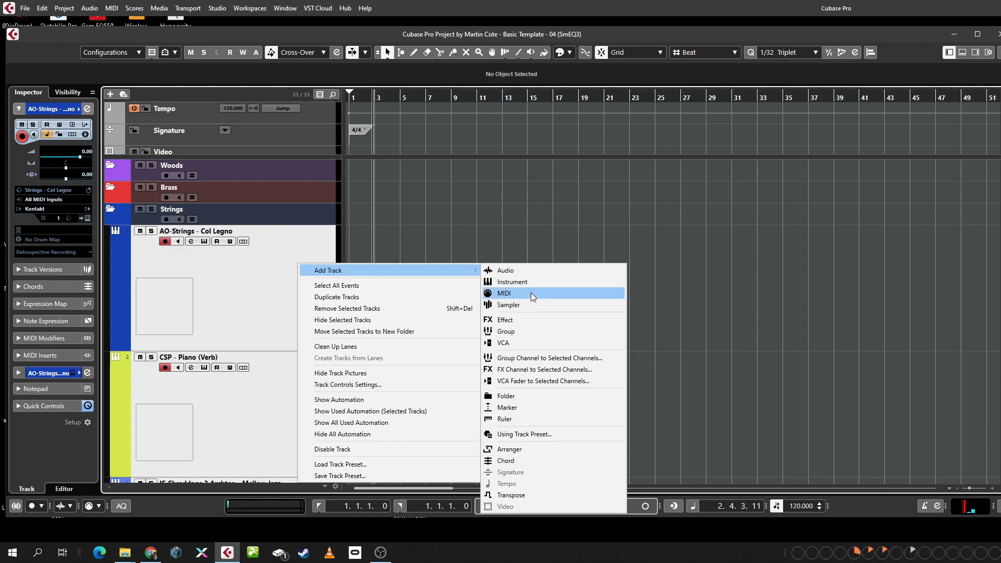
left_click(531, 293)
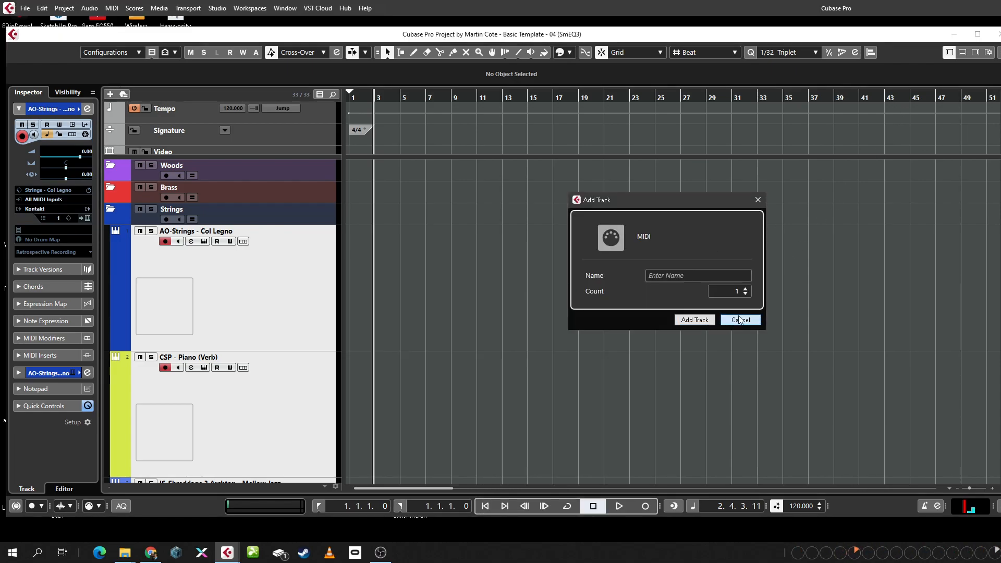
left_click(736, 321)
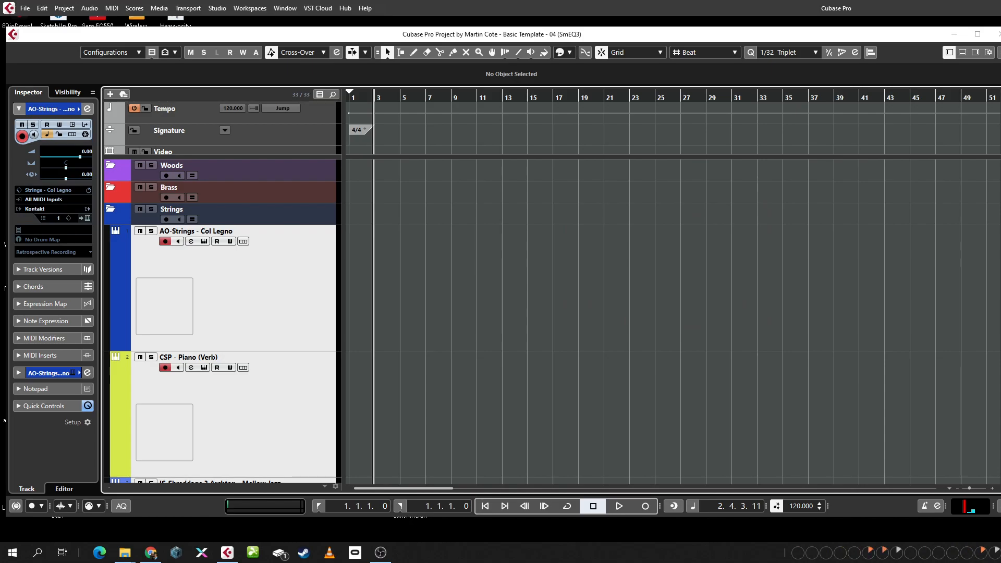
Show the VSTi rack in the right zone, and open and cancel its Add Track dialog for an instrument.
left_click(975, 54)
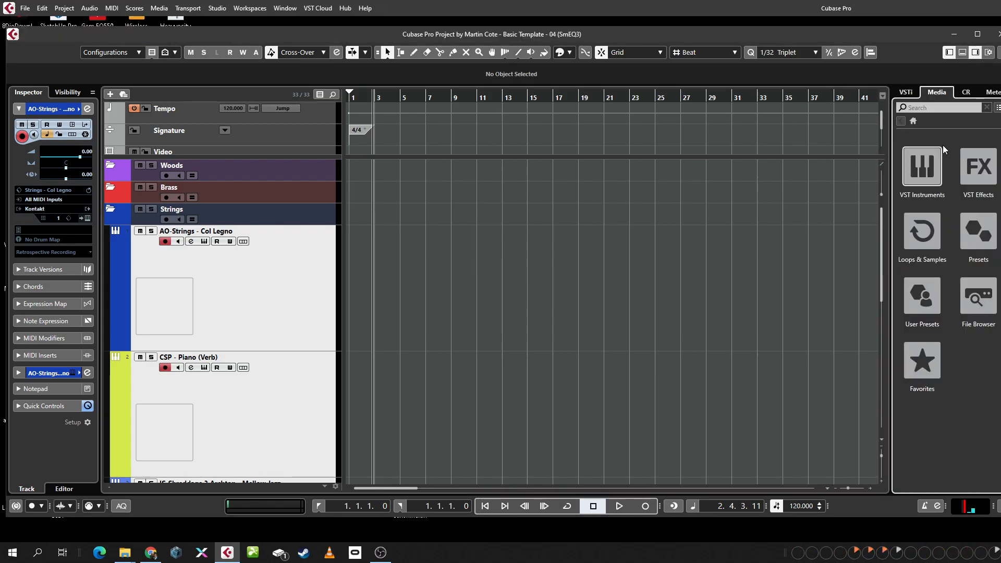
left_click(908, 92)
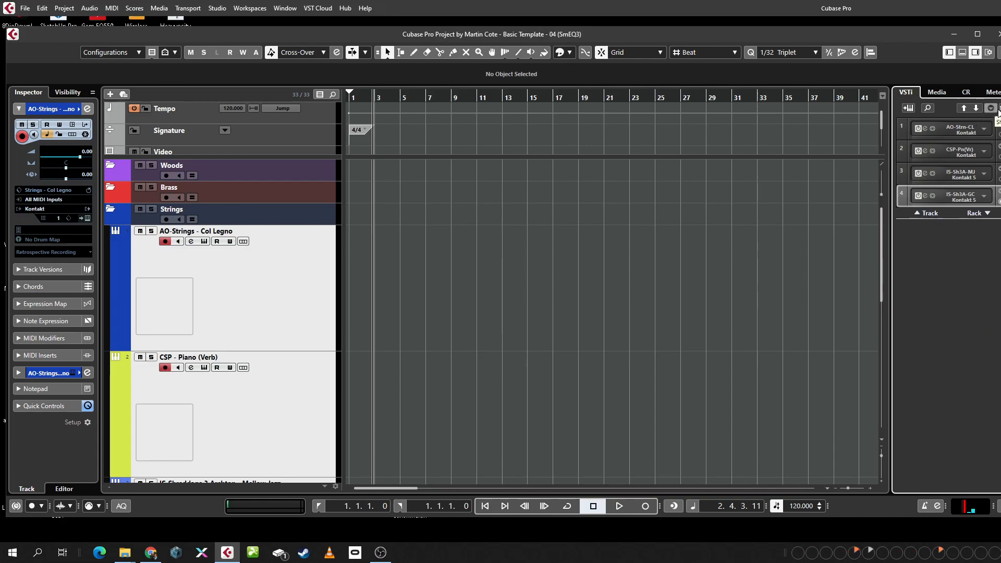
left_click(993, 109)
left_click(993, 109)
left_click(917, 214)
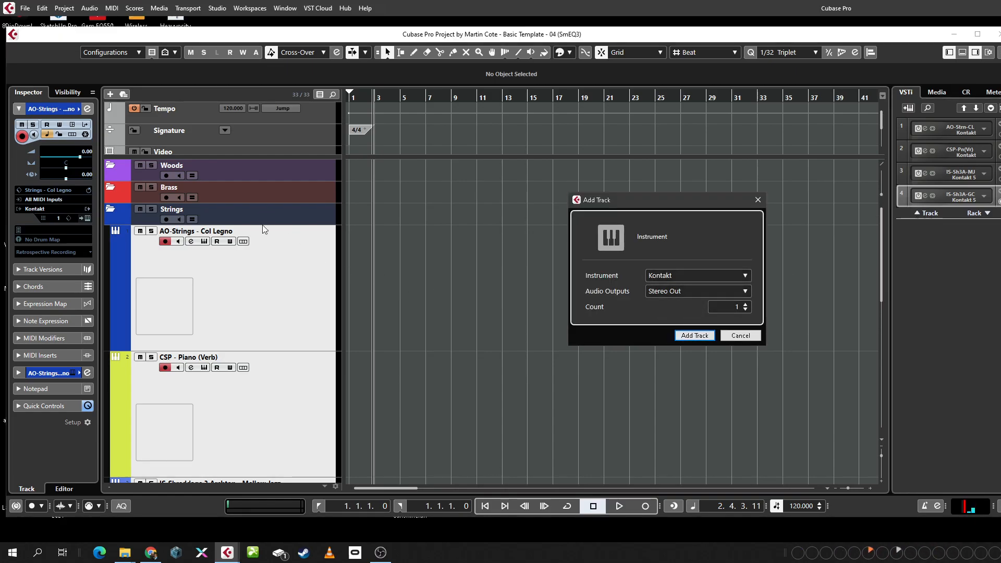
left_click(741, 335)
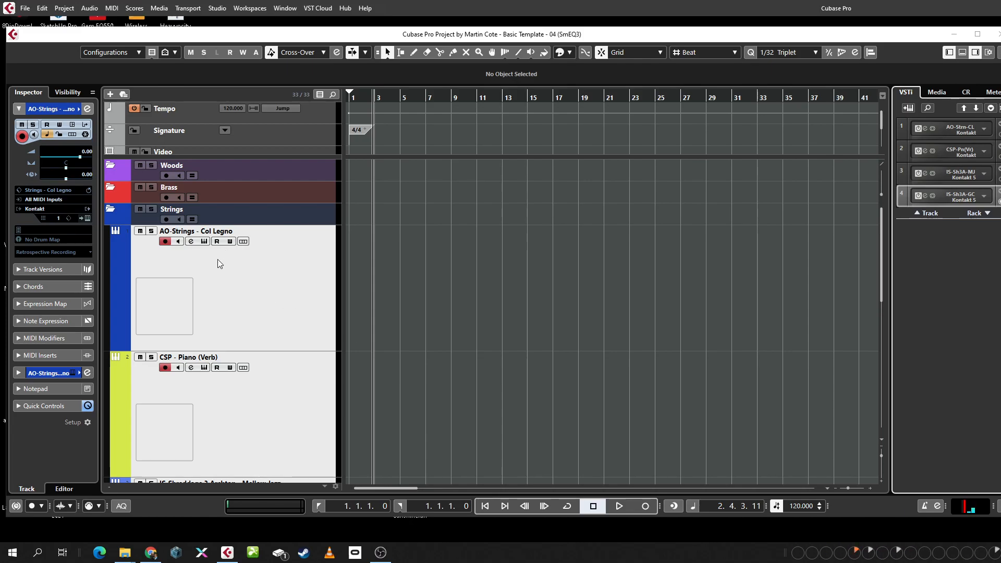
Review the project's import options such as Track Archive and Tracks from Project, and select only the AO-Strings - Col Legno track.
right_click(274, 285)
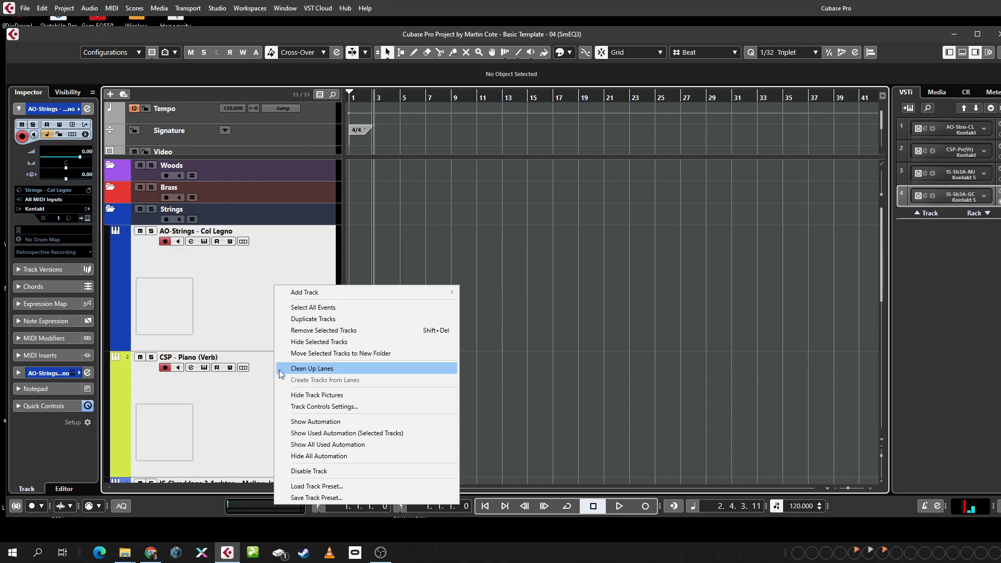
left_click(227, 309)
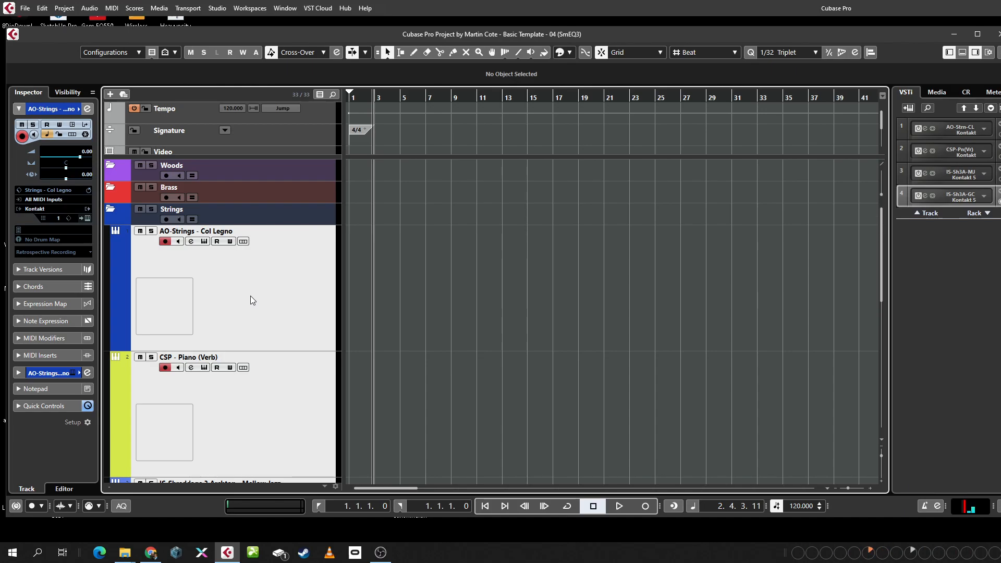
left_click(26, 8)
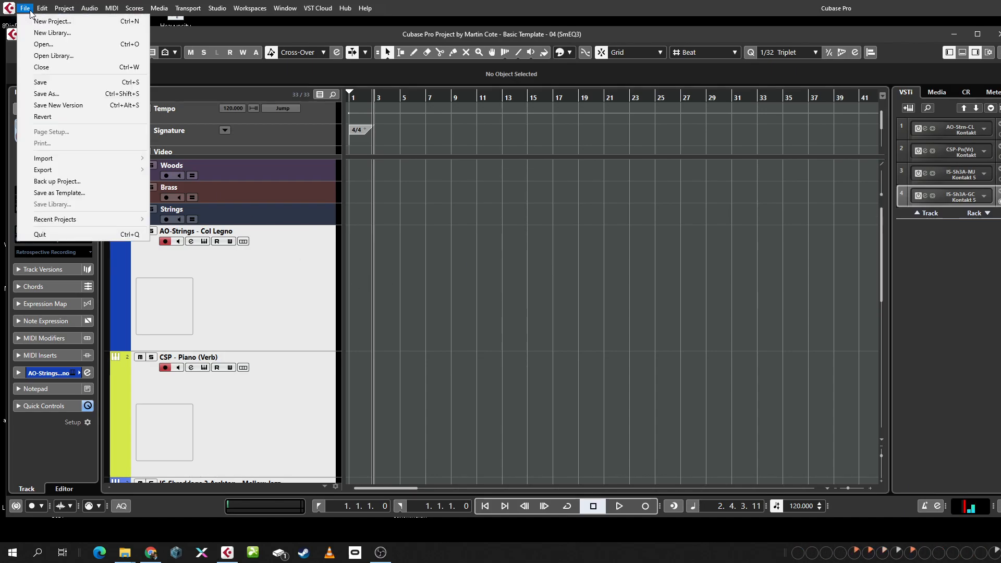
mouse_move(67, 158)
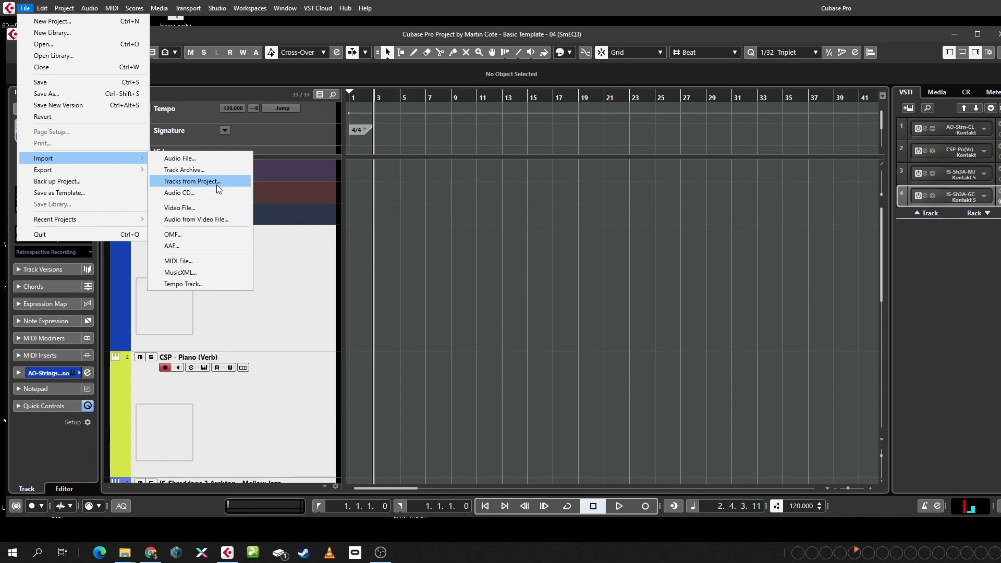
left_click(276, 269)
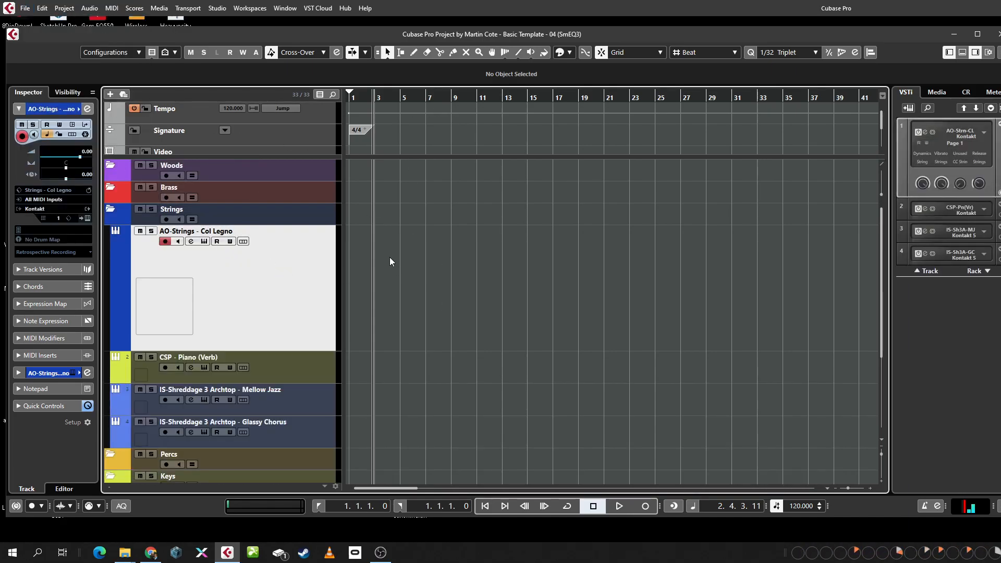
scroll(181, 342, "down", 3)
scroll(236, 315, "up", 3)
left_click(25, 8)
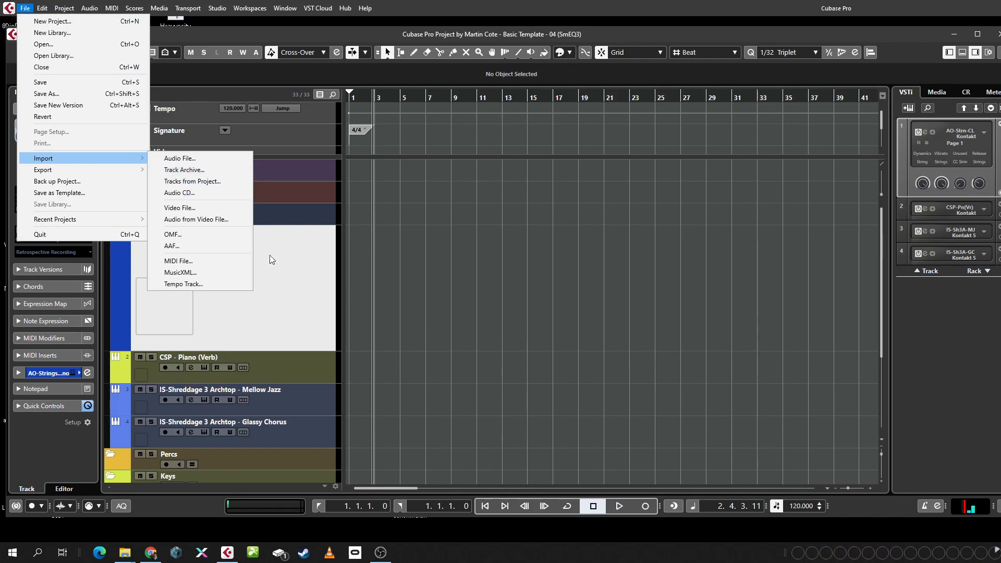
left_click(305, 288)
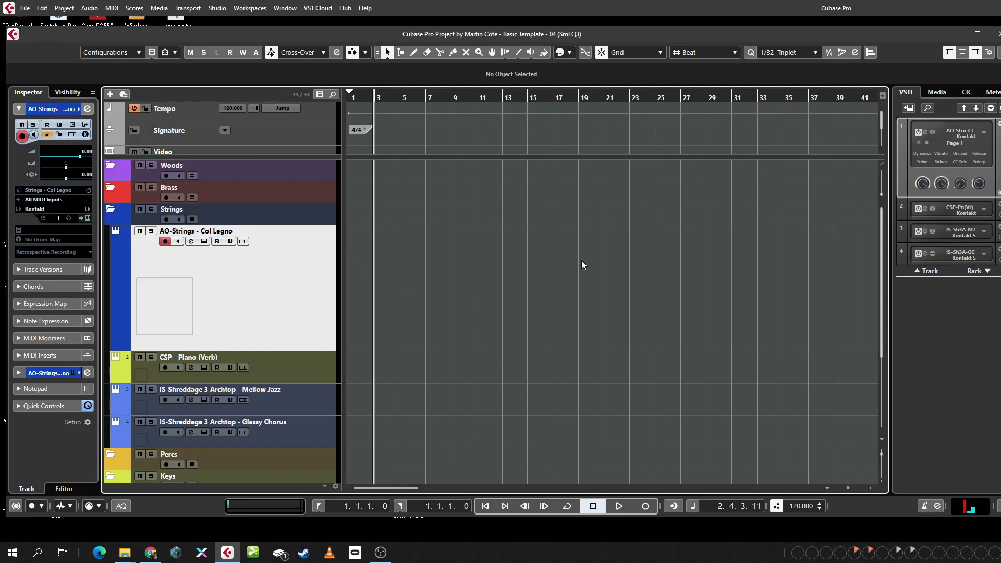
Switch the right zone to the Media rack and hide the right zone.
left_click(936, 92)
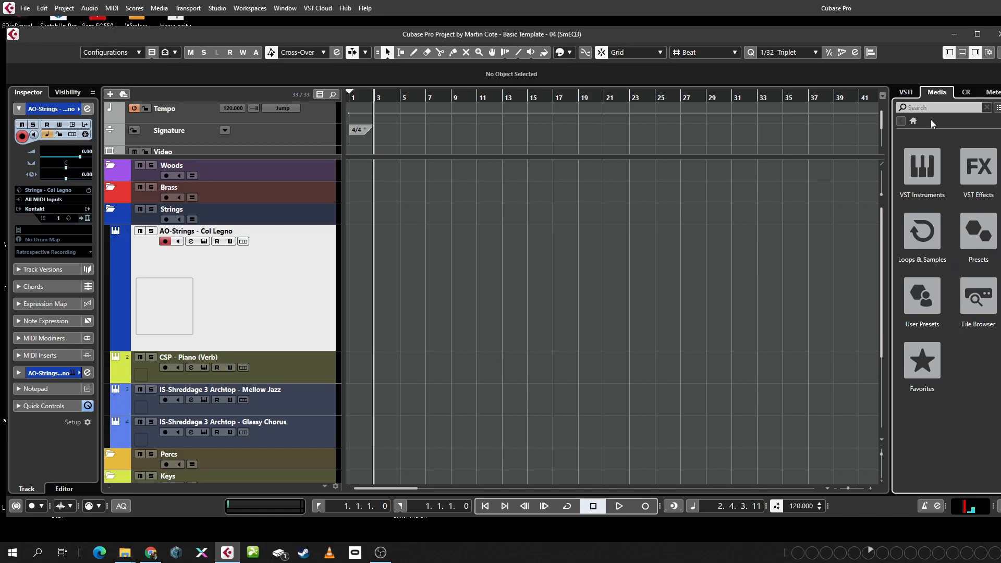
left_click(975, 52)
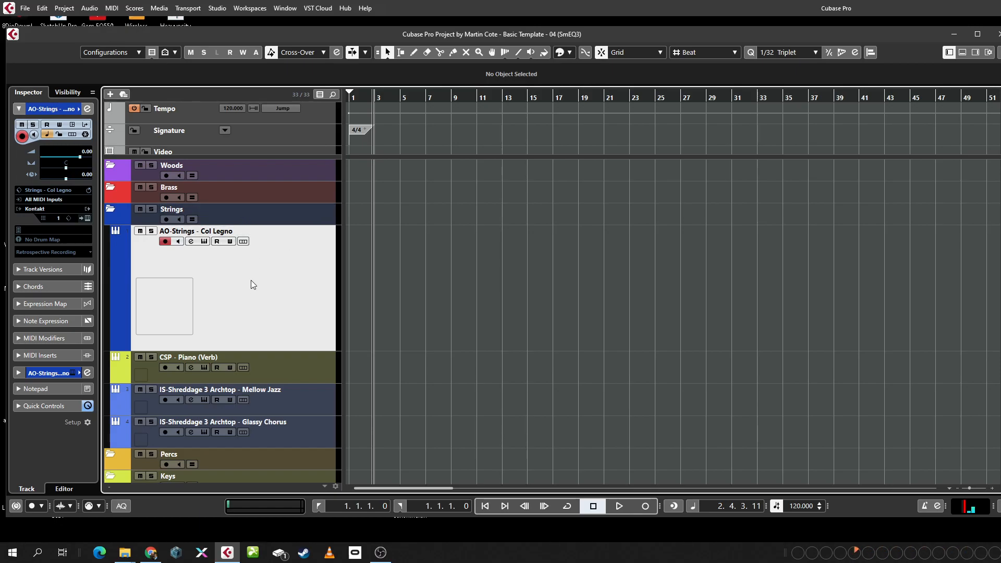
Examine the equalizer and sends in the AO-Strings - Col Legno track's channel settings, and close that window.
left_click(192, 241)
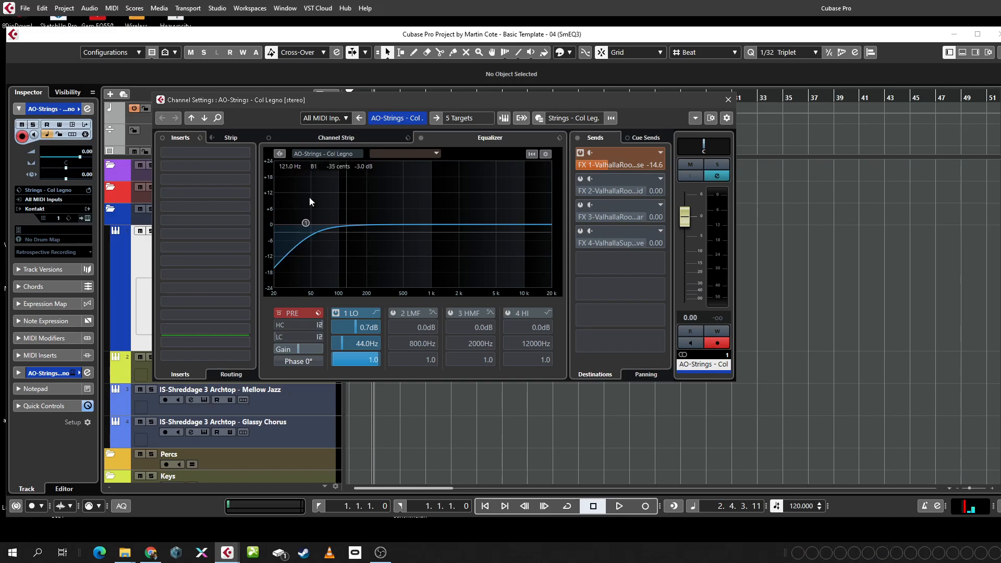
left_click(728, 99)
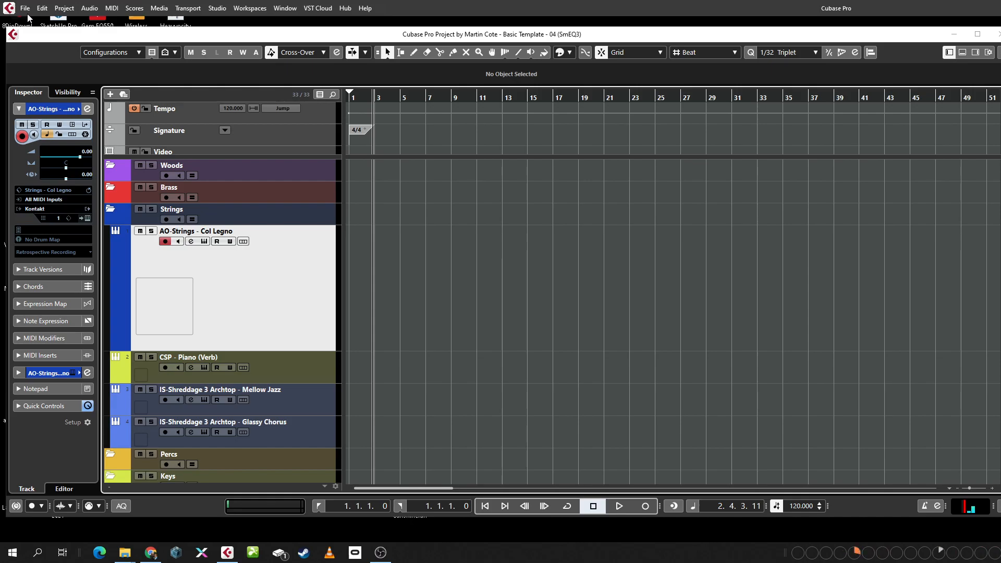
left_click(381, 553)
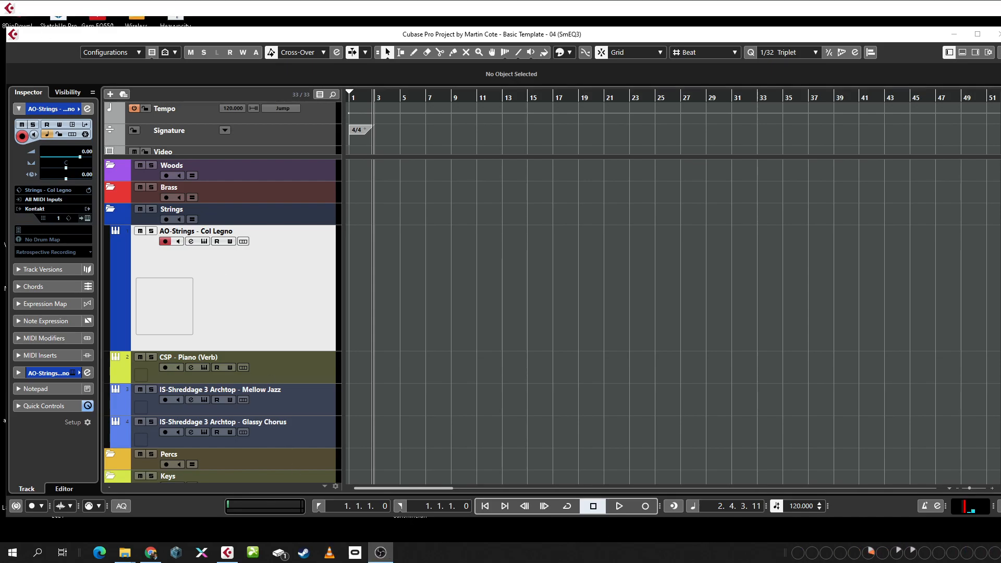